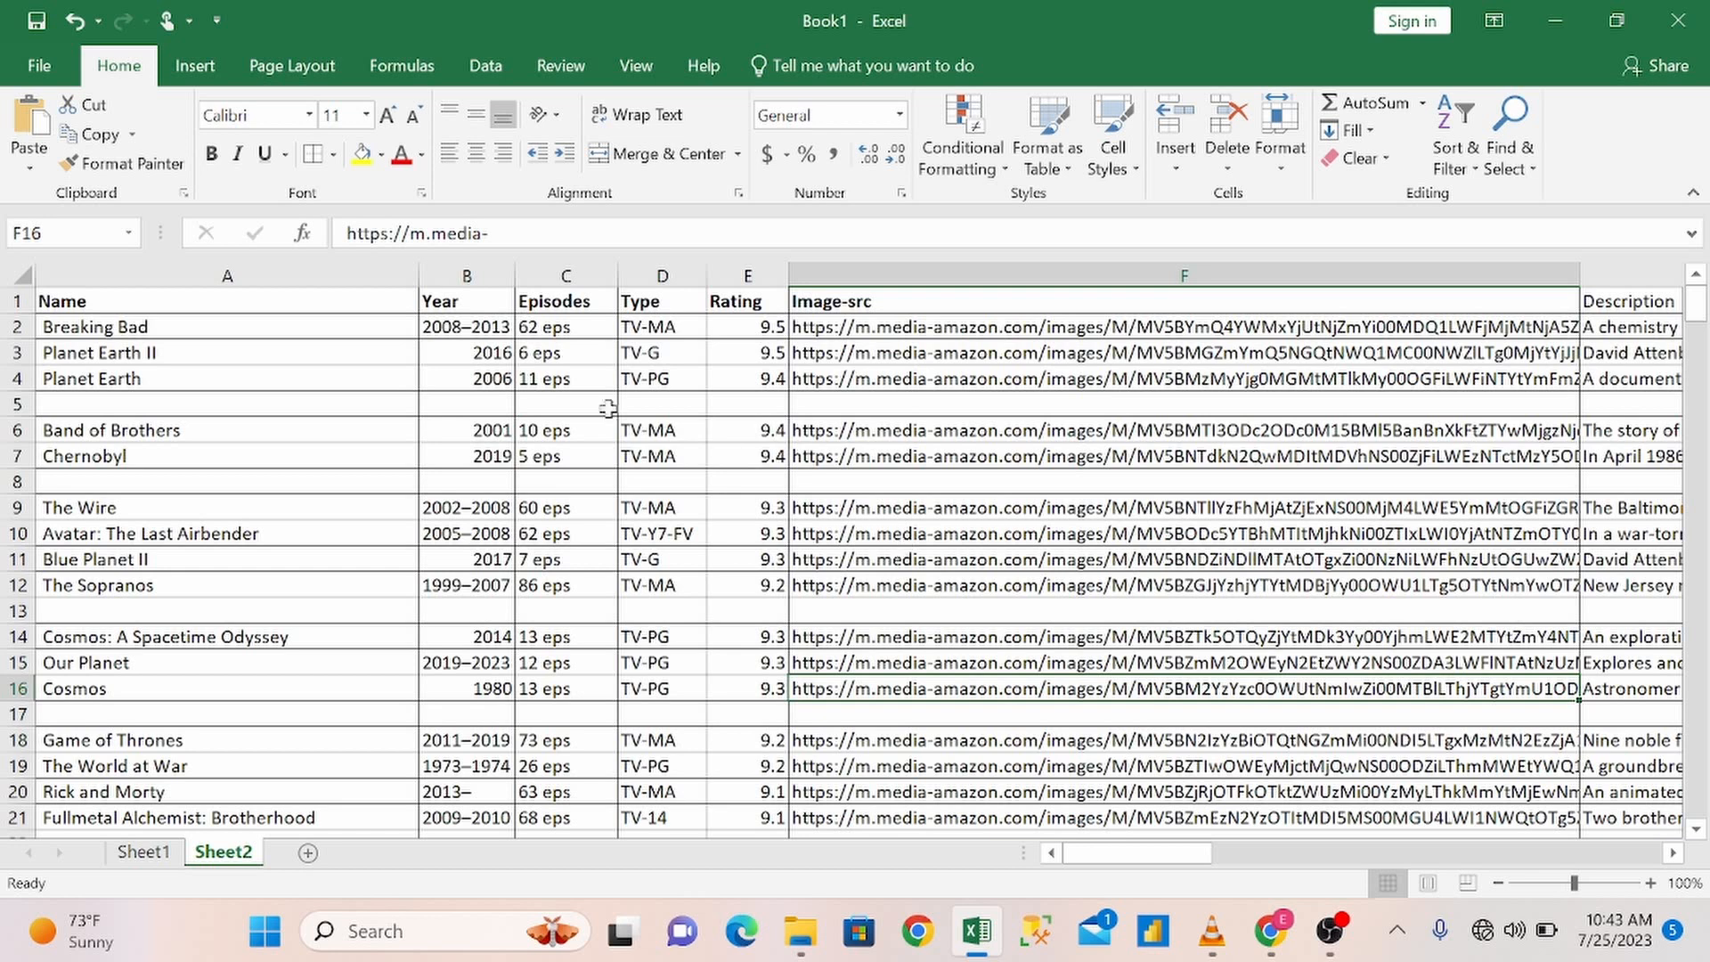
# Step: Highlight the empty rows 5, 8, 13 and 17 one after another to examine the gaps in the table
pyautogui.click(11, 406)
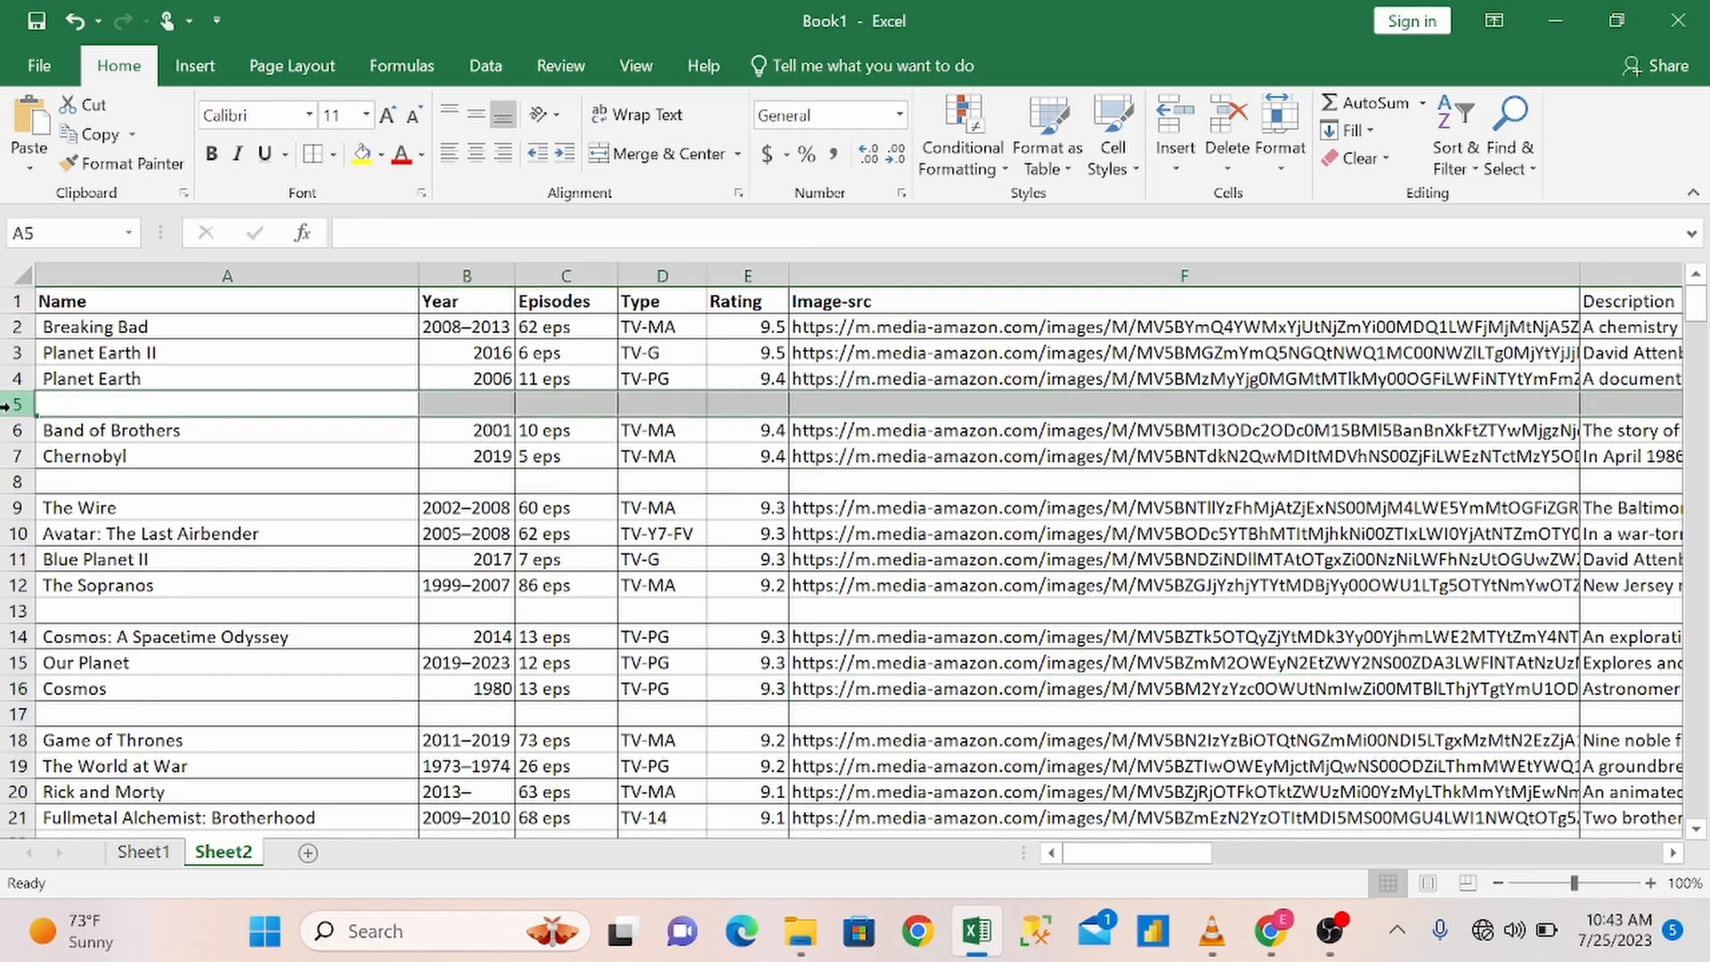
pyautogui.click(10, 481)
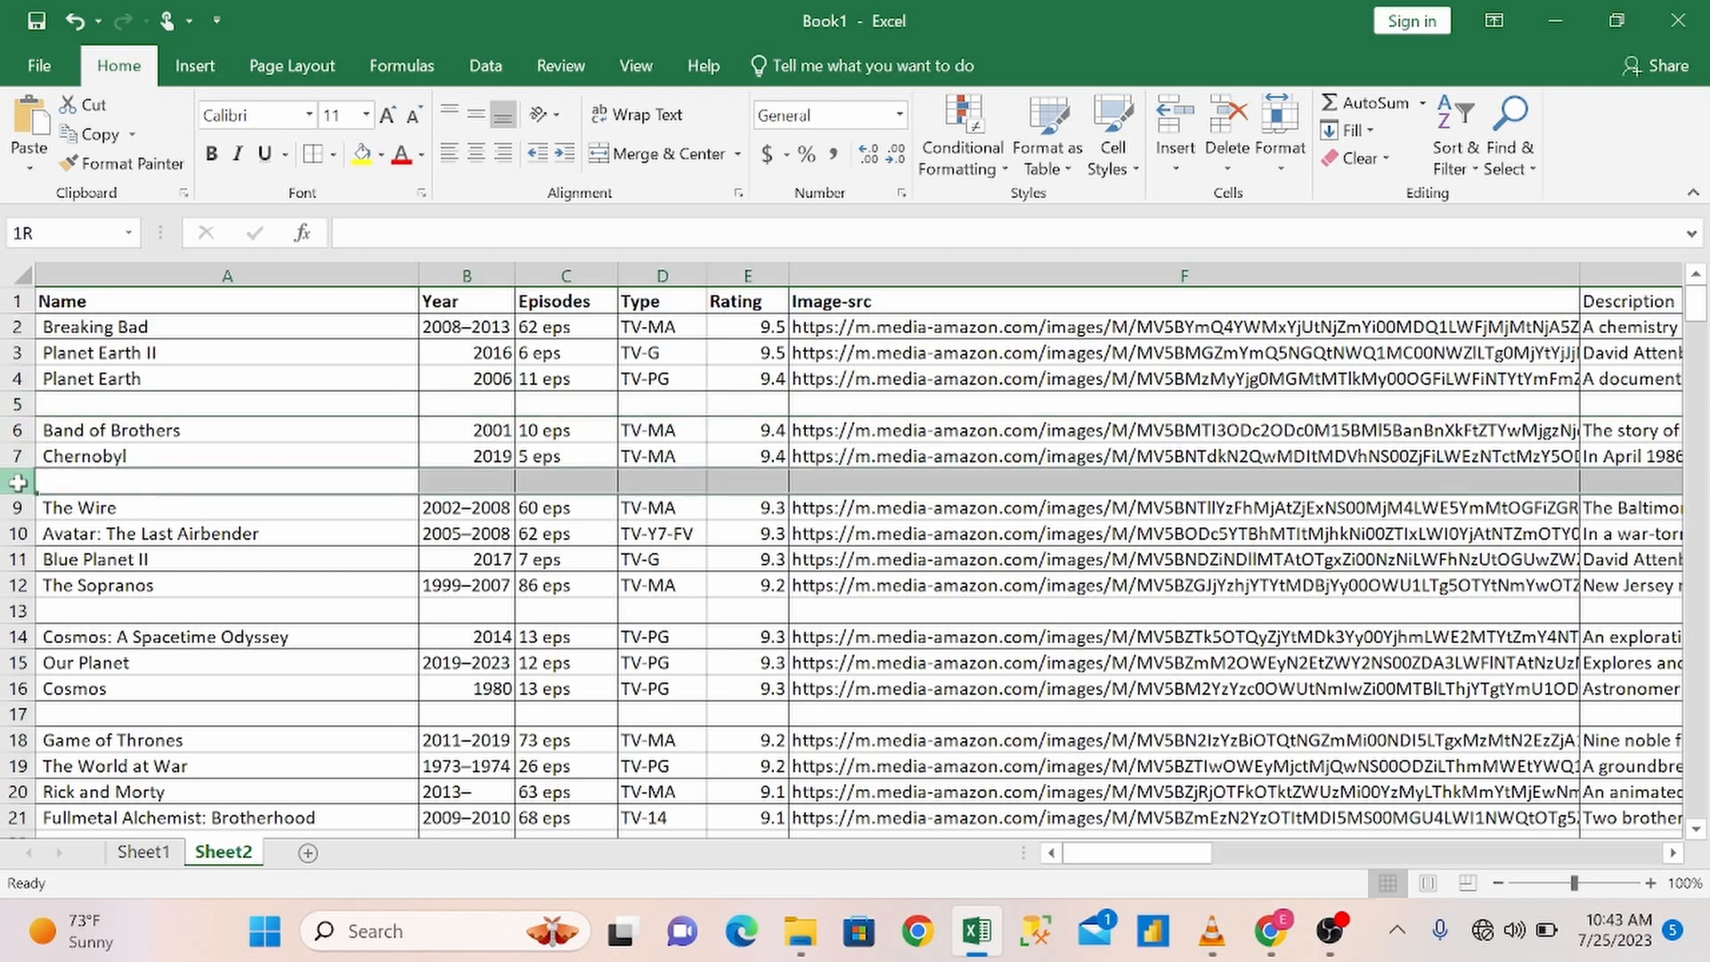
pyautogui.click(13, 611)
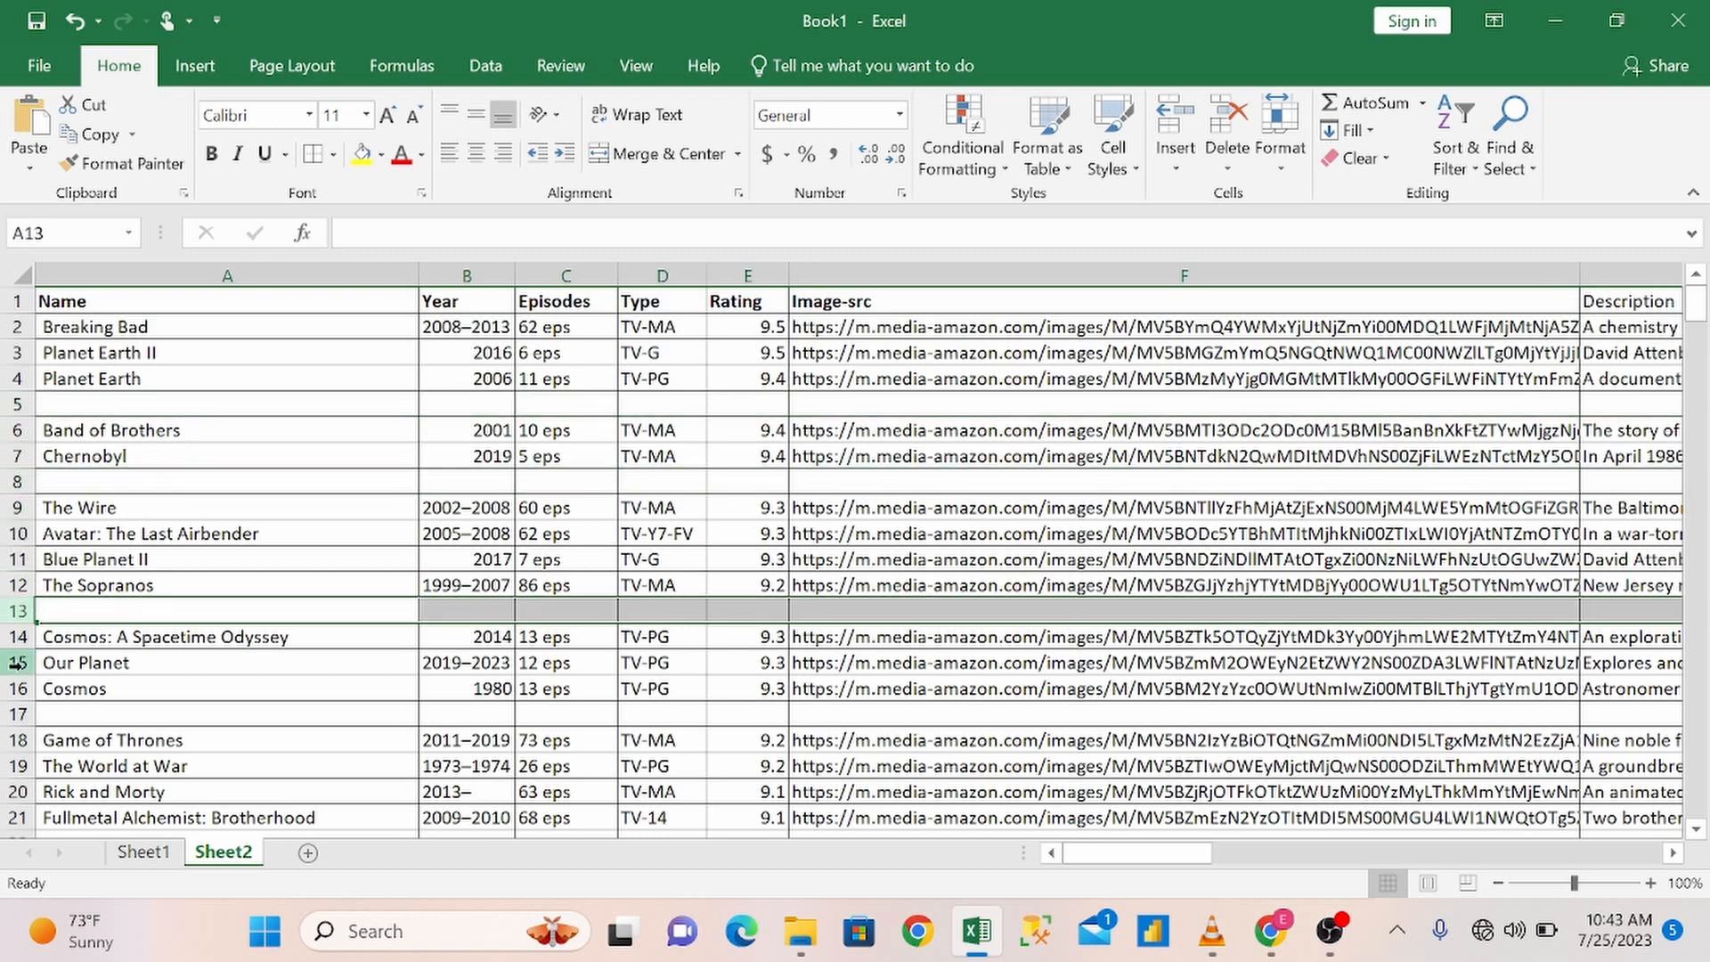
pyautogui.click(11, 714)
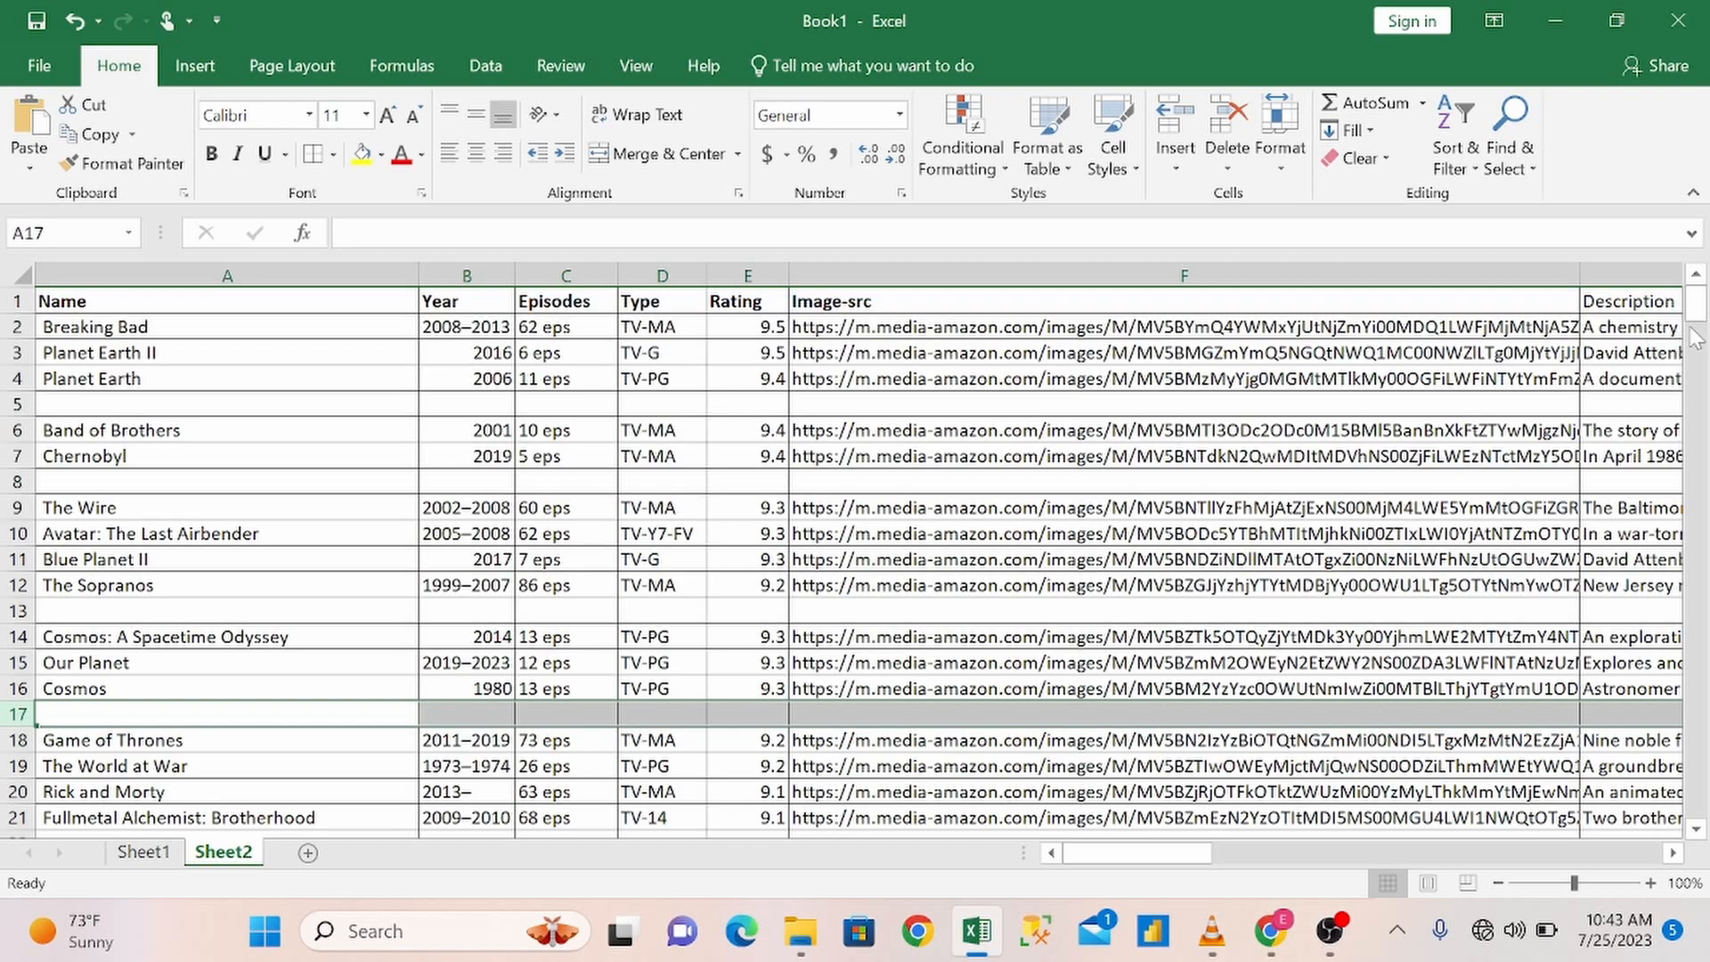
pyautogui.moveTo(1695, 307)
pyautogui.mouseDown()
pyautogui.moveTo(1700, 463)
pyautogui.moveTo(1701, 308)
pyautogui.mouseUp()
# Step: Select the empty rows 5, 8, 13 and 17 together as one multiple selection
pyautogui.click(14, 403)
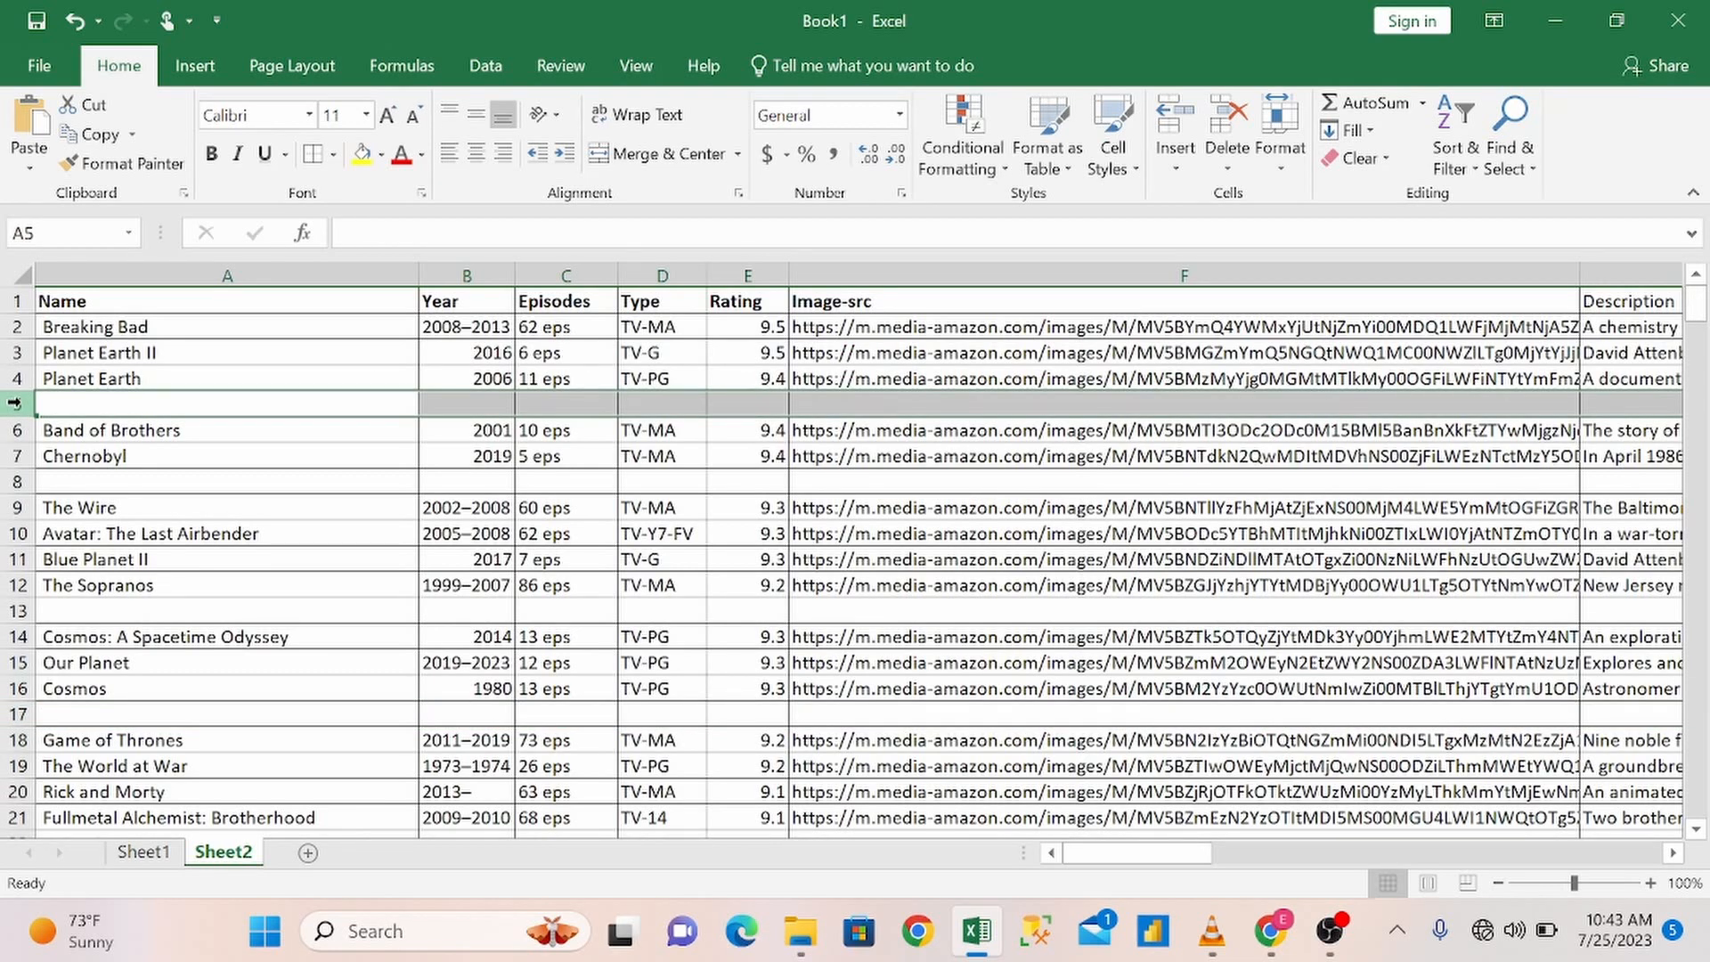
pyautogui.keyDown('ctrl'); pyautogui.click(14, 481); pyautogui.keyUp('ctrl')
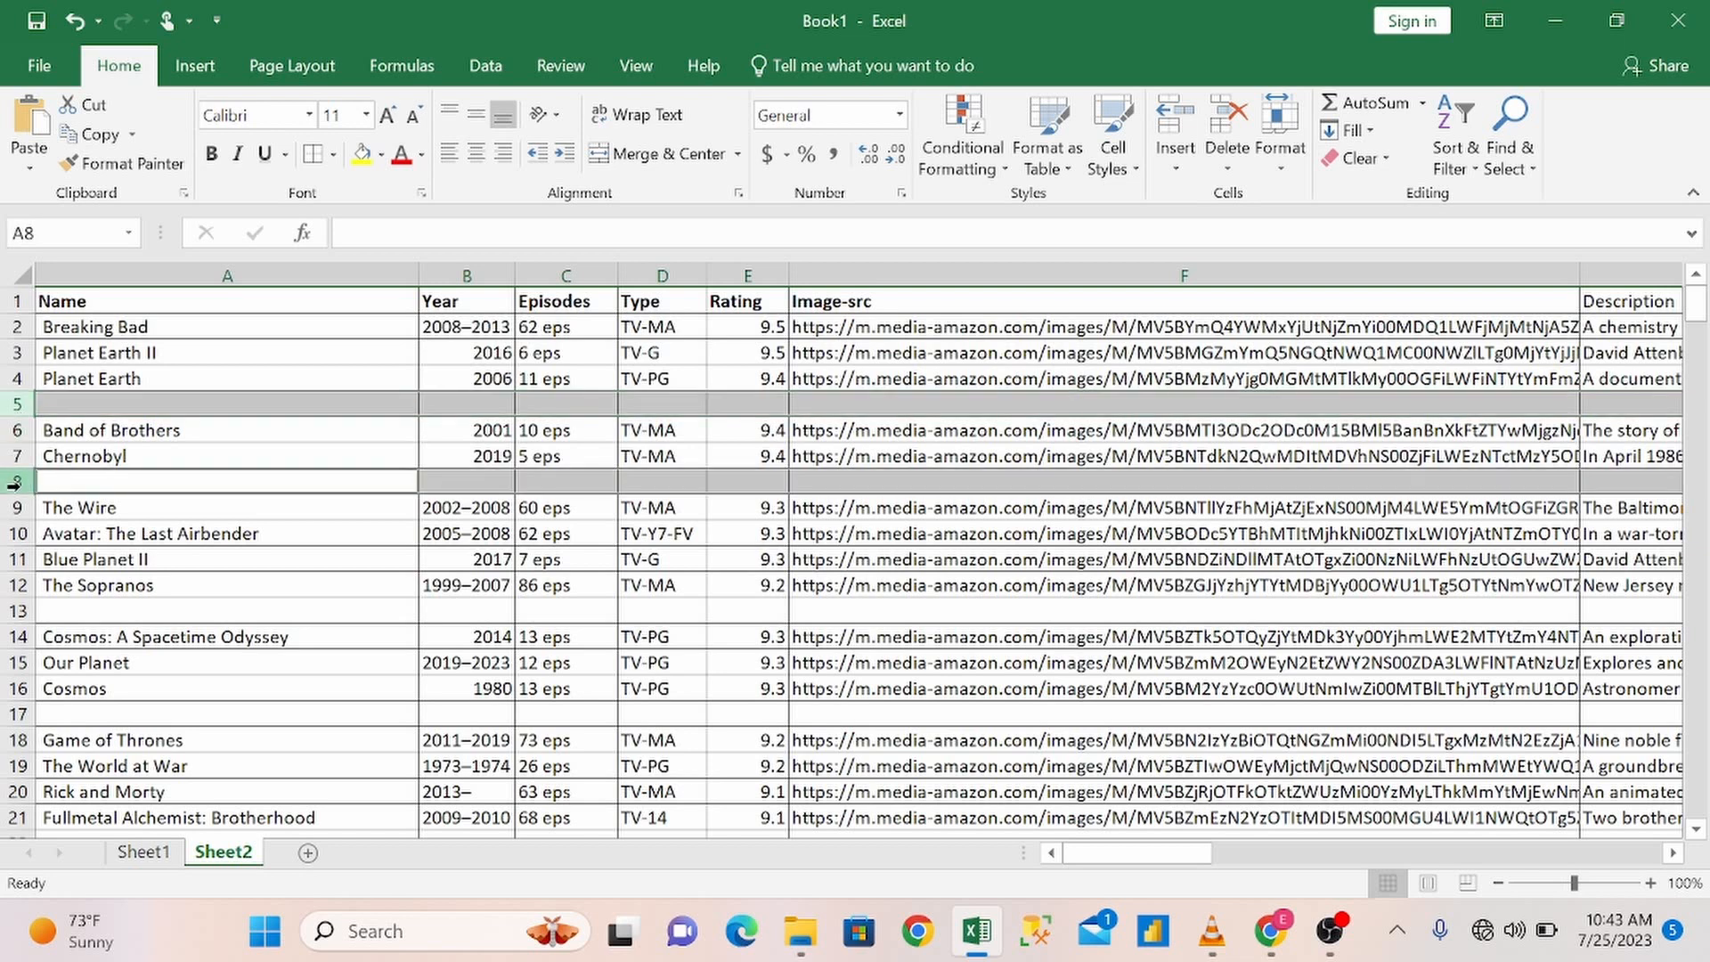
pyautogui.keyDown('ctrl'); pyautogui.click(12, 611); pyautogui.keyUp('ctrl')
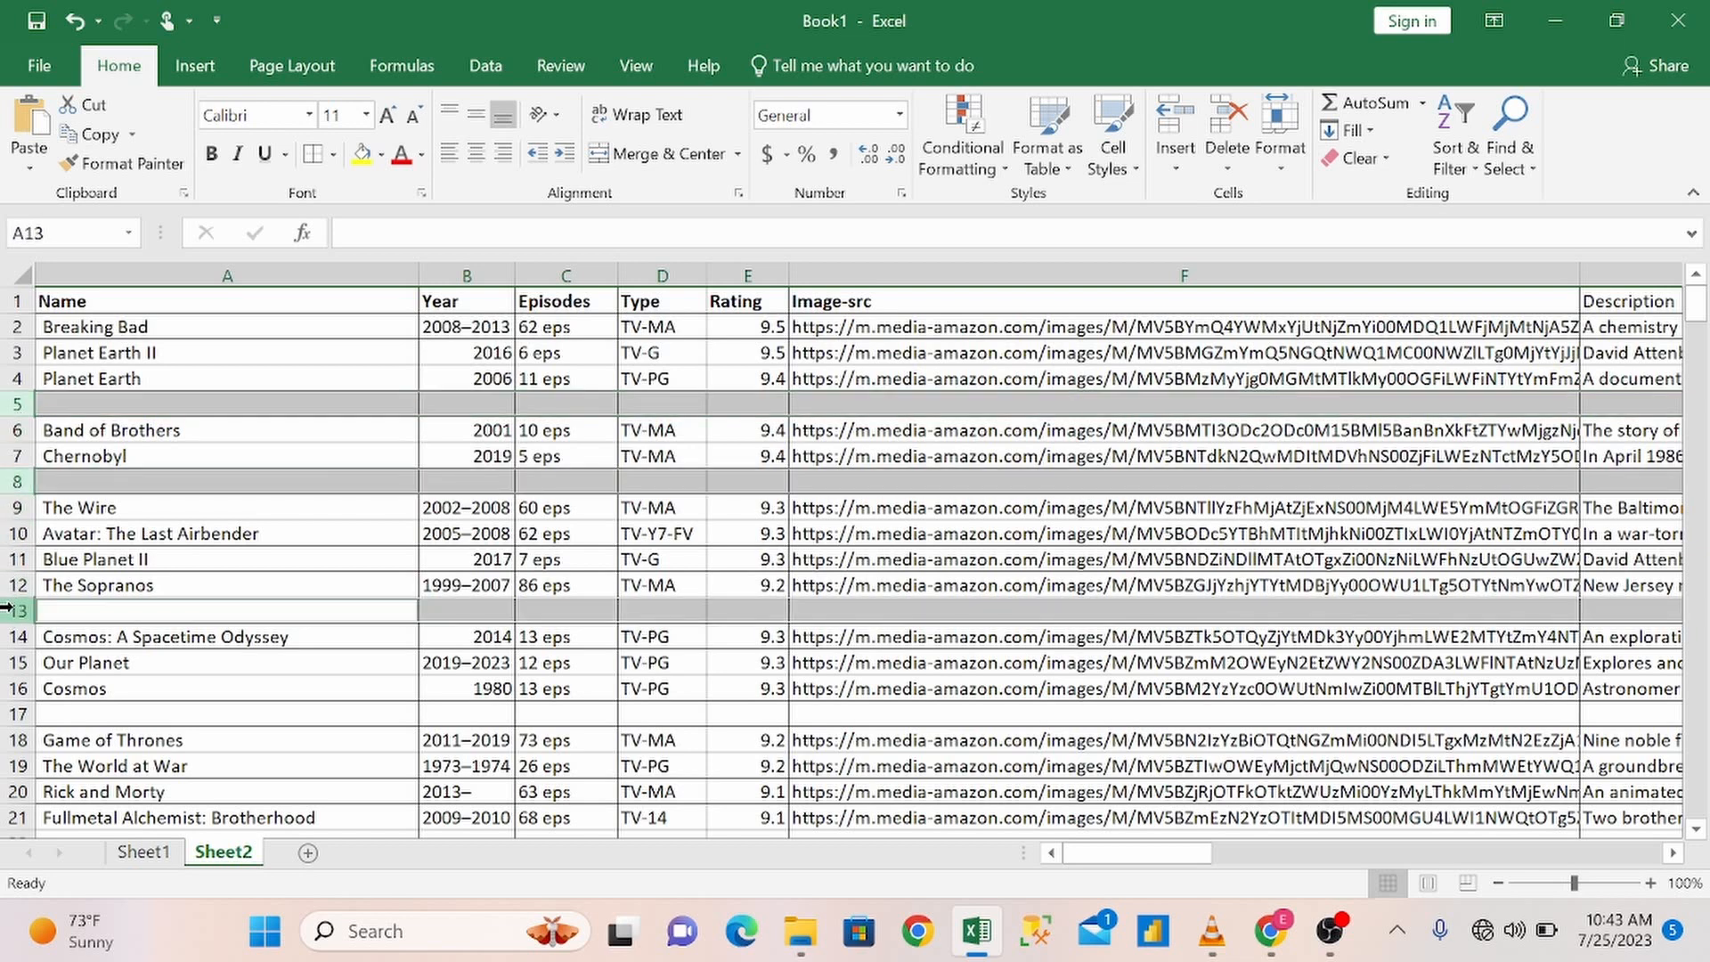
pyautogui.keyDown('ctrl'); pyautogui.click(13, 714); pyautogui.keyUp('ctrl')
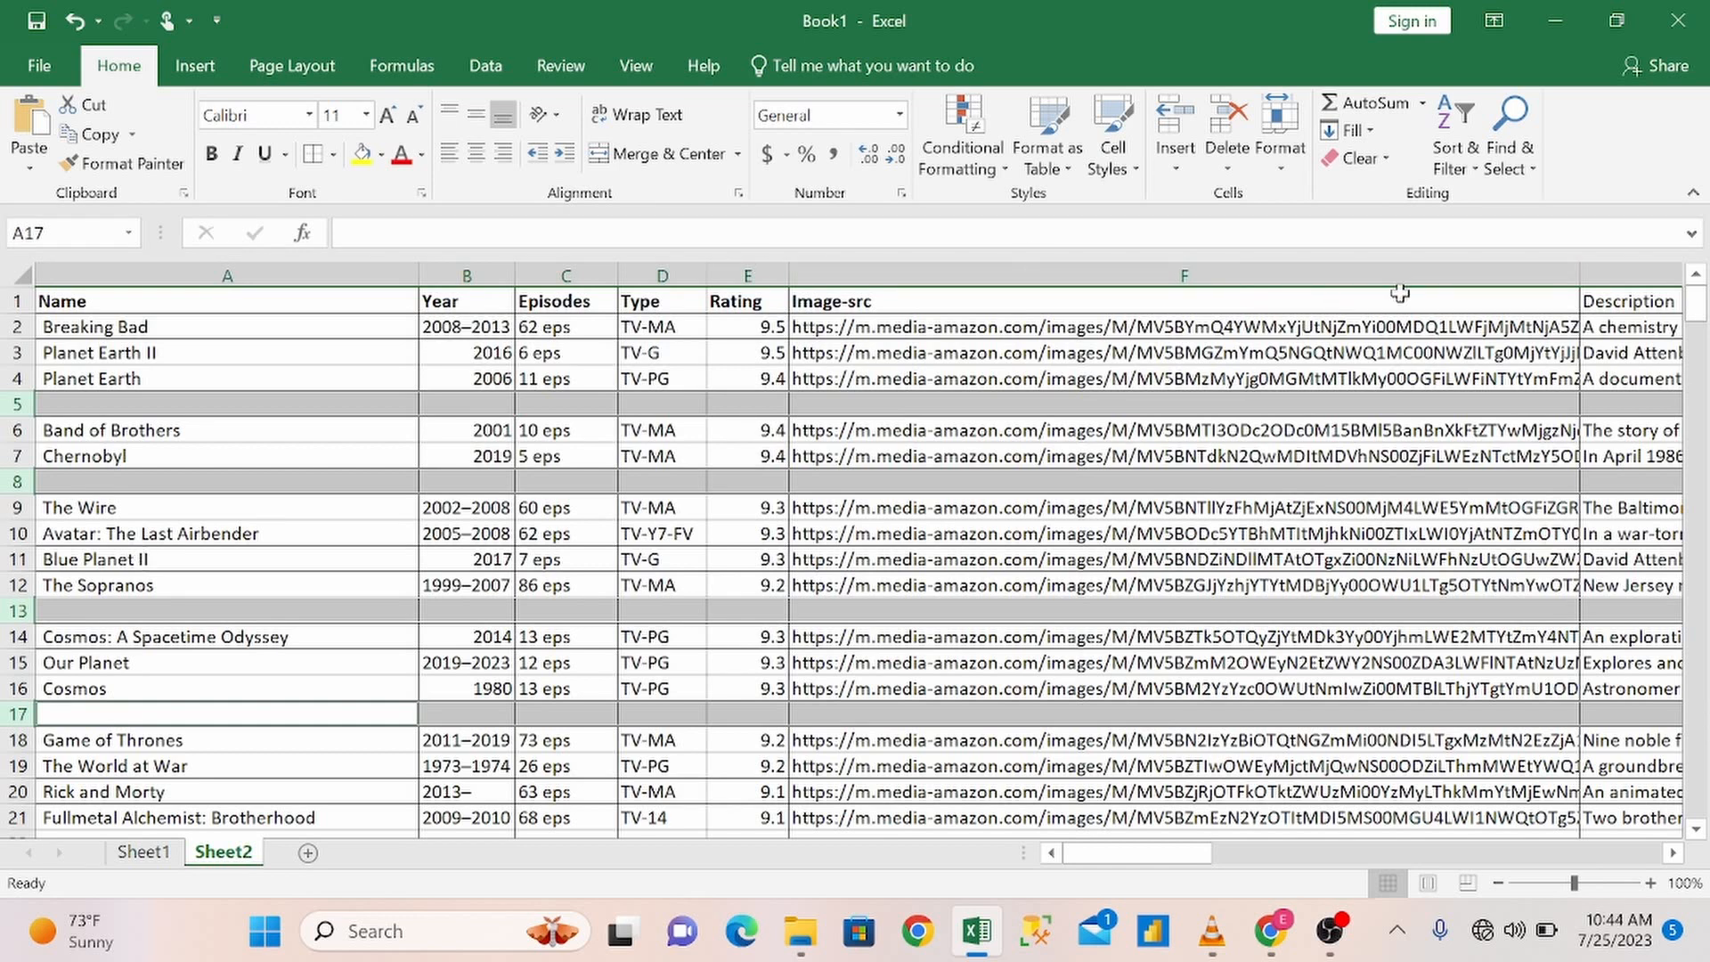
pyautogui.moveTo(1699, 317); pyautogui.dragTo(1692, 242)
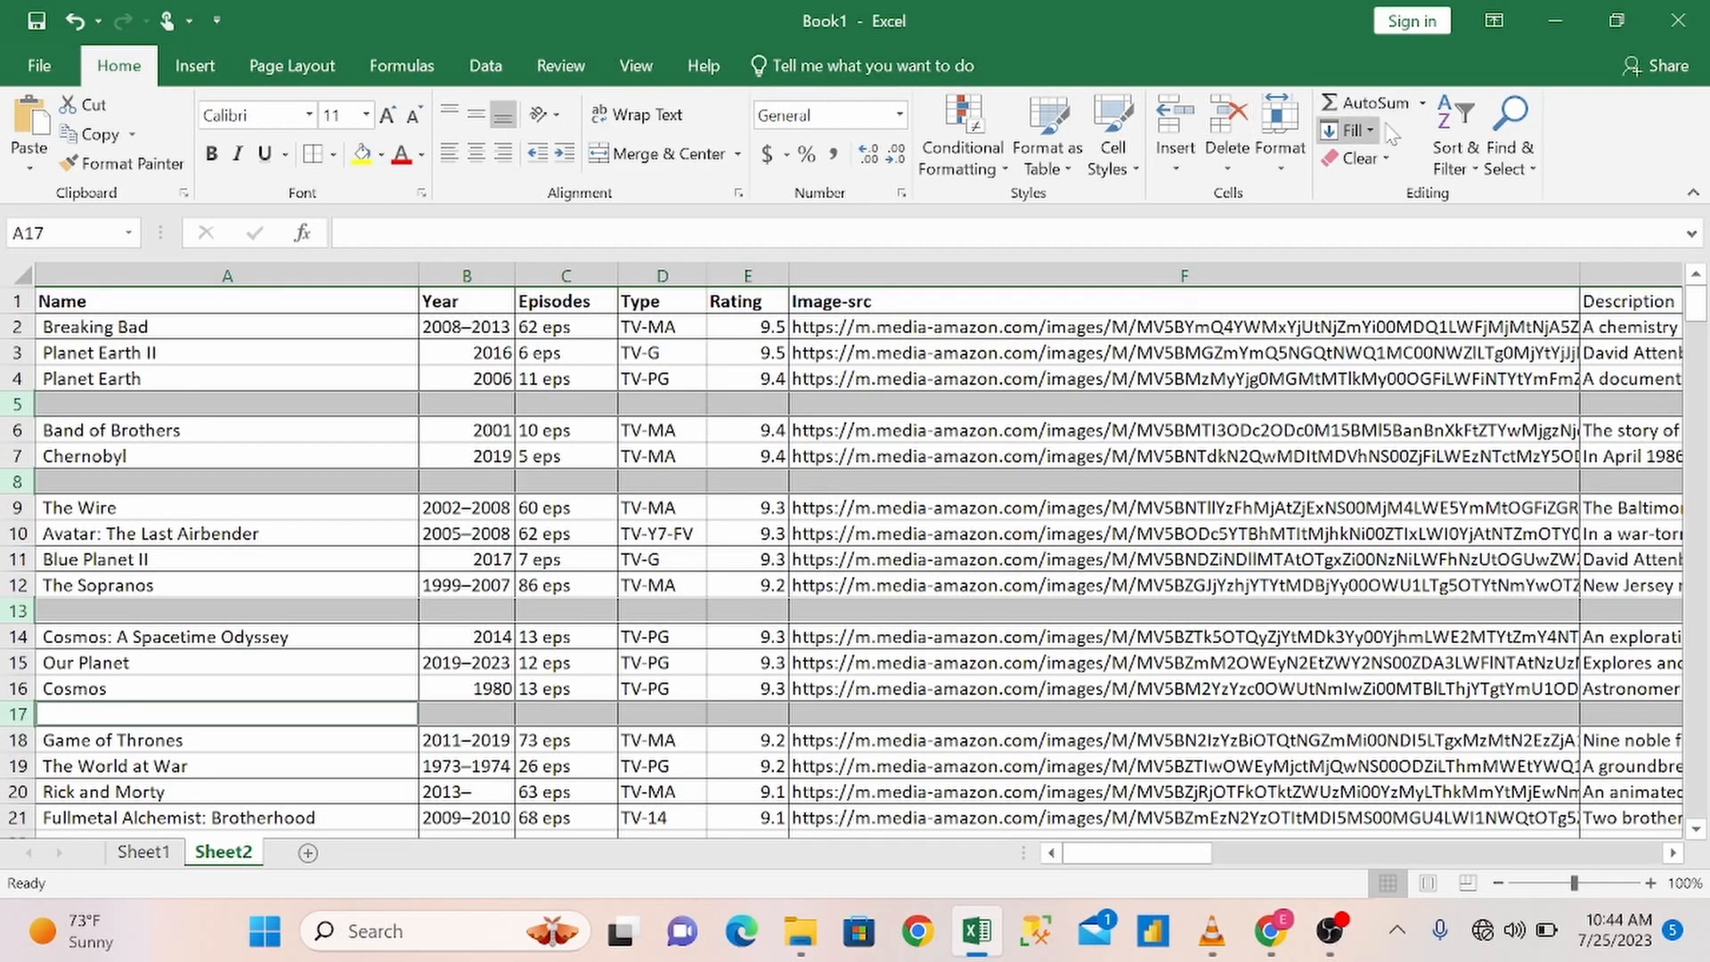
pyautogui.click(1507, 151)
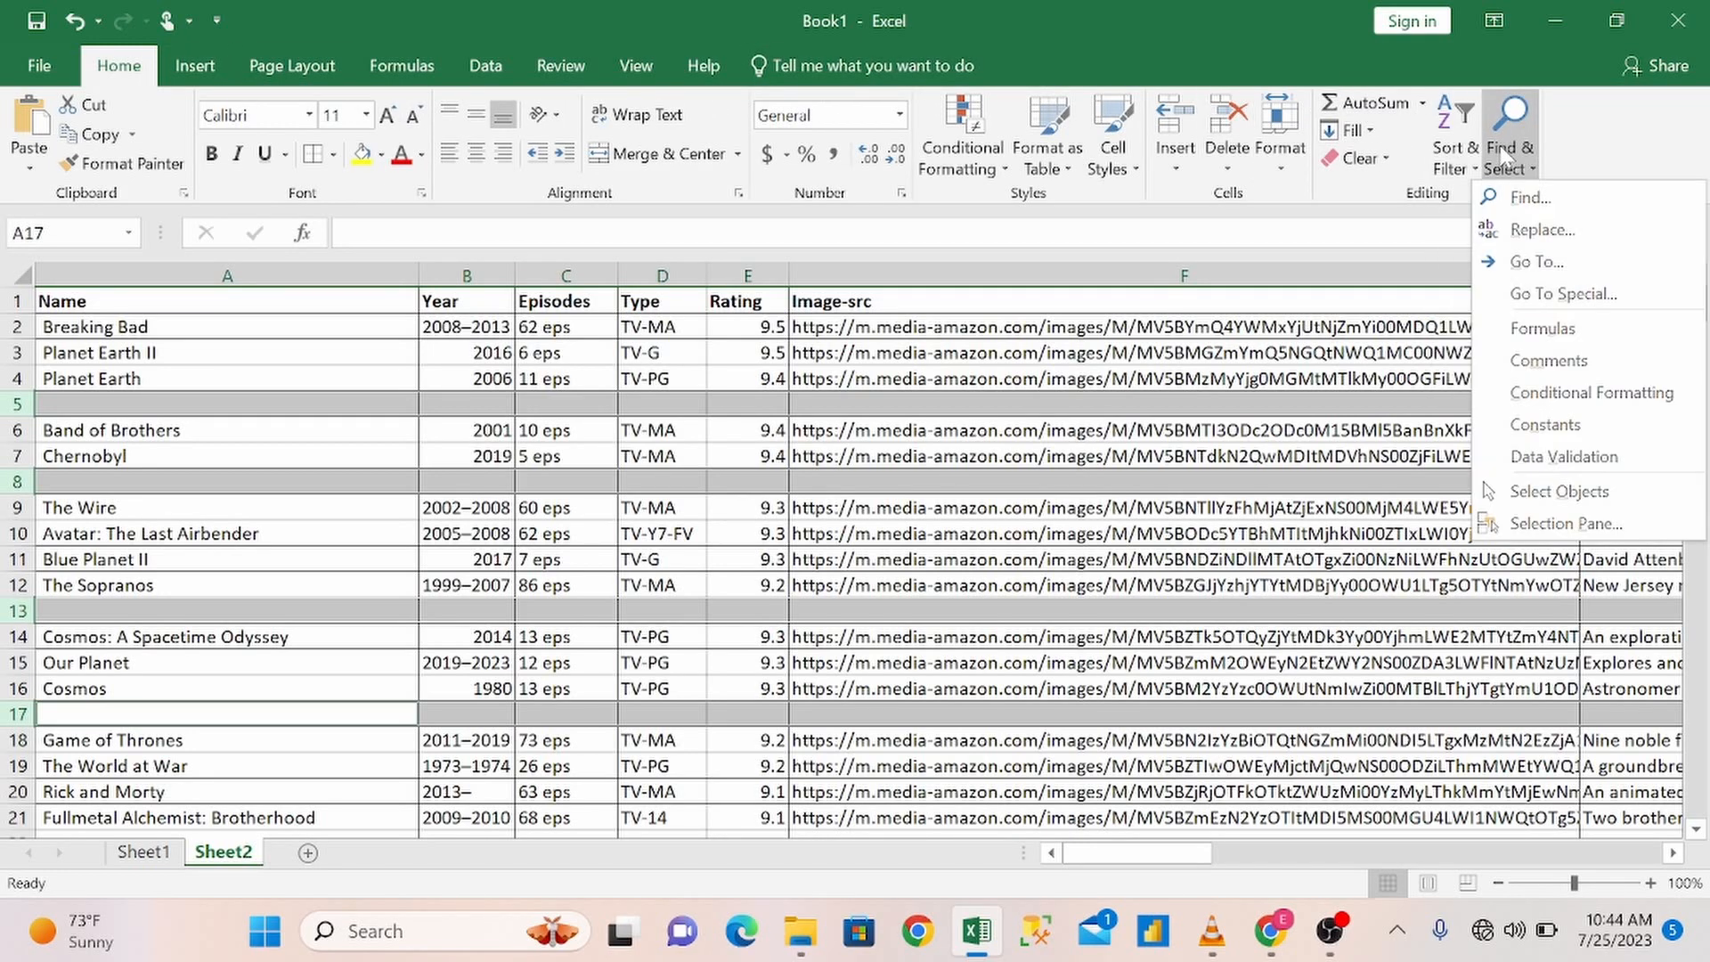
pyautogui.click(1557, 293)
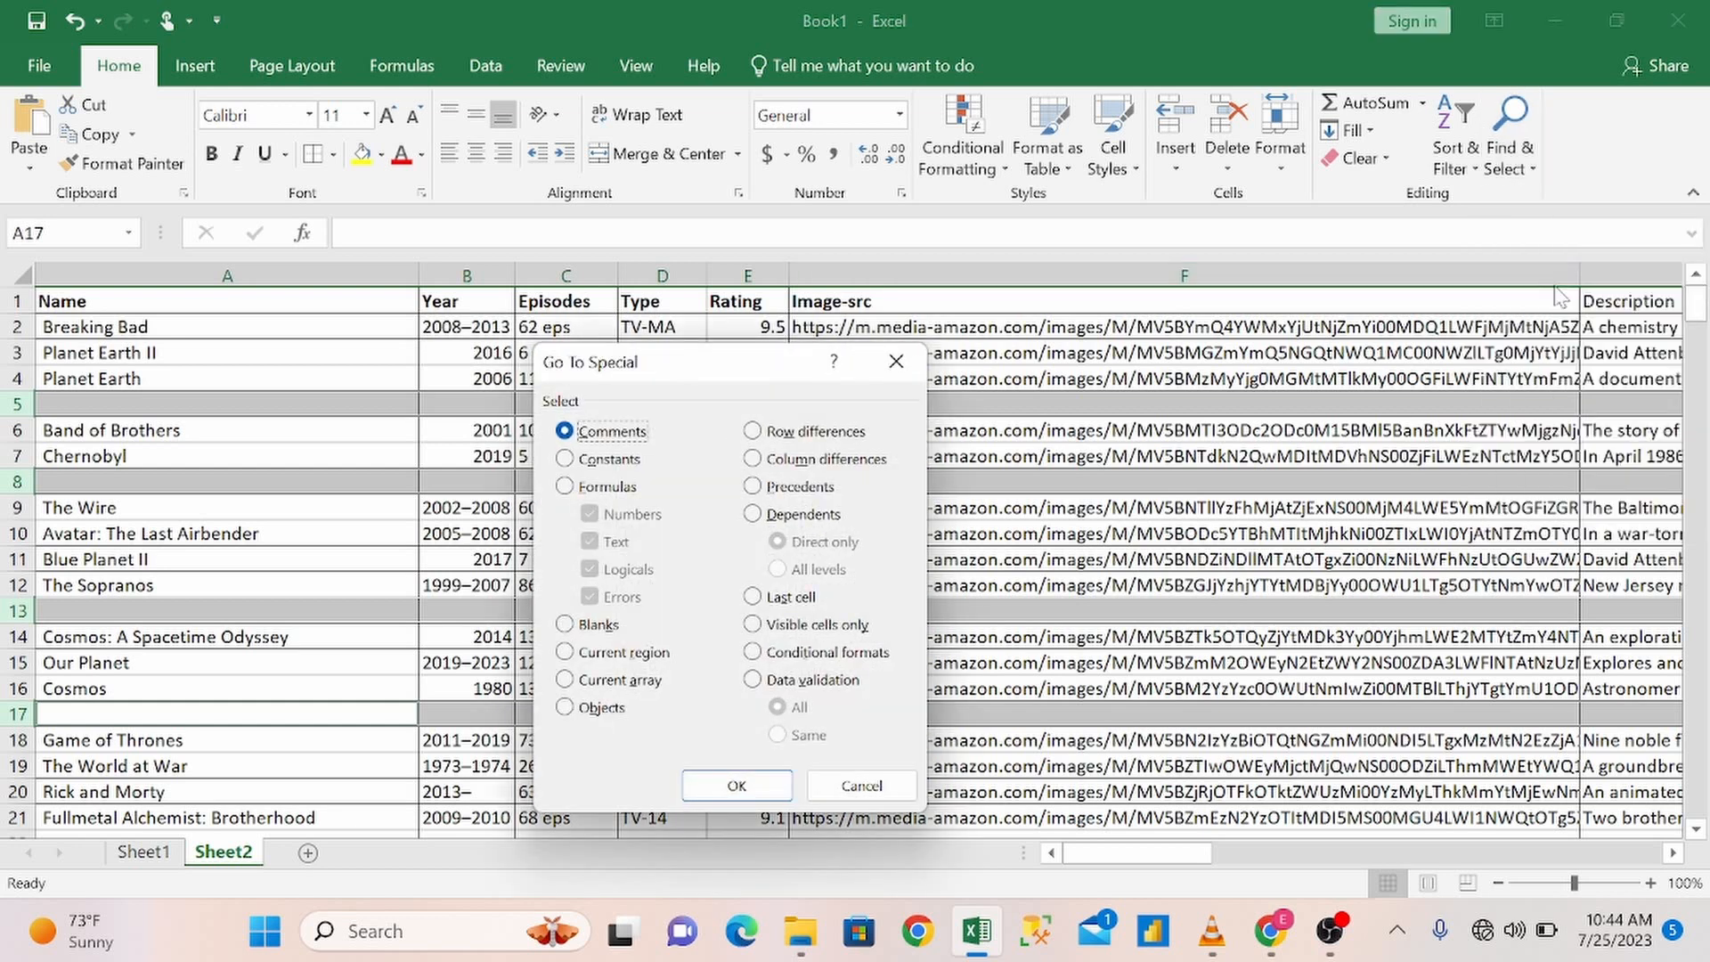
pyautogui.click(876, 372)
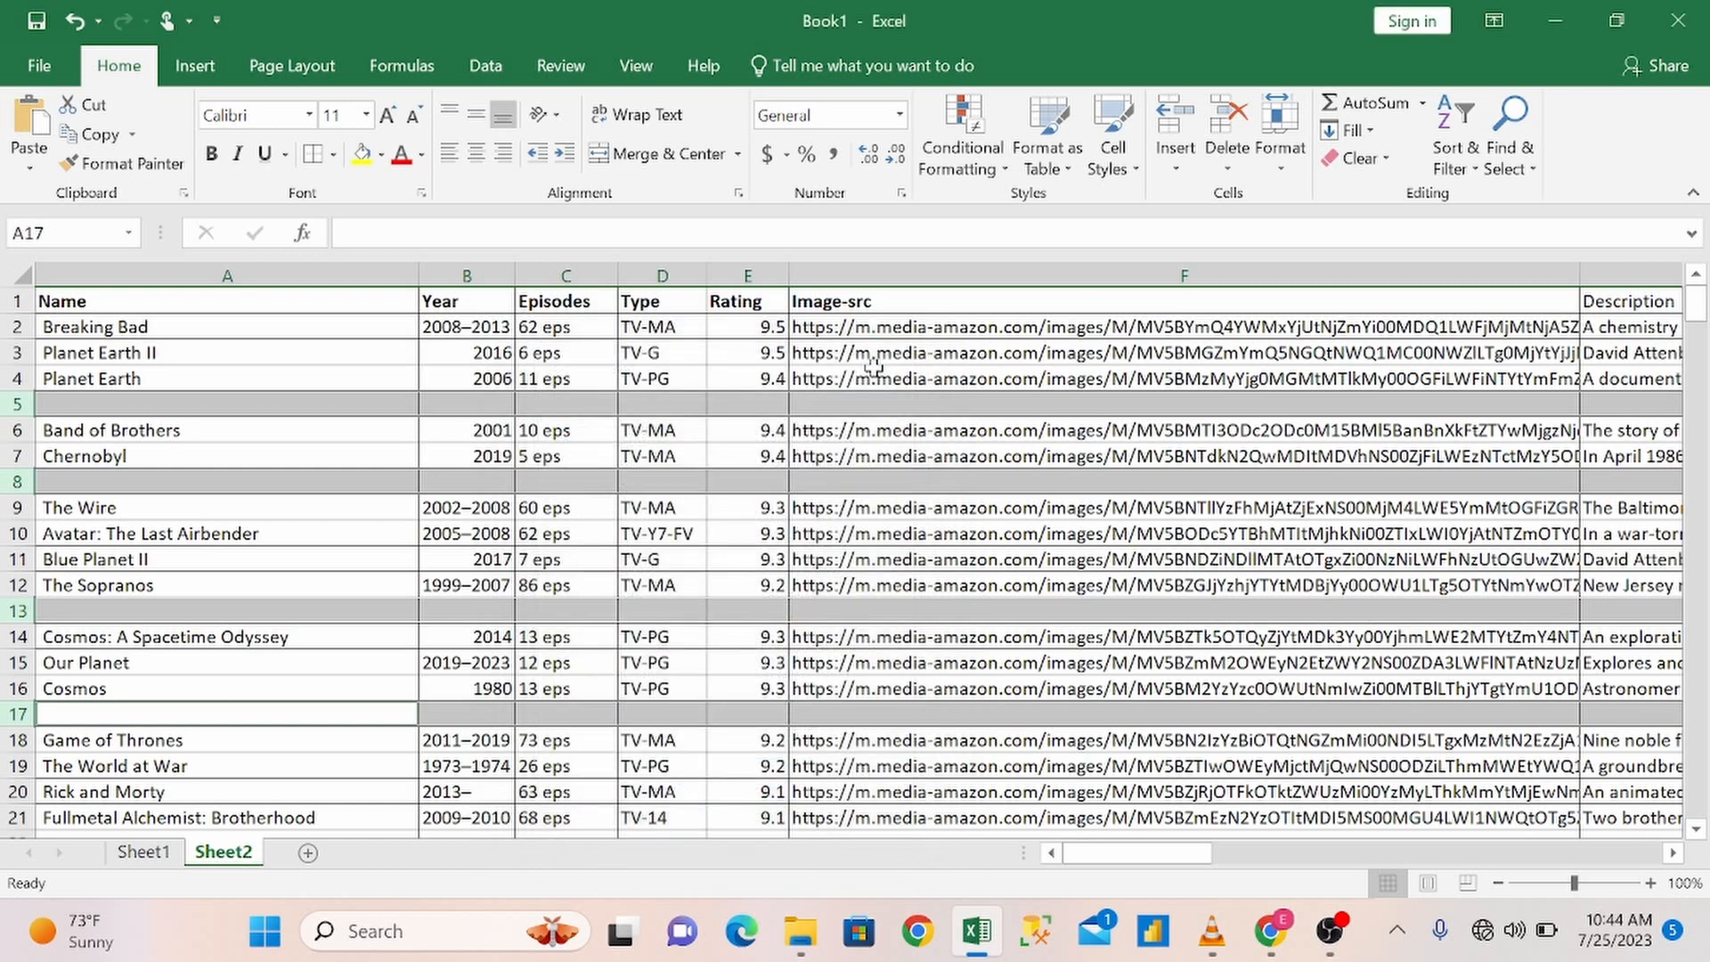
# Step: Select all blank cells in the table using Go To Special with the Blanks option
pyautogui.hotkey('ctrl', 'g')
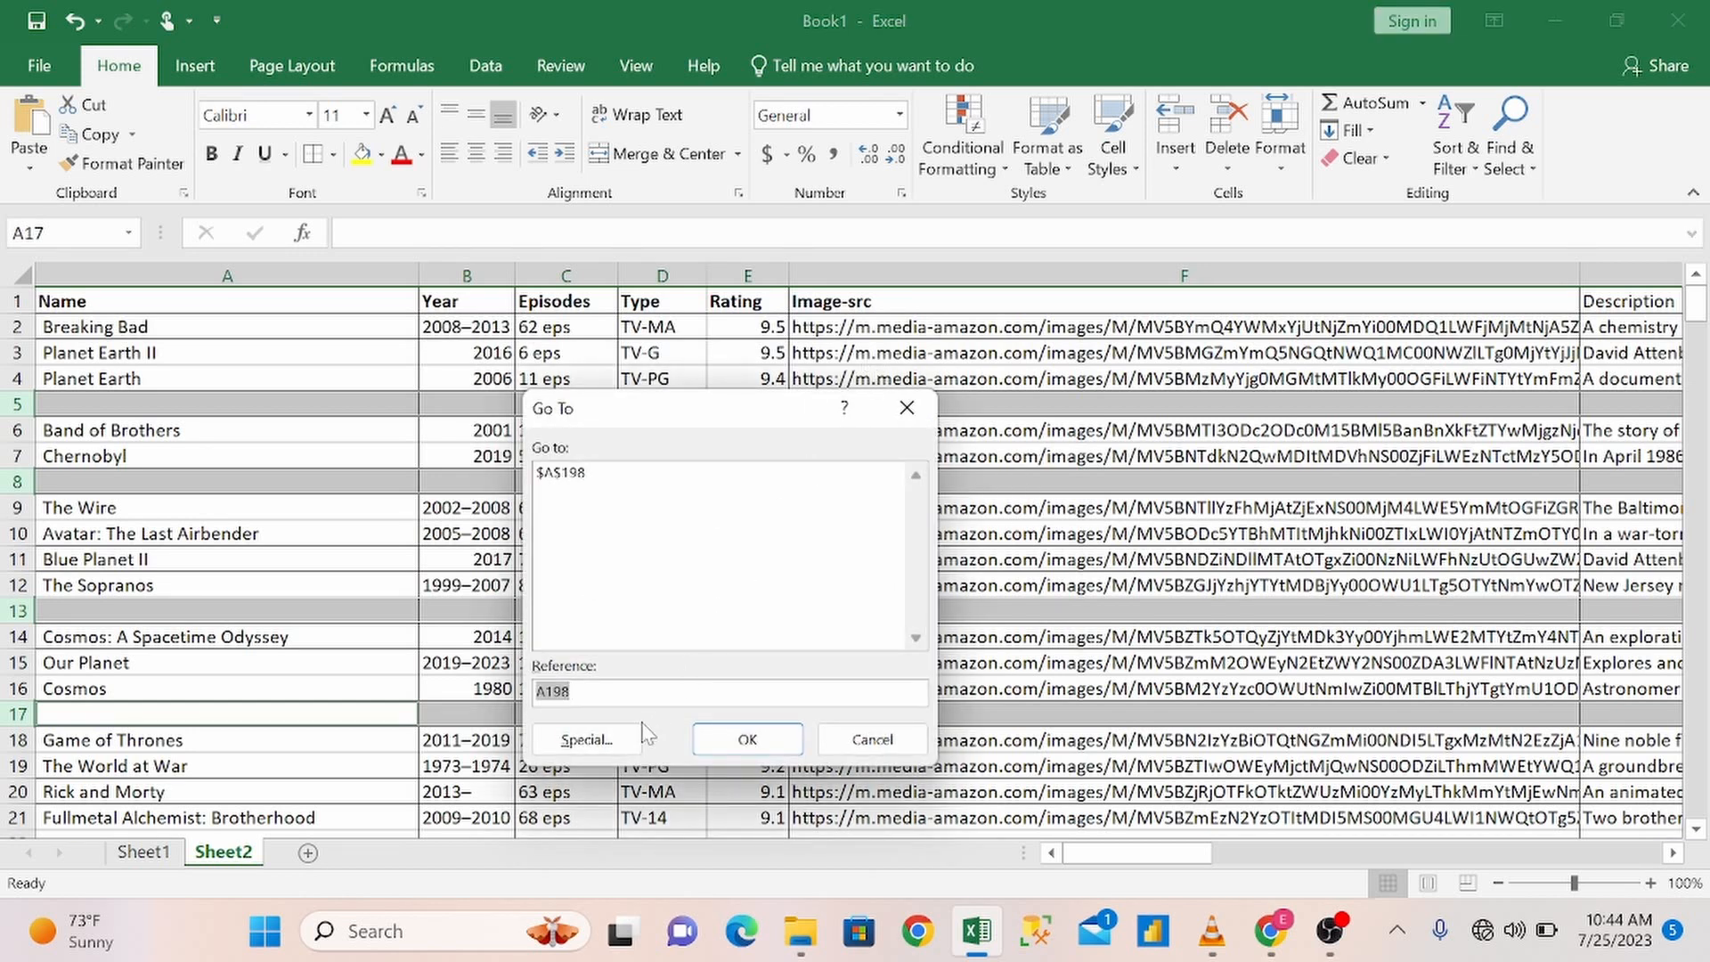
pyautogui.click(617, 753)
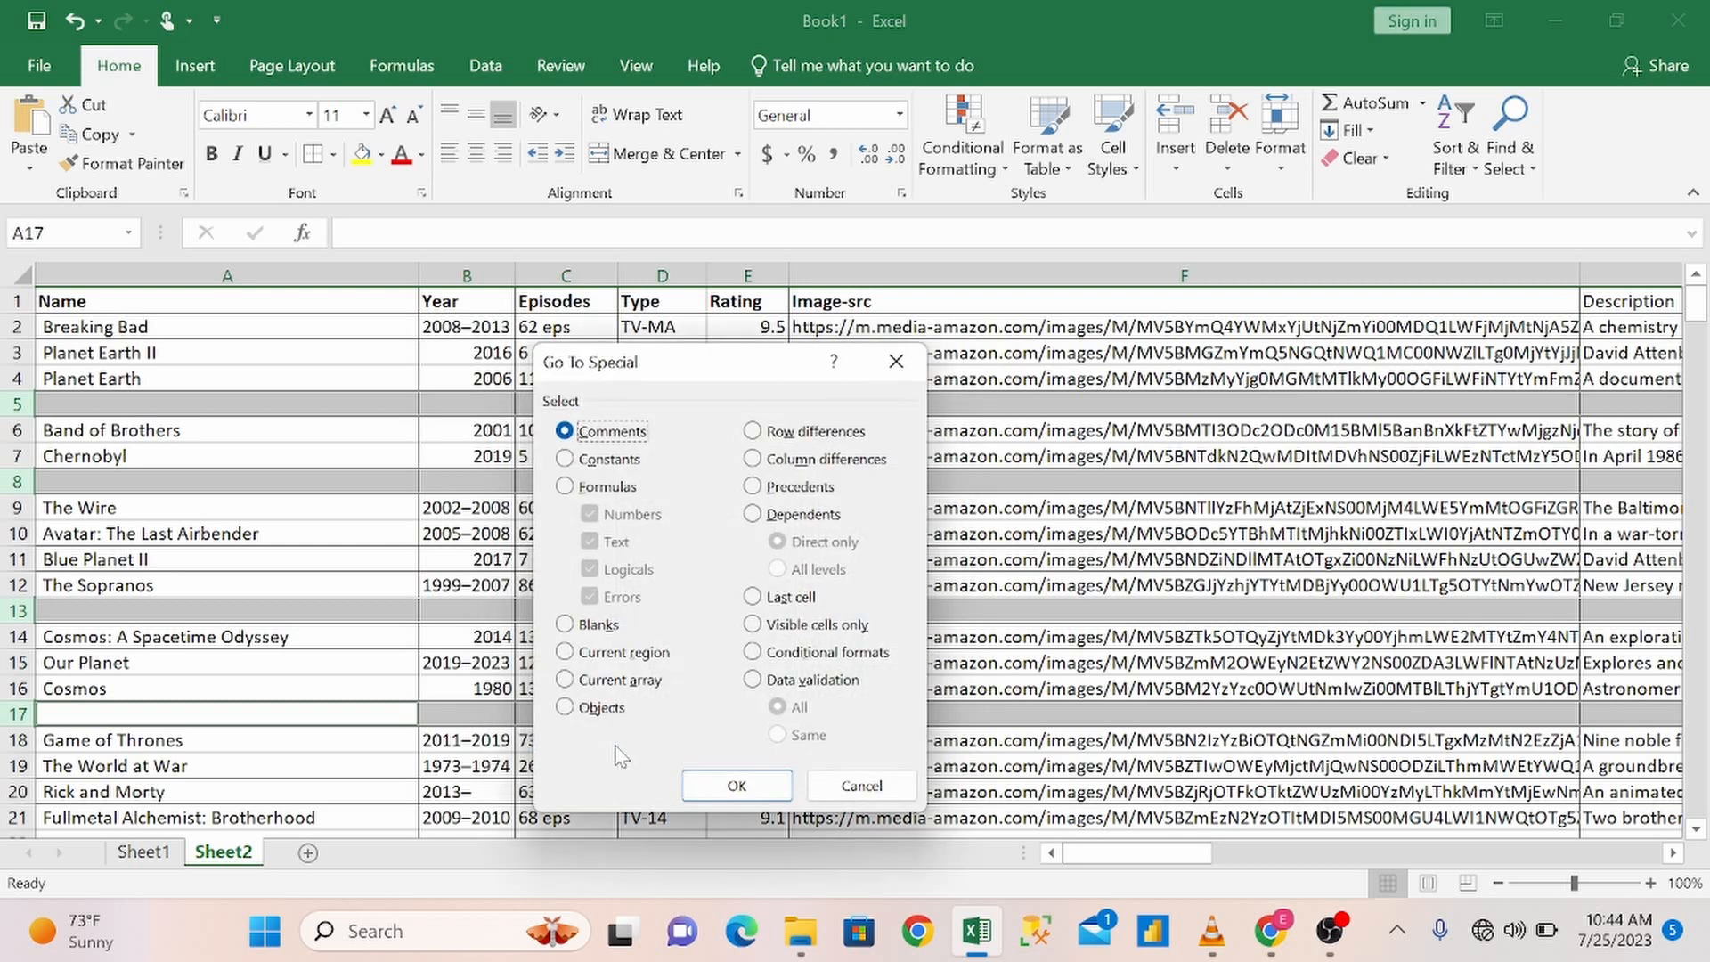
pyautogui.click(567, 626)
pyautogui.click(736, 787)
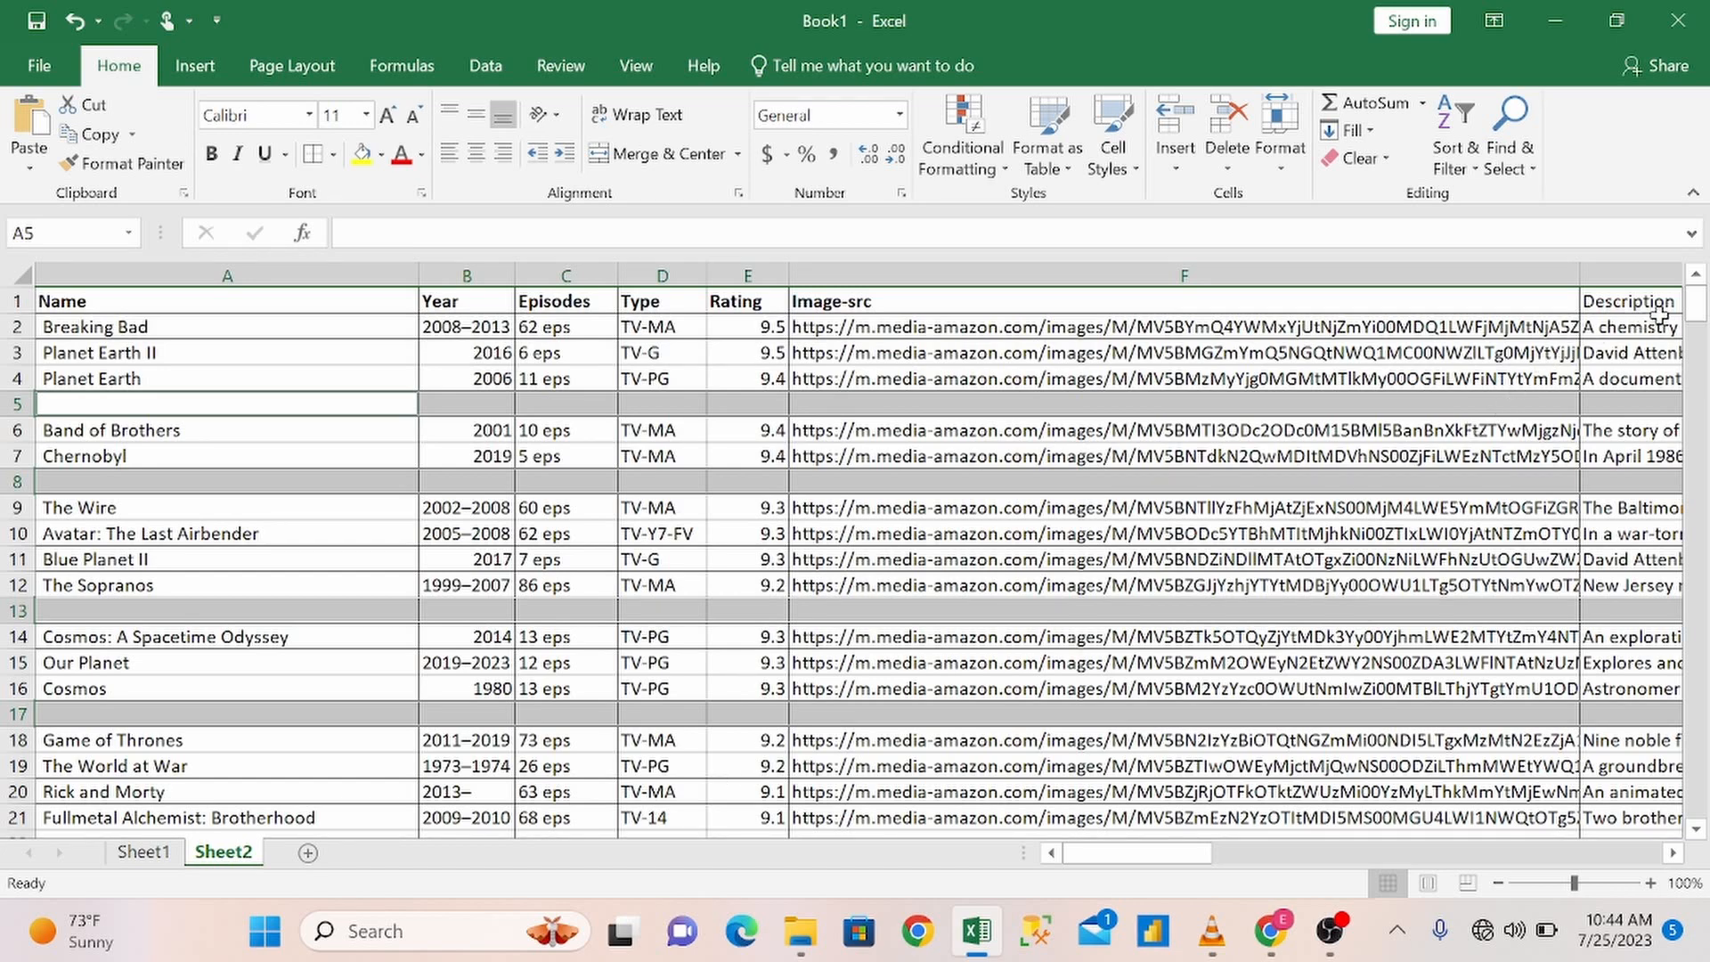
pyautogui.moveTo(1688, 327)
pyautogui.mouseDown()
pyautogui.moveTo(1692, 637)
pyautogui.moveTo(1692, 327)
pyautogui.mouseUp()
# Step: Reopen Go To Special directly and select the table's blank cells again with the Blanks option
pyautogui.click(1524, 169)
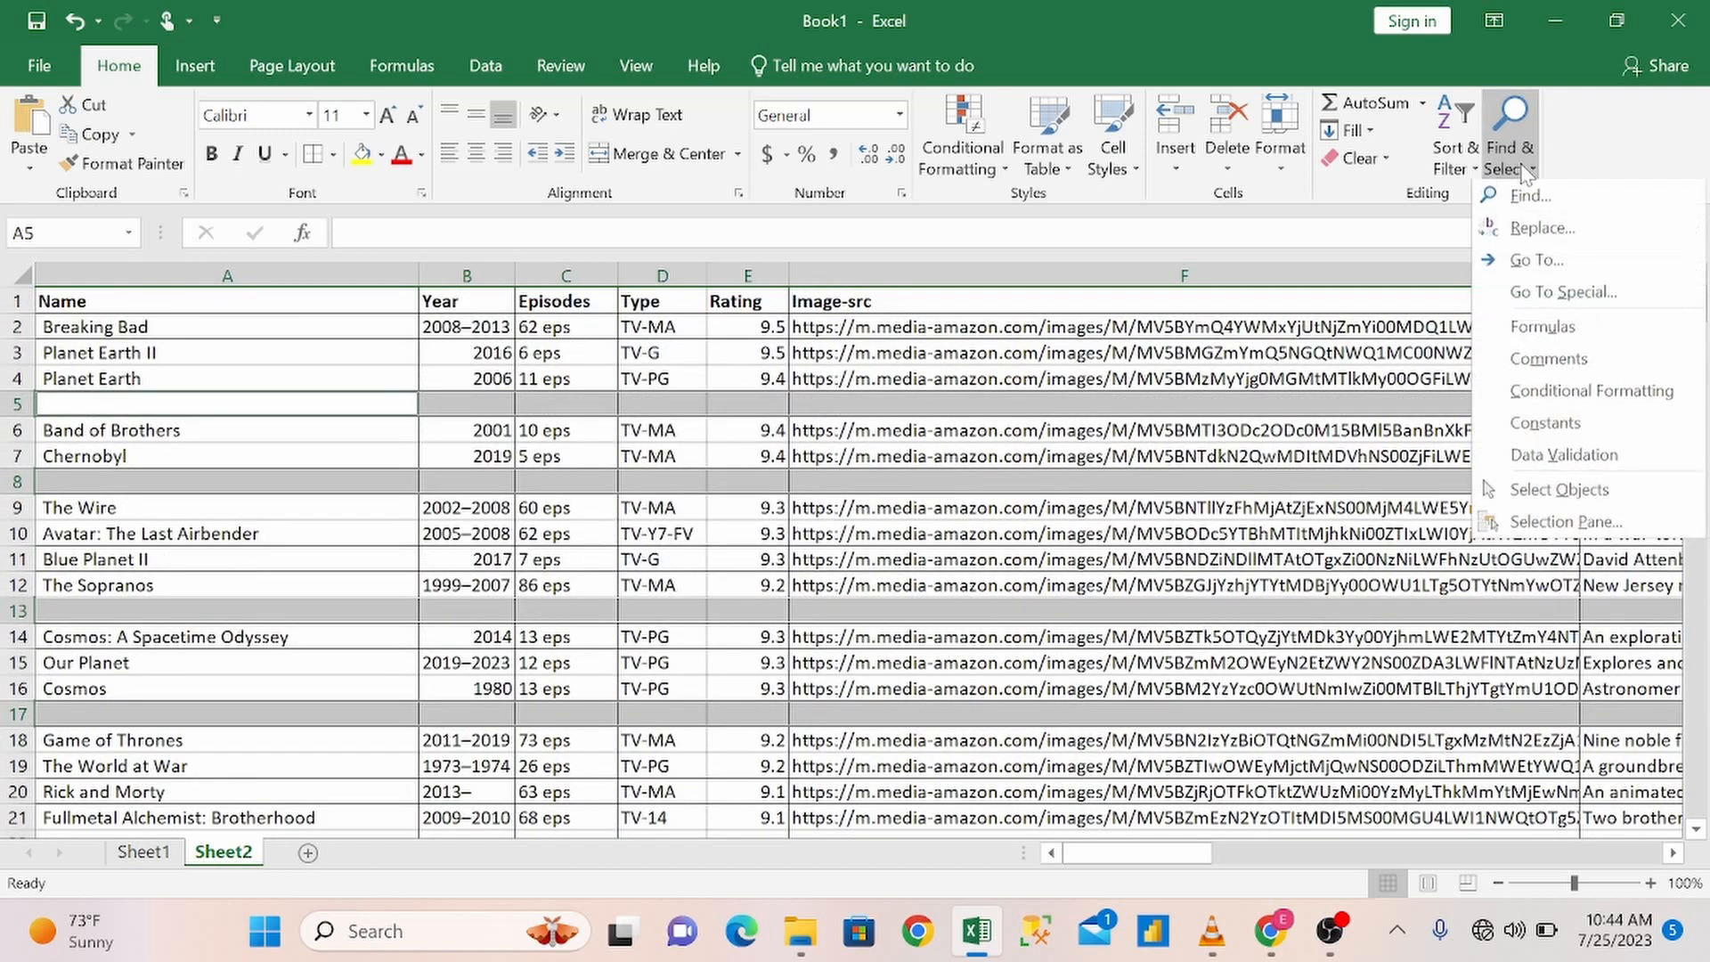
pyautogui.click(1559, 294)
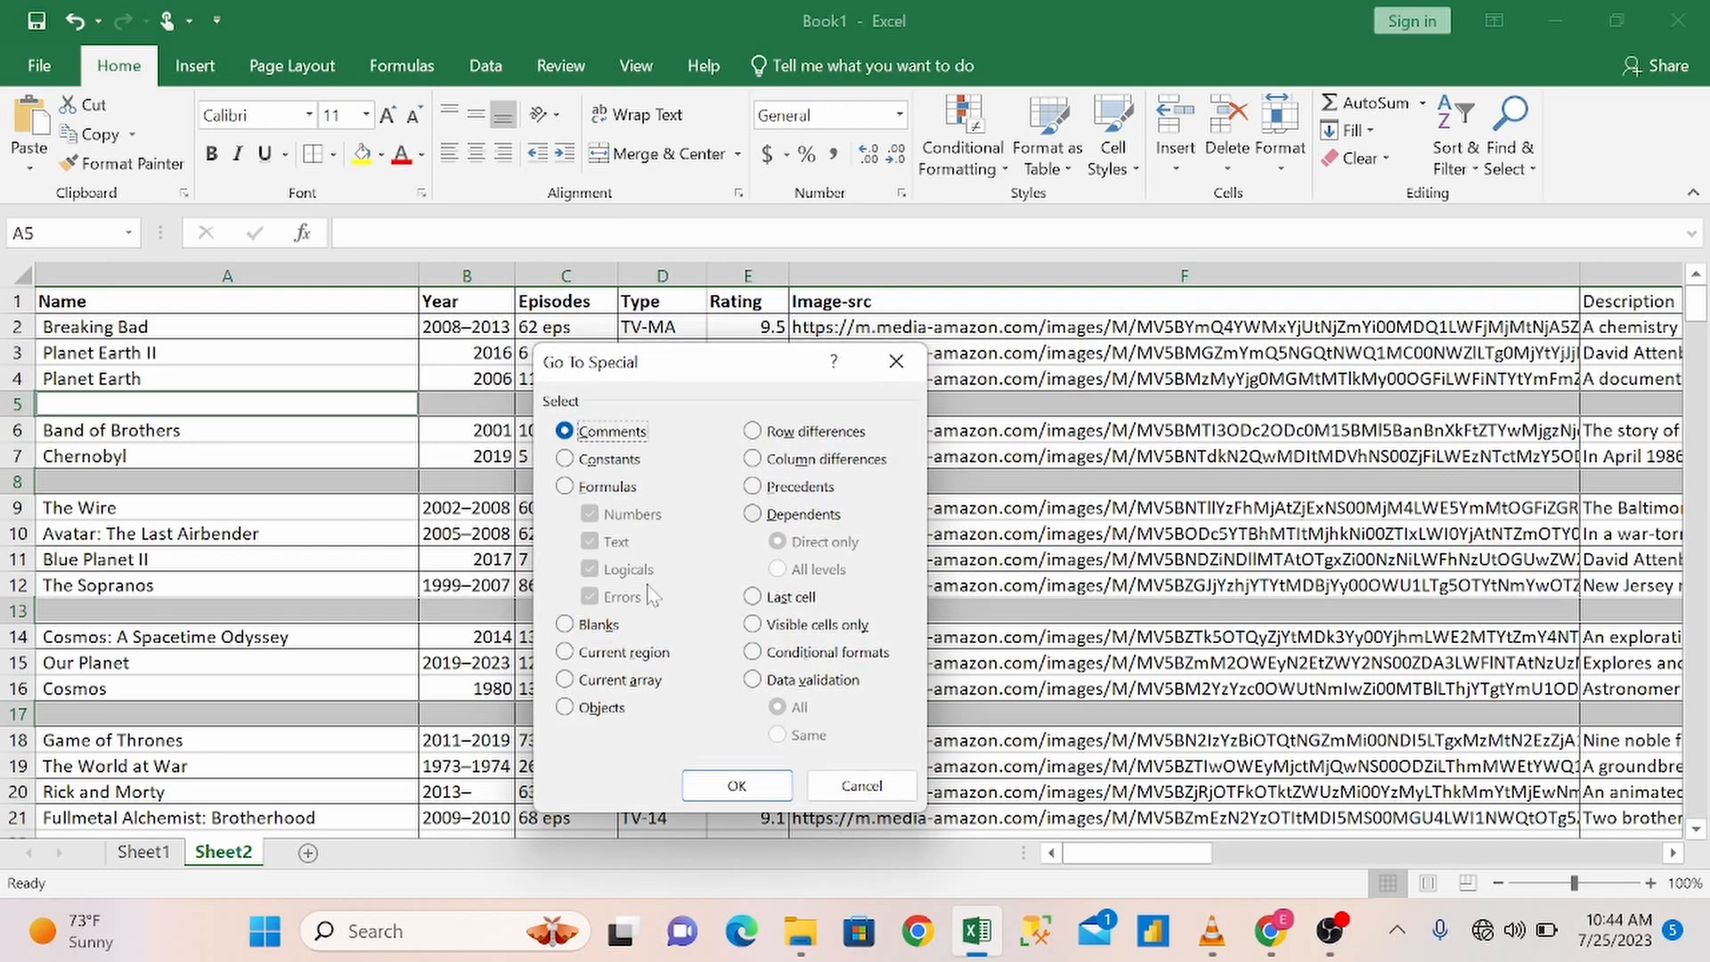
pyautogui.click(567, 624)
pyautogui.click(699, 784)
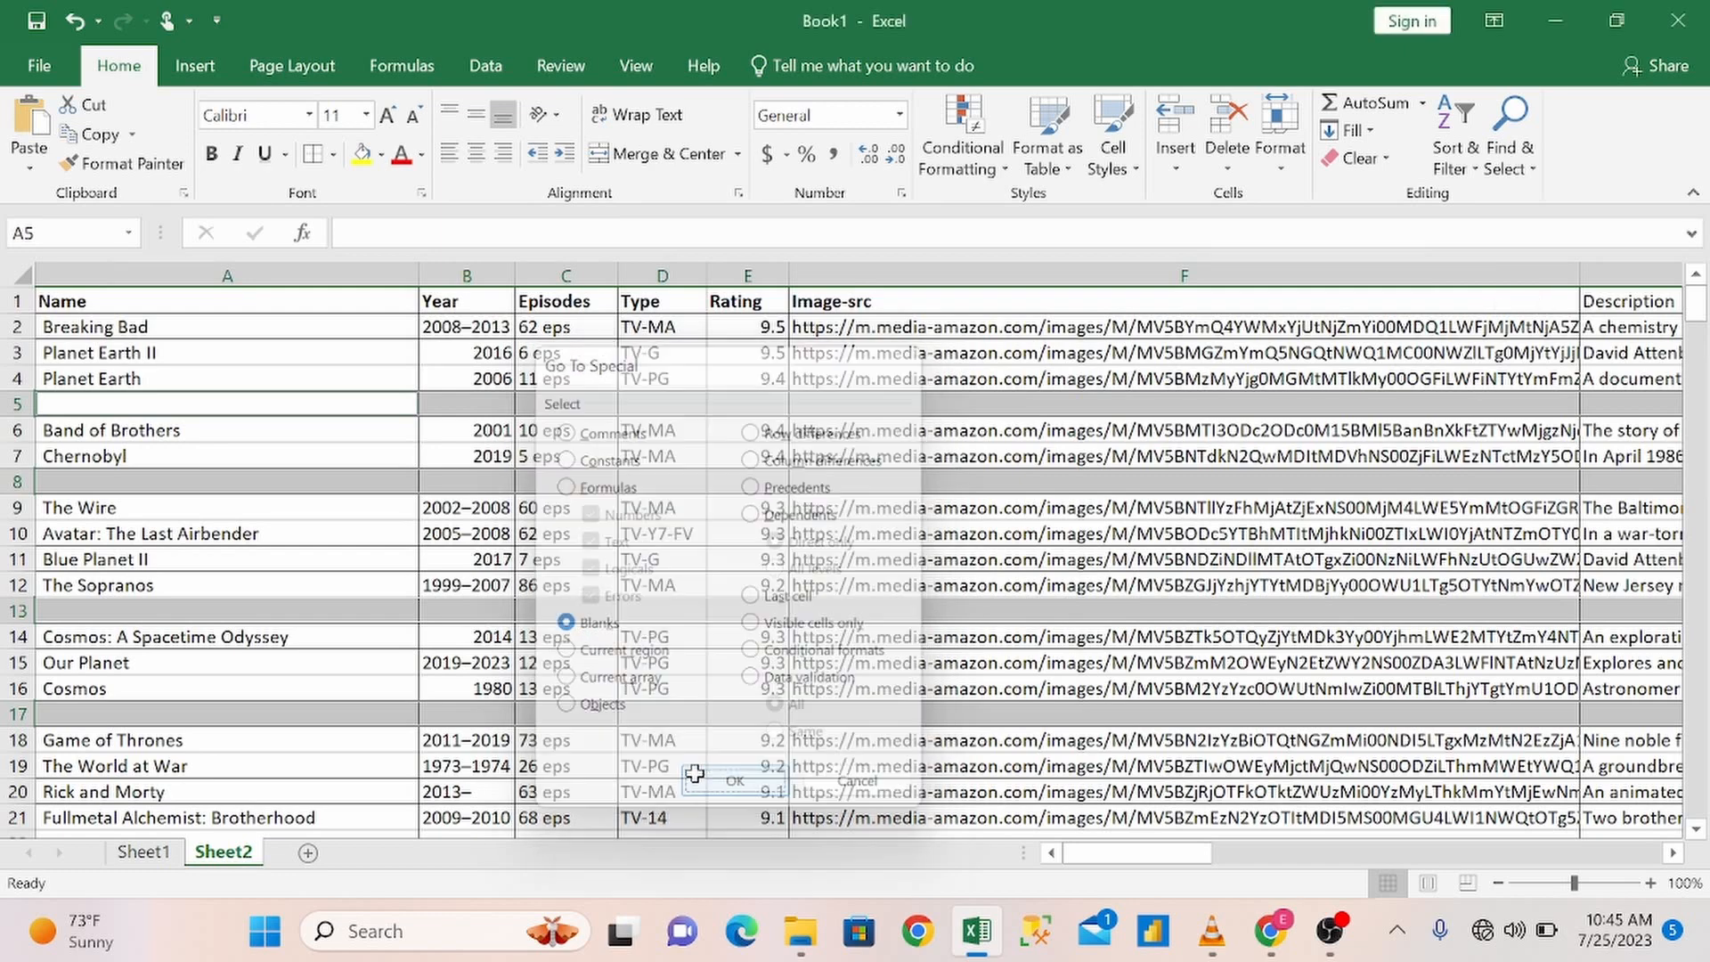
pyautogui.moveTo(1697, 325)
pyautogui.mouseDown()
pyautogui.moveTo(1697, 788)
pyautogui.moveTo(1697, 328)
pyautogui.mouseUp()
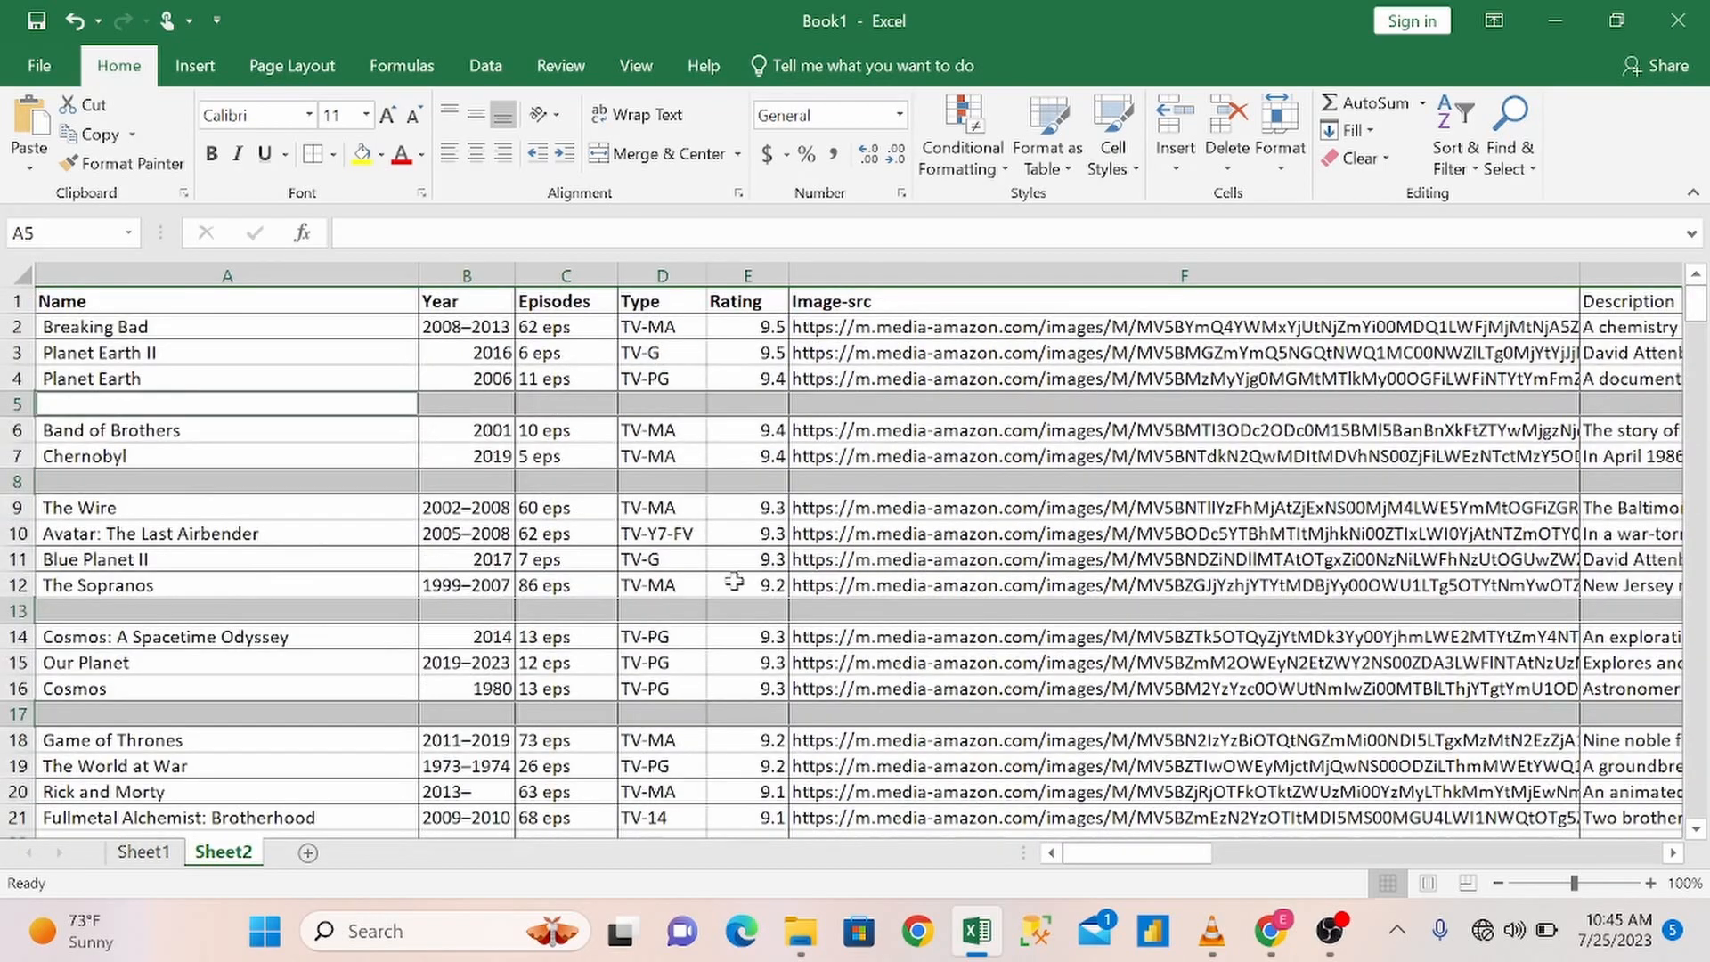
# Step: Starting from cell D14, select every blank cell with Go To Special's Blanks option and delete their entire sheet rows
pyautogui.click(639, 636)
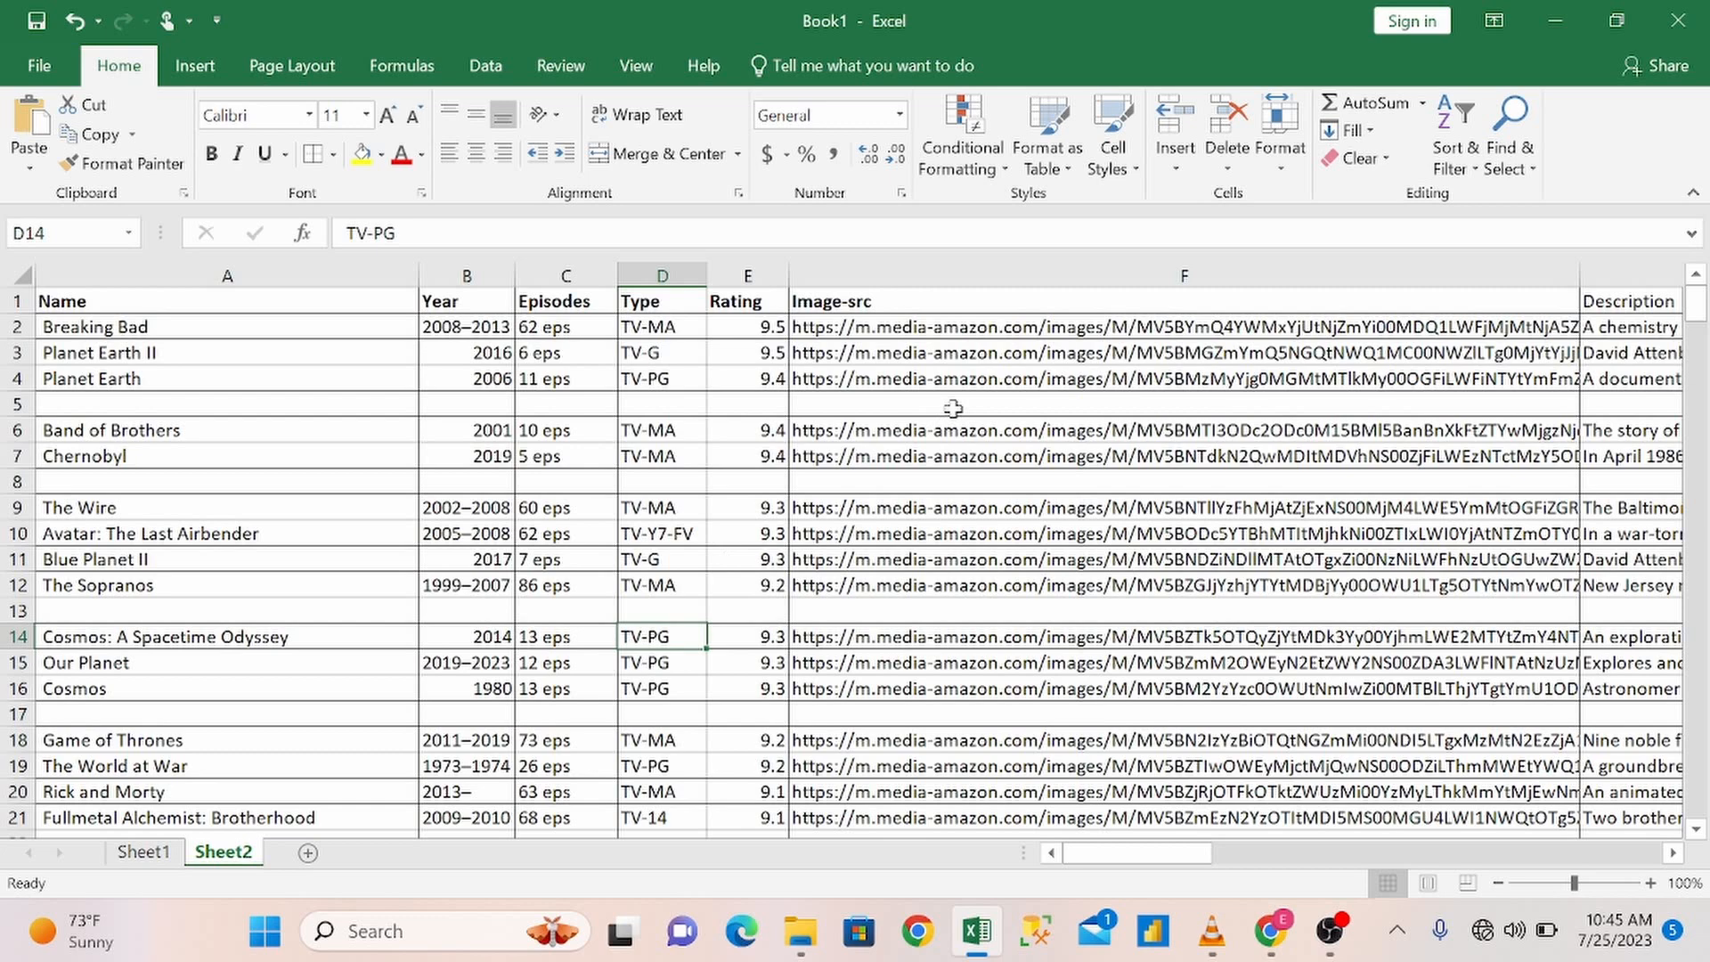
pyautogui.hotkey('ctrl', 'g')
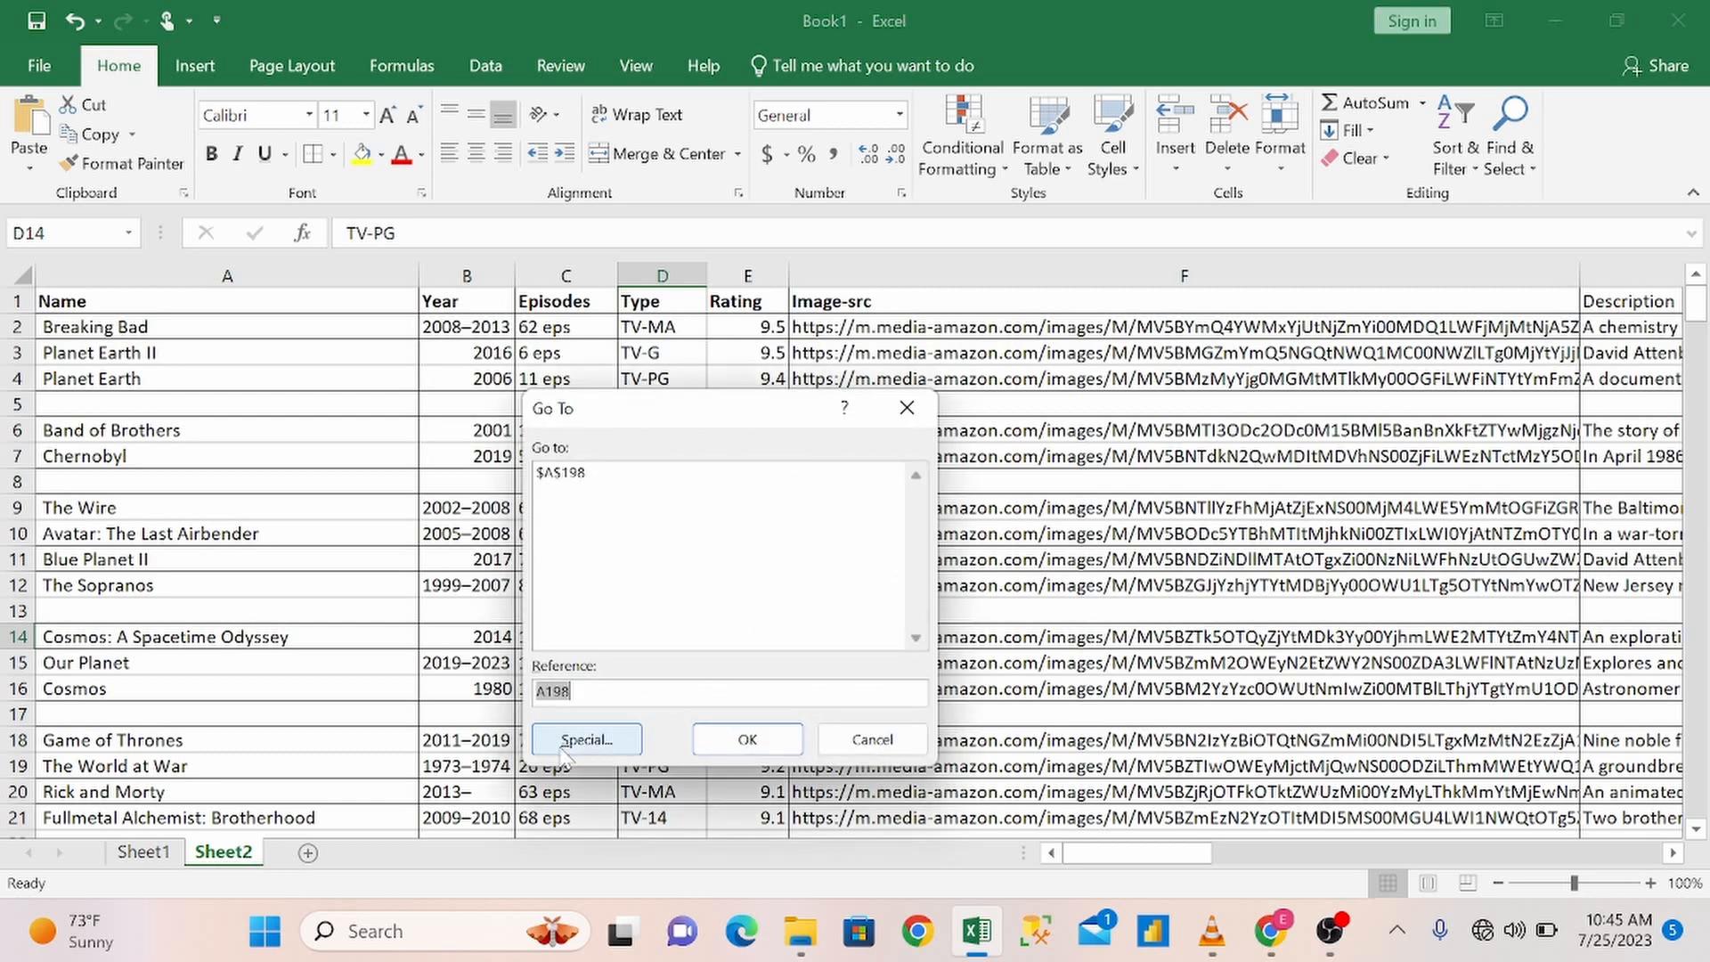
pyautogui.click(586, 739)
pyautogui.click(566, 626)
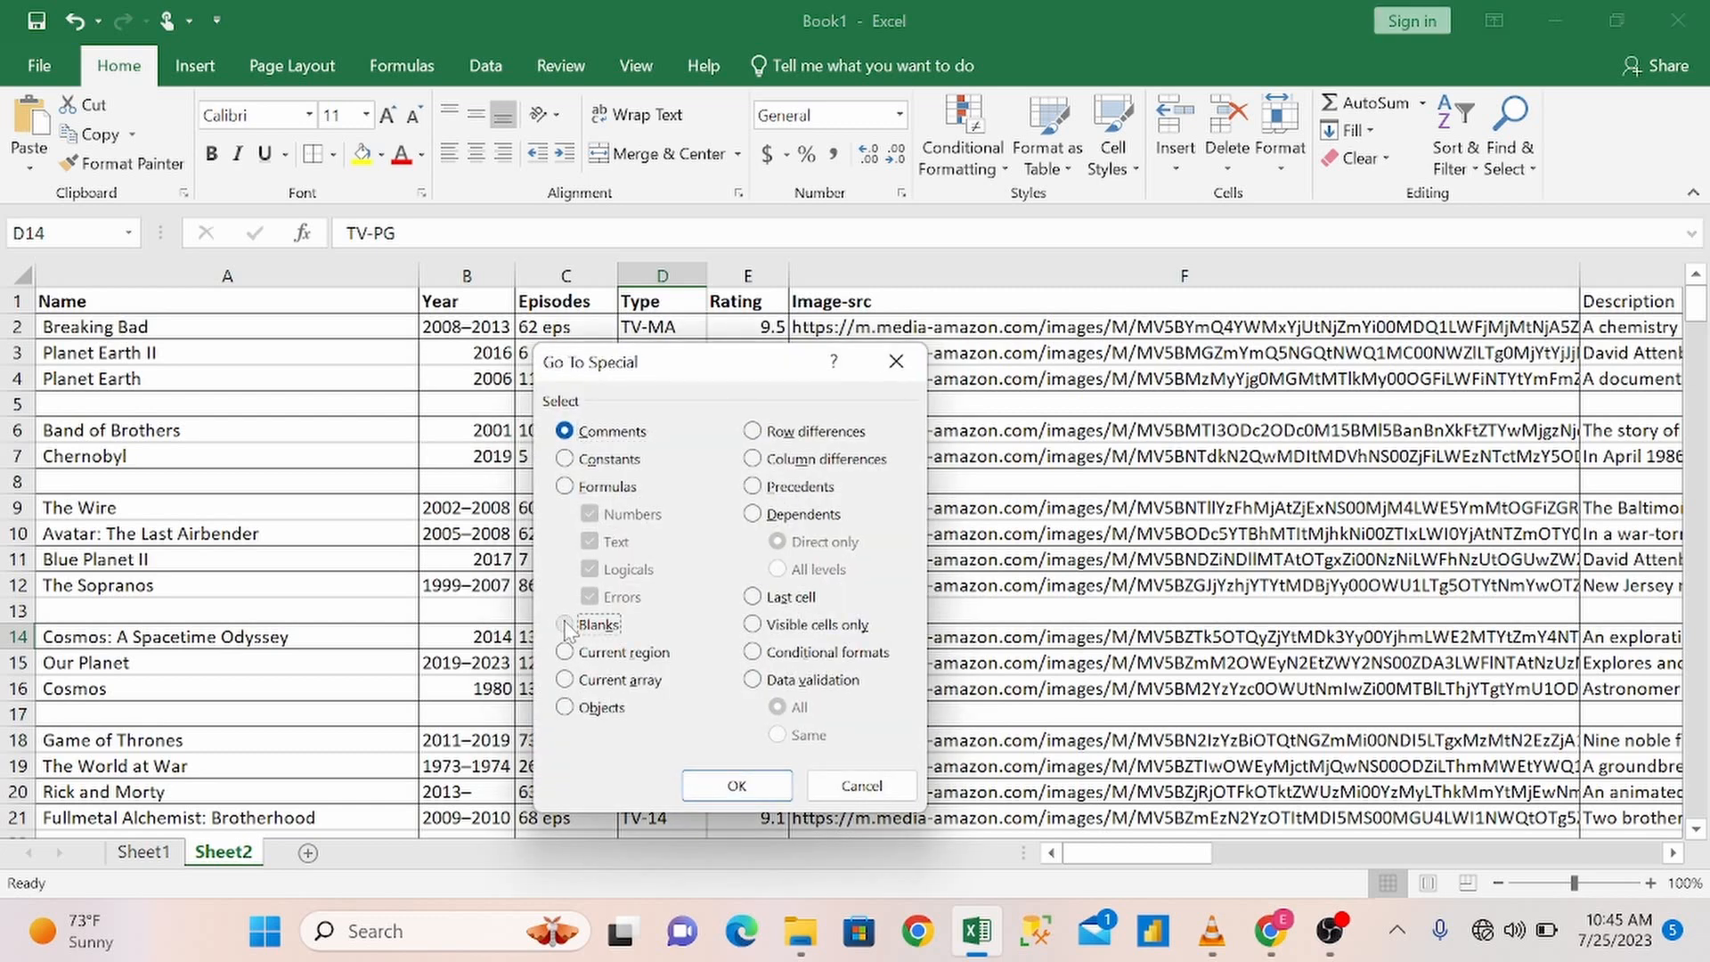
pyautogui.click(753, 784)
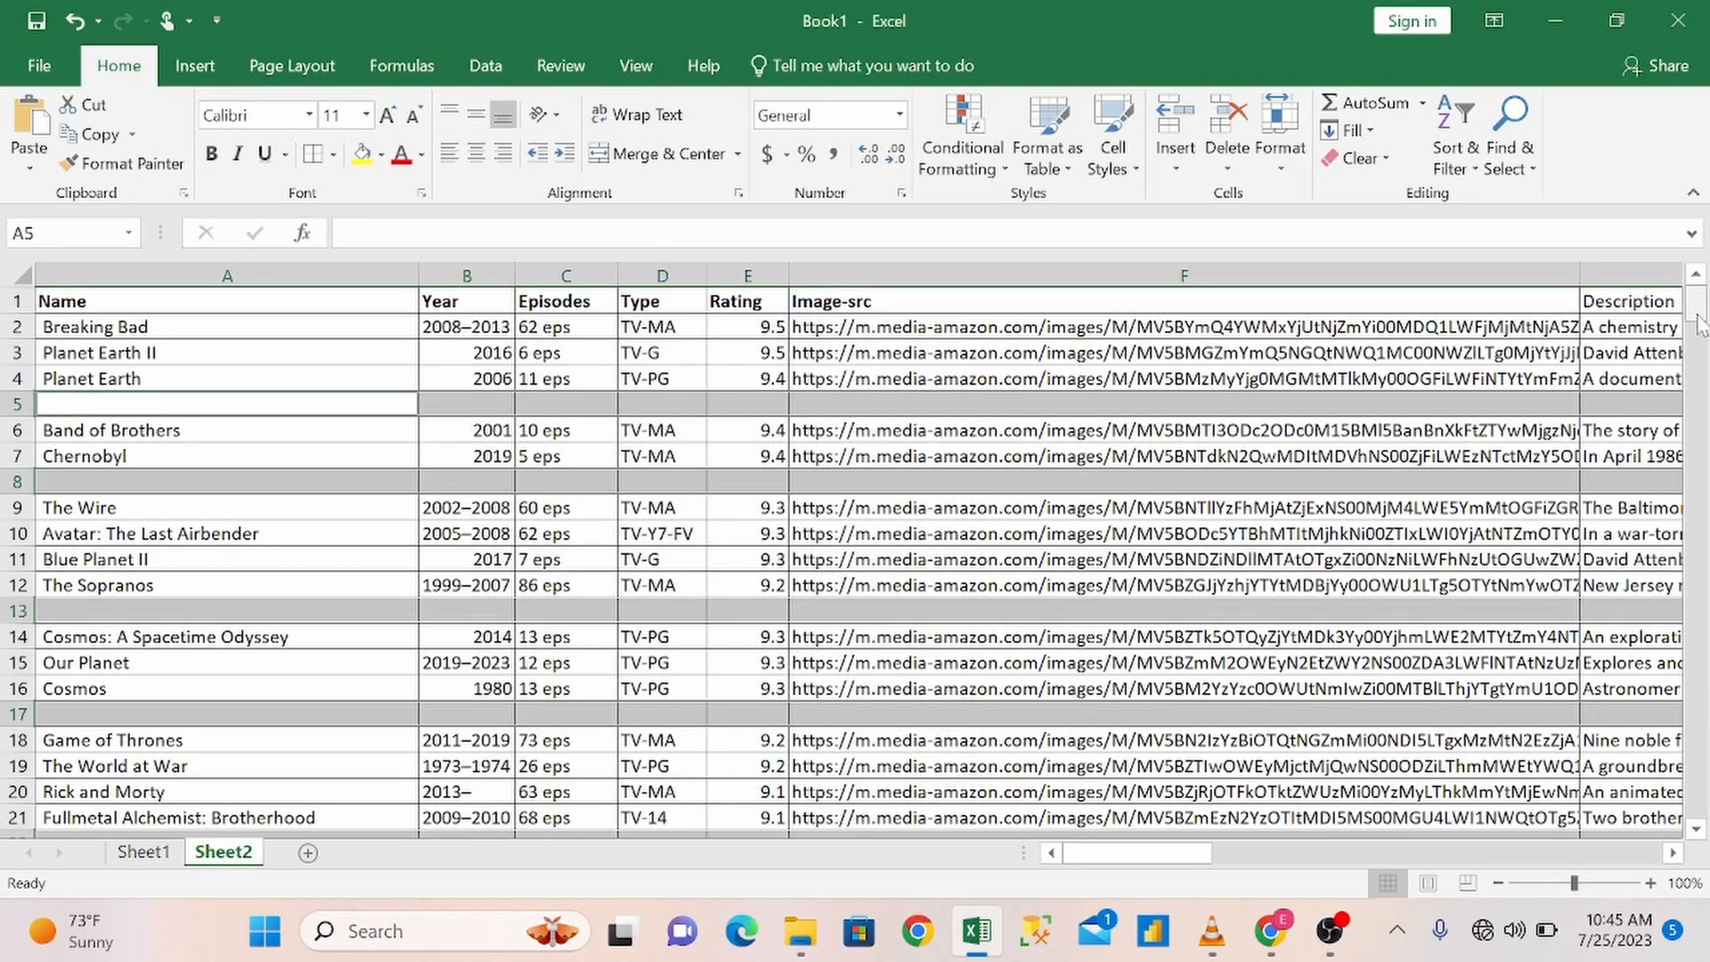
pyautogui.moveTo(1697, 325); pyautogui.dragTo(1686, 210)
pyautogui.click(1220, 169)
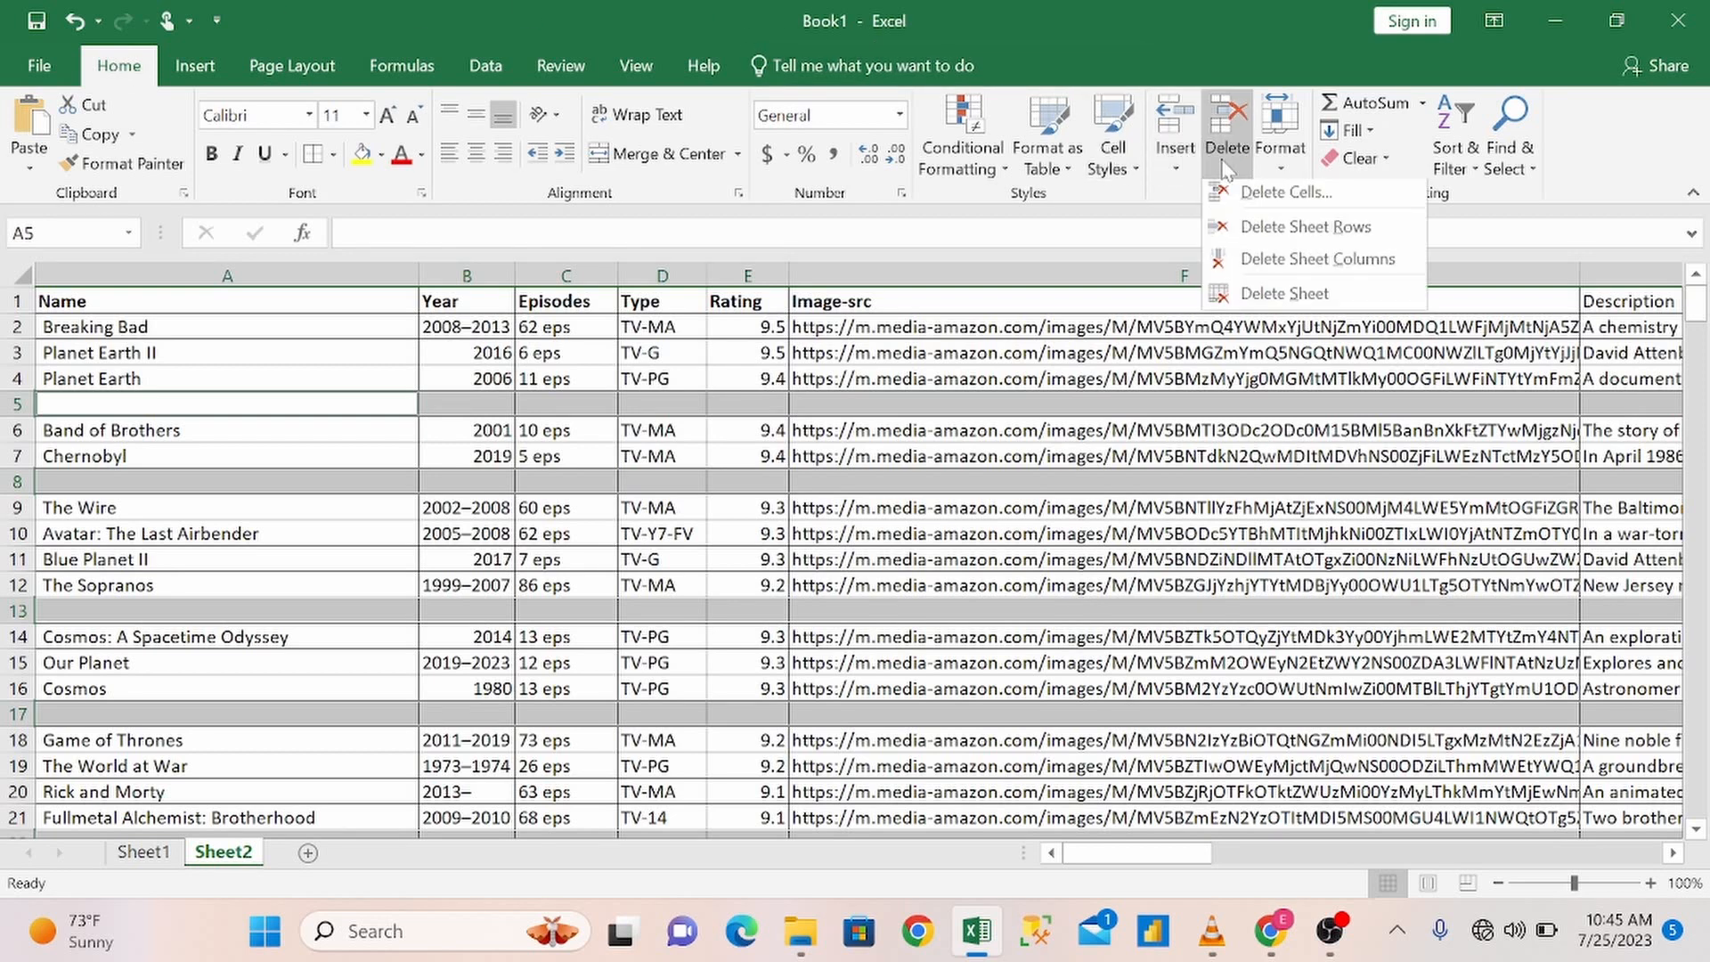
pyautogui.click(1244, 233)
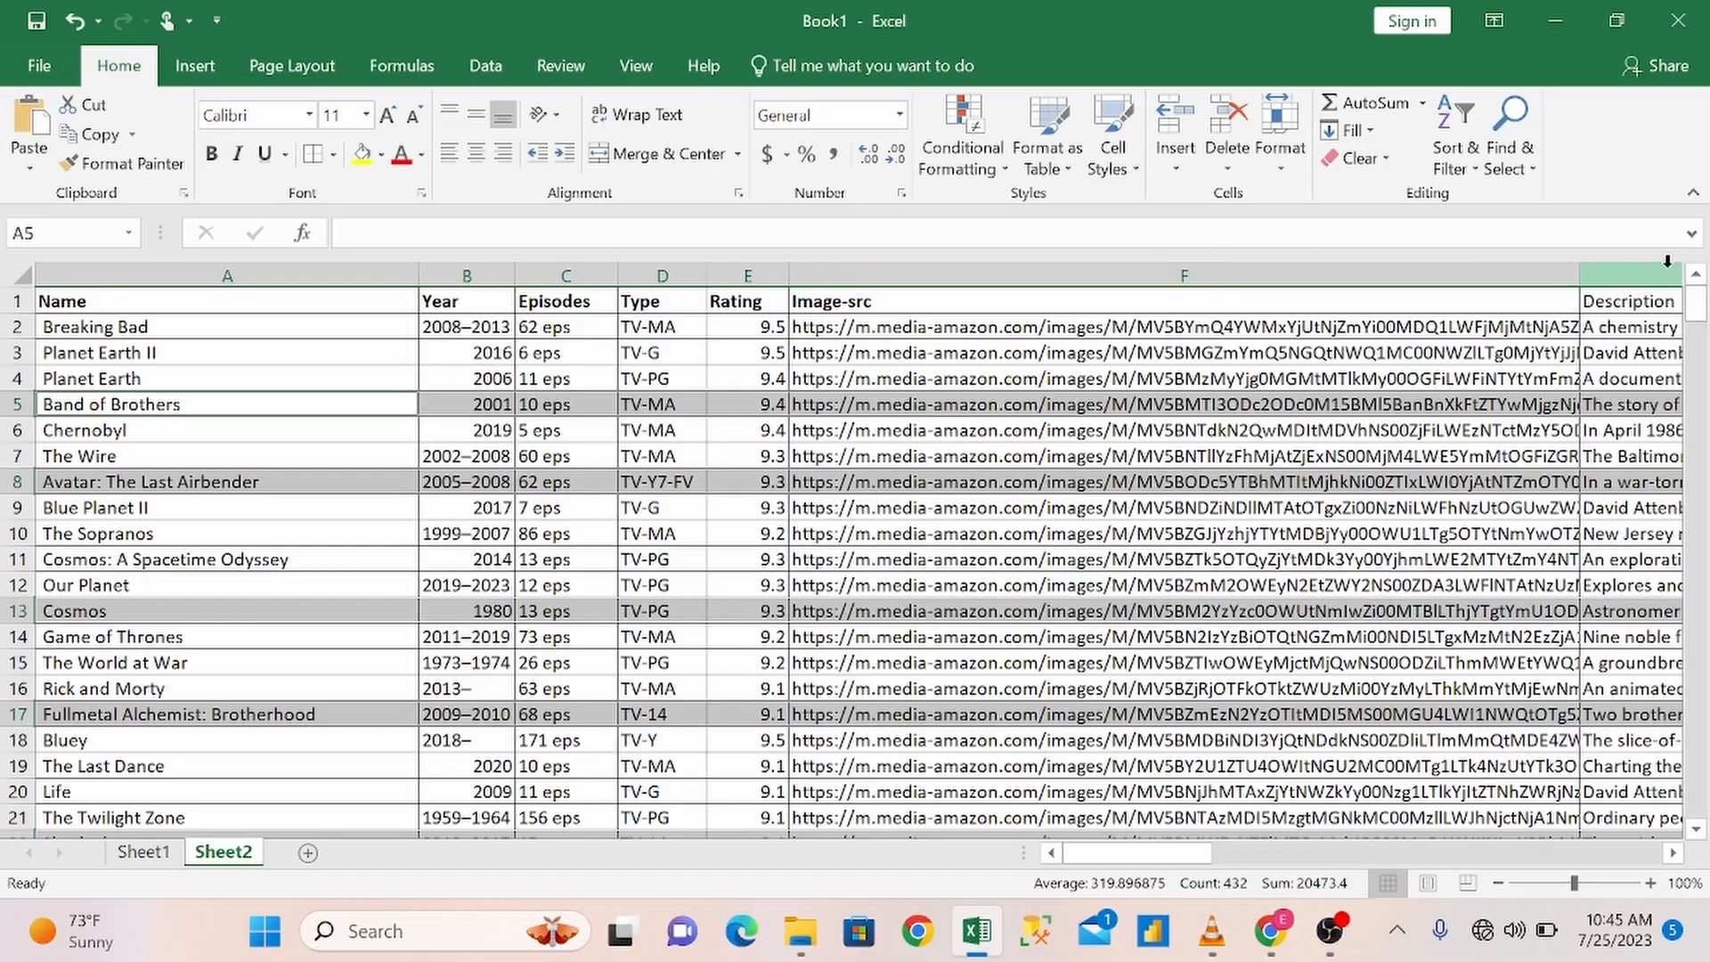
pyautogui.moveTo(1701, 314)
pyautogui.mouseDown()
pyautogui.moveTo(1701, 400)
pyautogui.moveTo(1701, 307)
pyautogui.mouseUp()
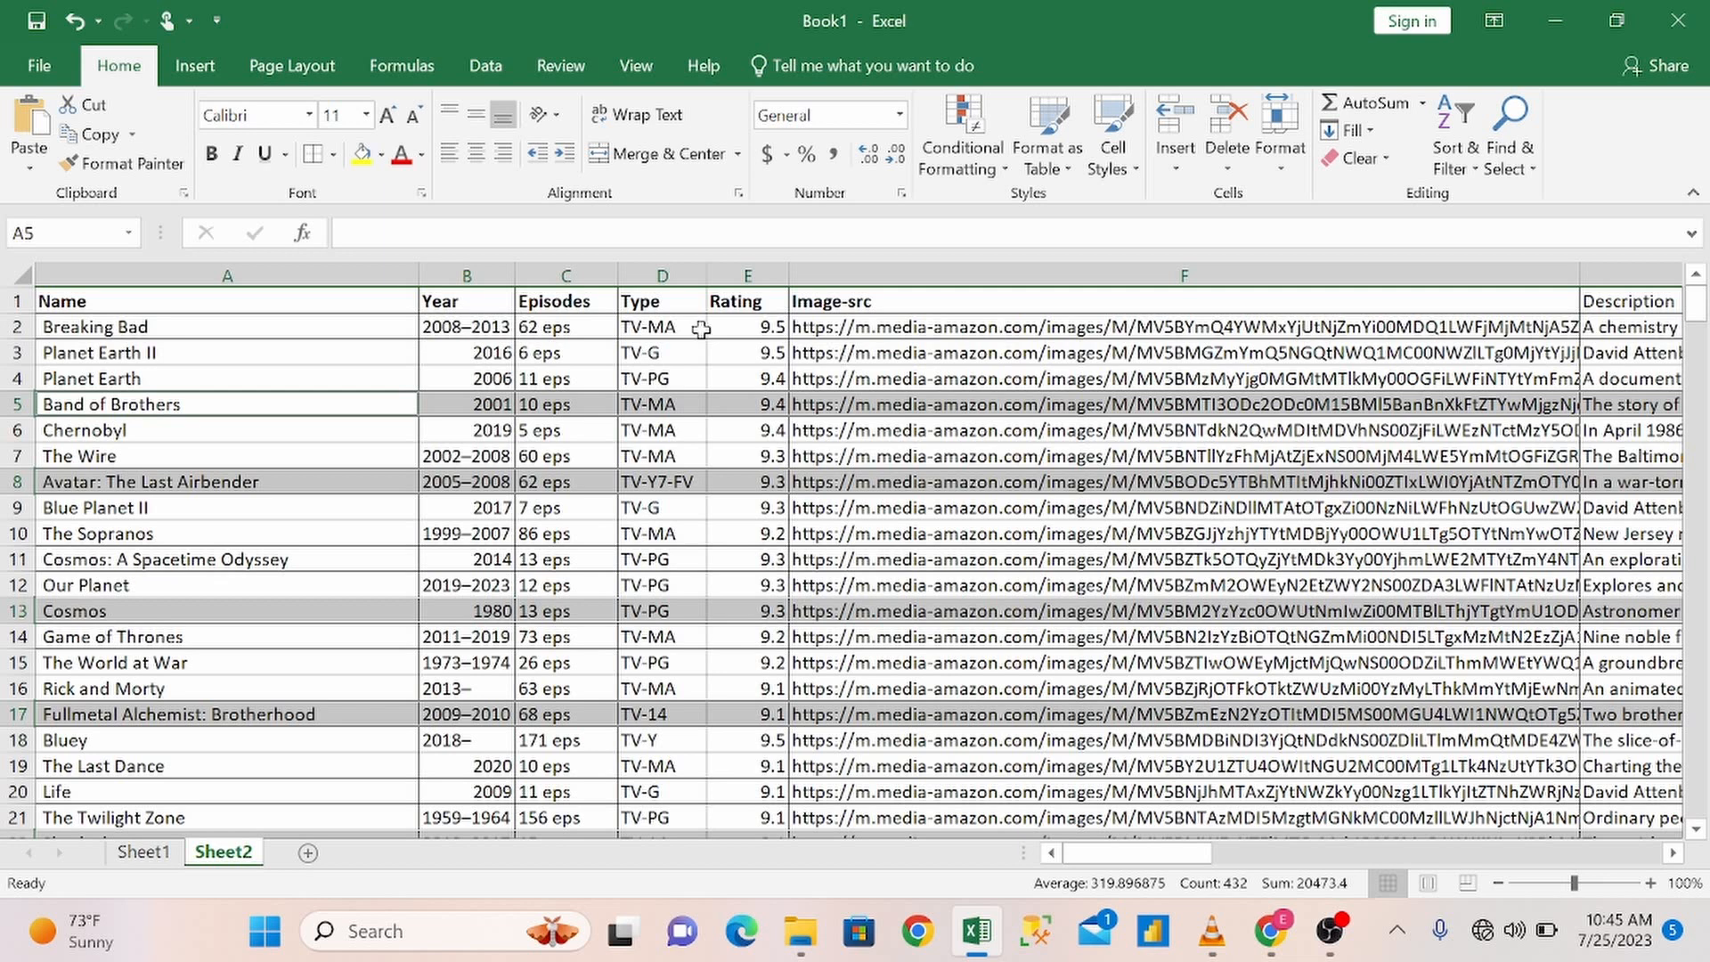
# Step: Clear the Episodes values for Band of Brothers, The Sopranos, Game of Thrones and Bluey (C5, C10, C14 and C18)
pyautogui.click(567, 395)
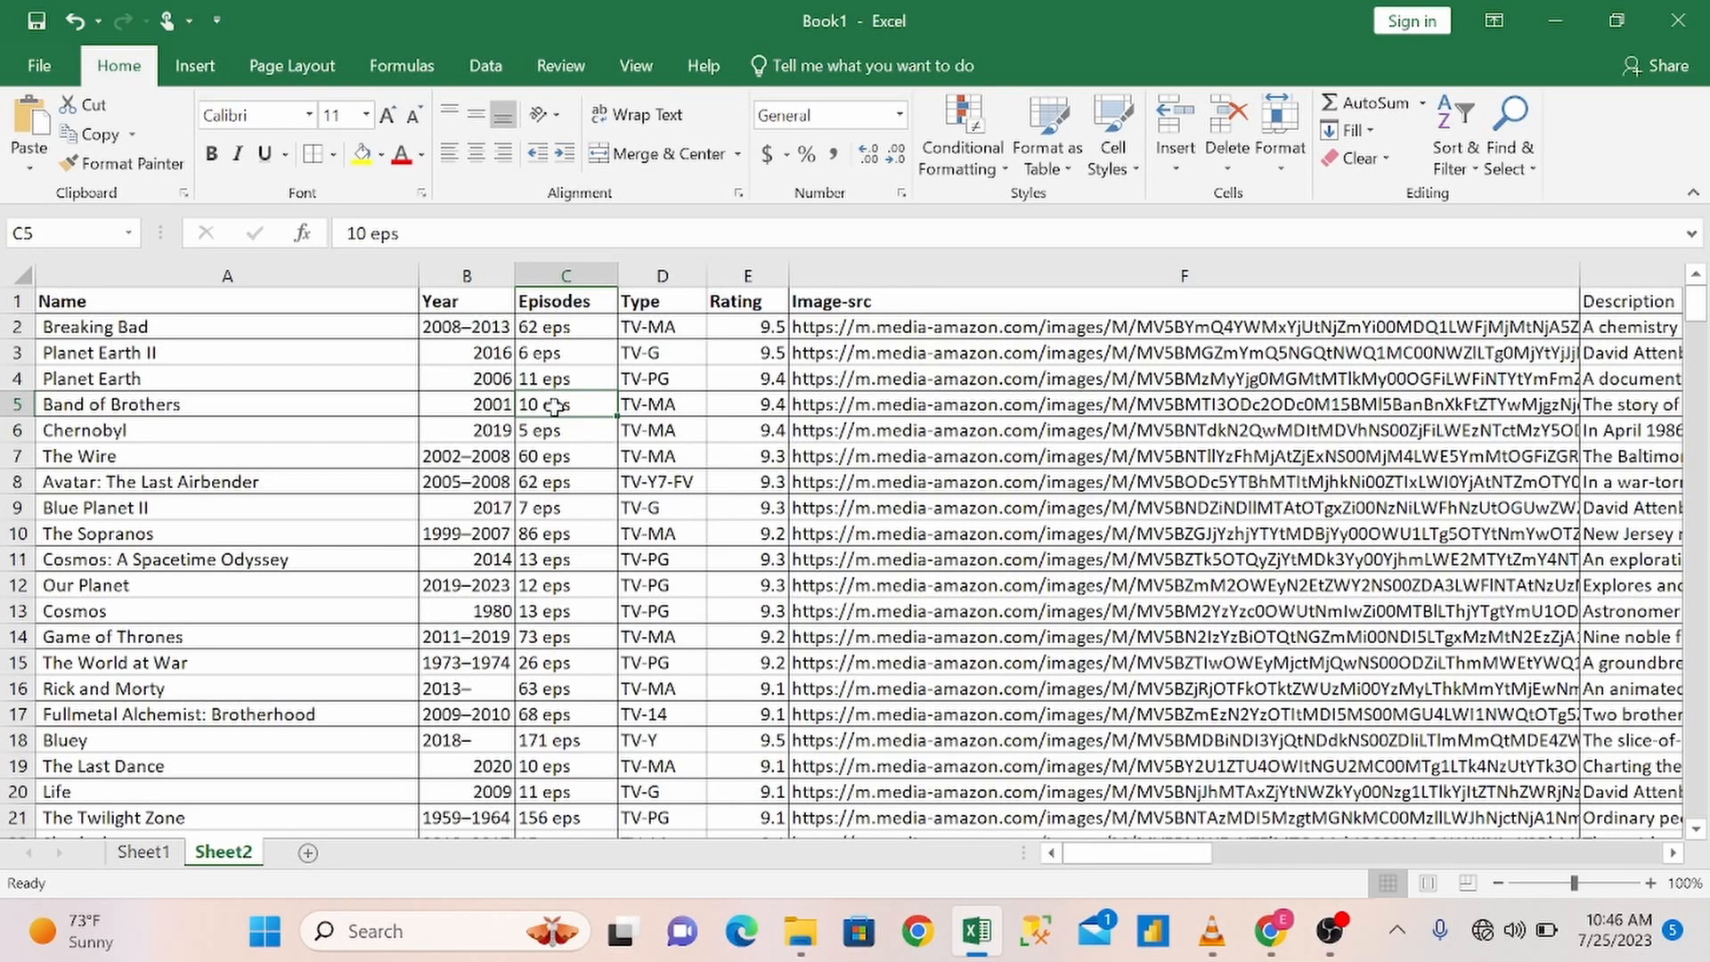
pyautogui.press('Delete')
pyautogui.click(548, 531)
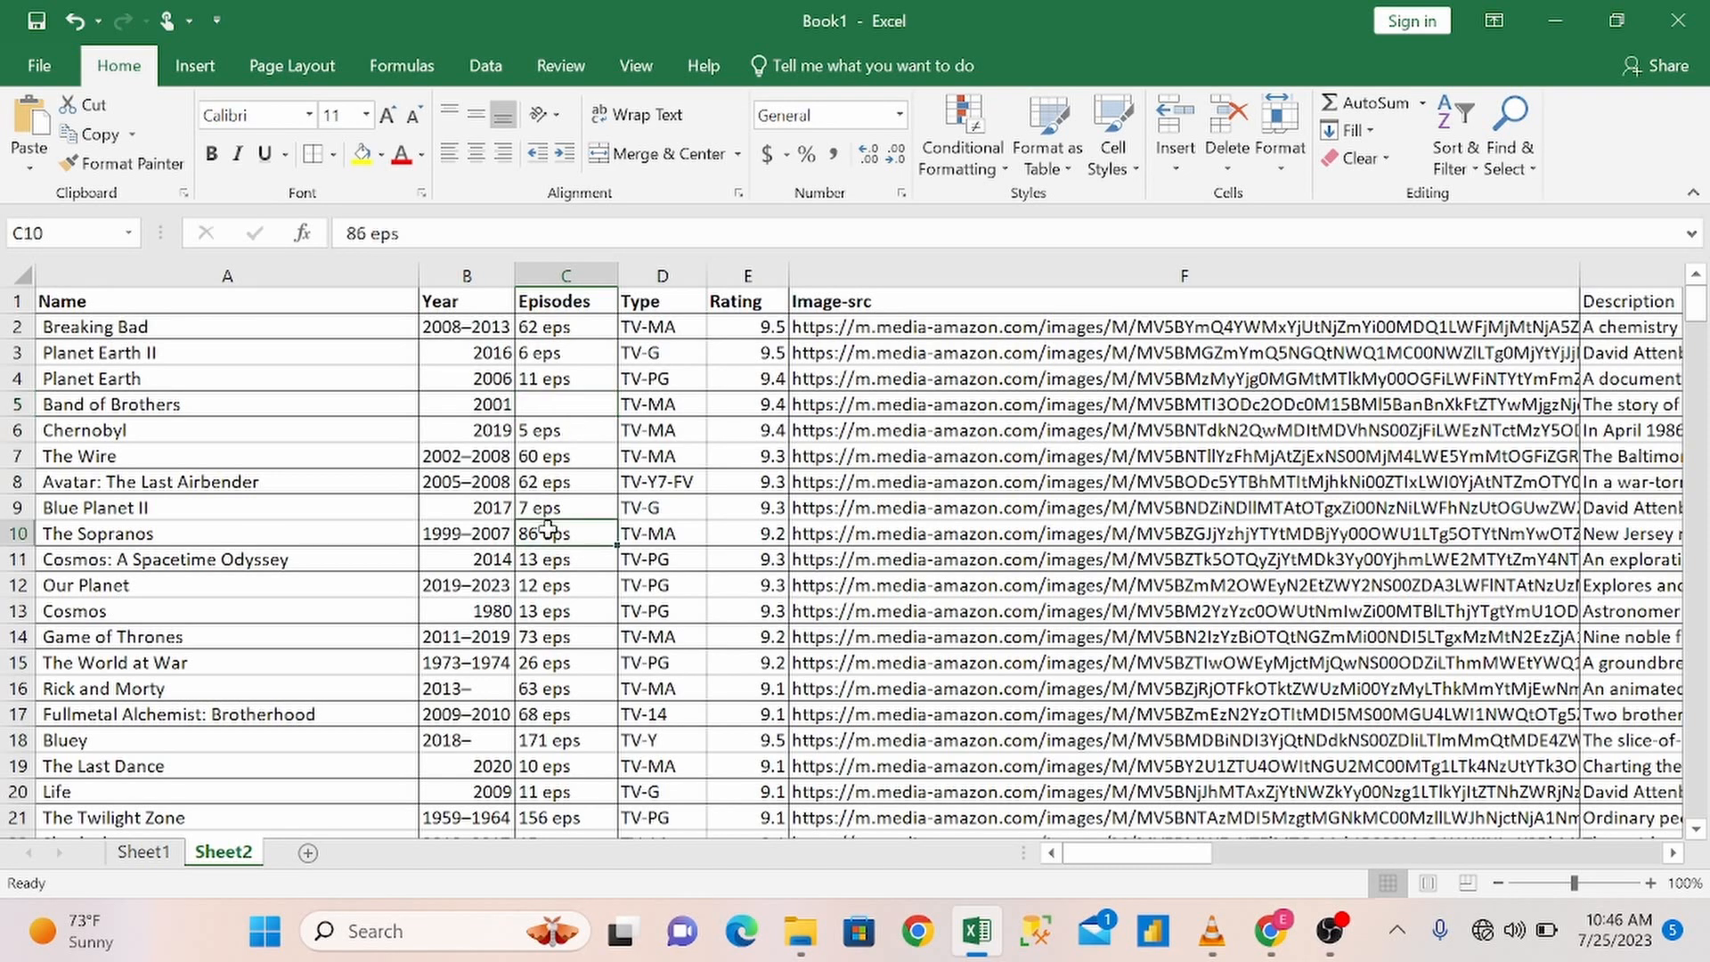
pyautogui.press('Delete')
pyautogui.click(546, 636)
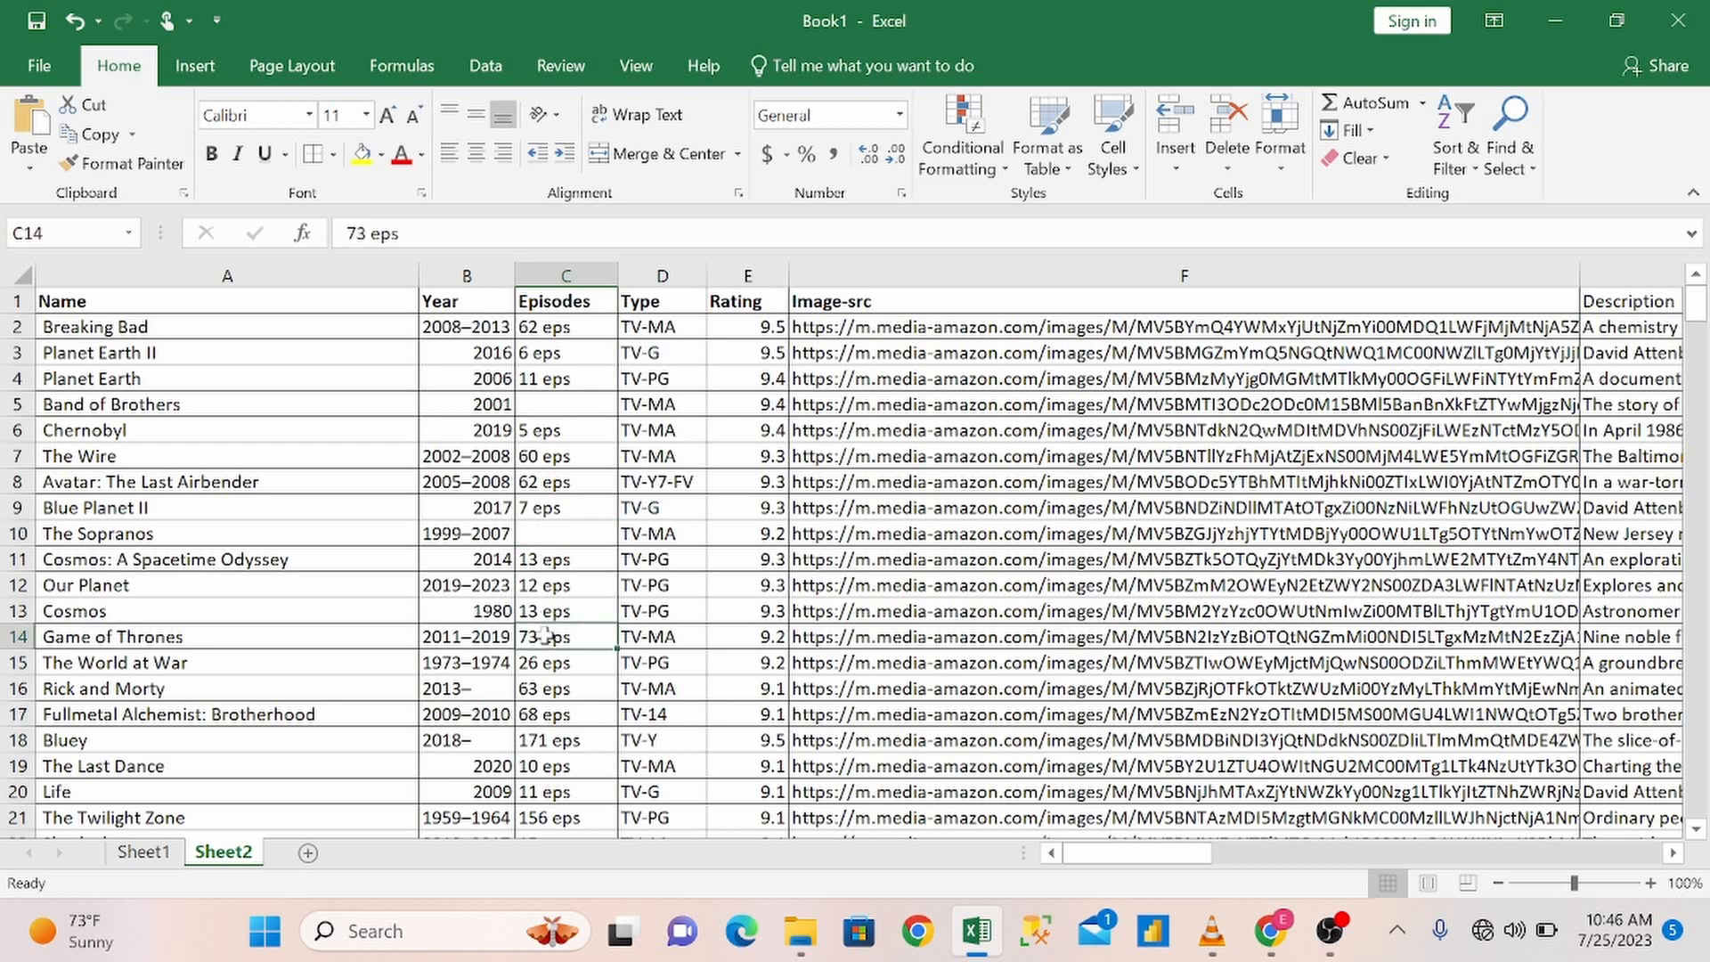
pyautogui.press('Delete')
pyautogui.click(560, 739)
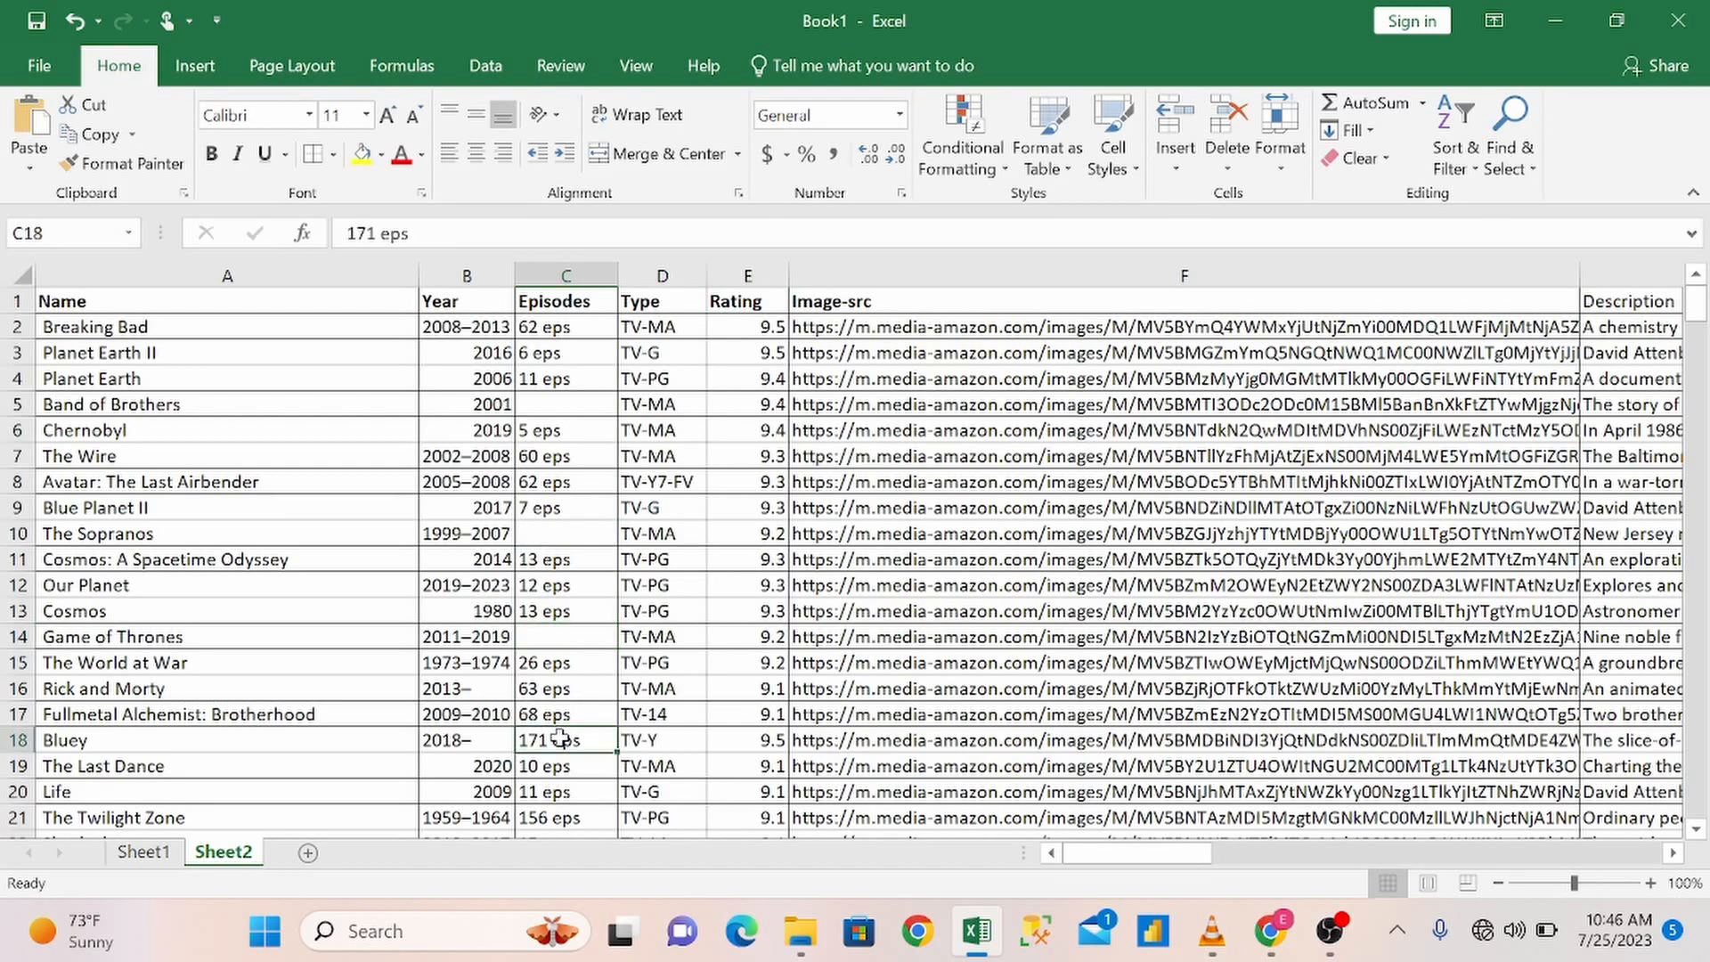
pyautogui.press('Delete')
# Step: Select the blank cells of the Episodes column using Go To Special's Blanks option and fill them all with N/A
pyautogui.hotkey('shift', 'space')
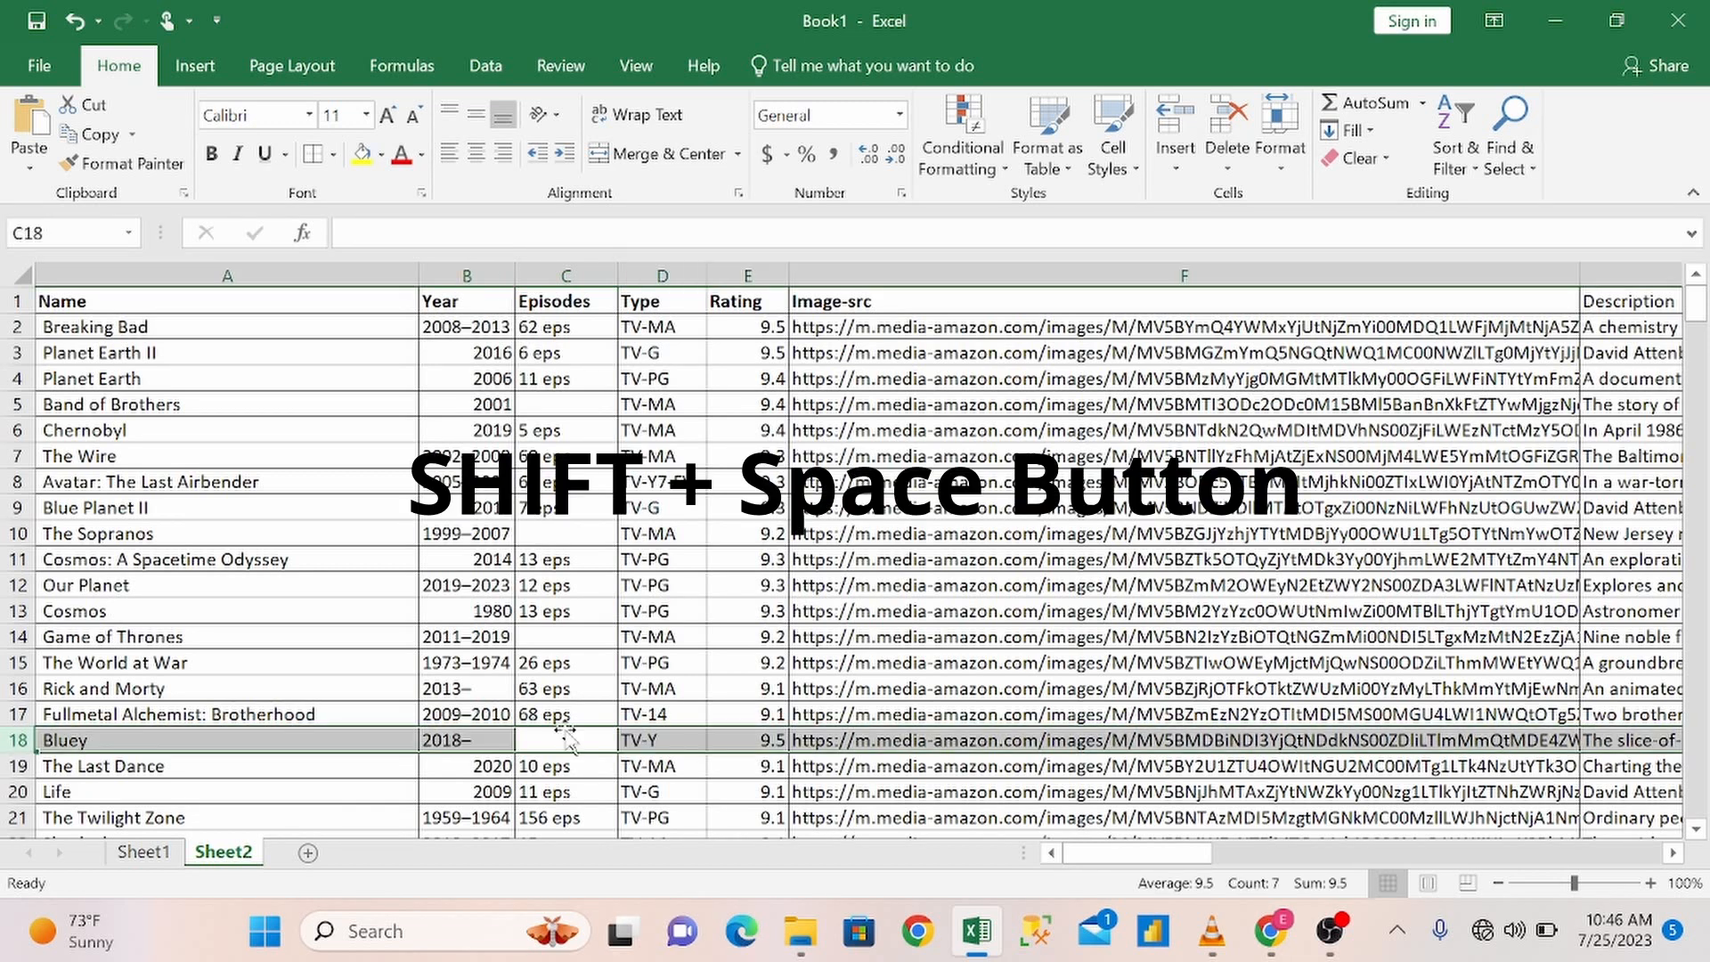
pyautogui.click(574, 688)
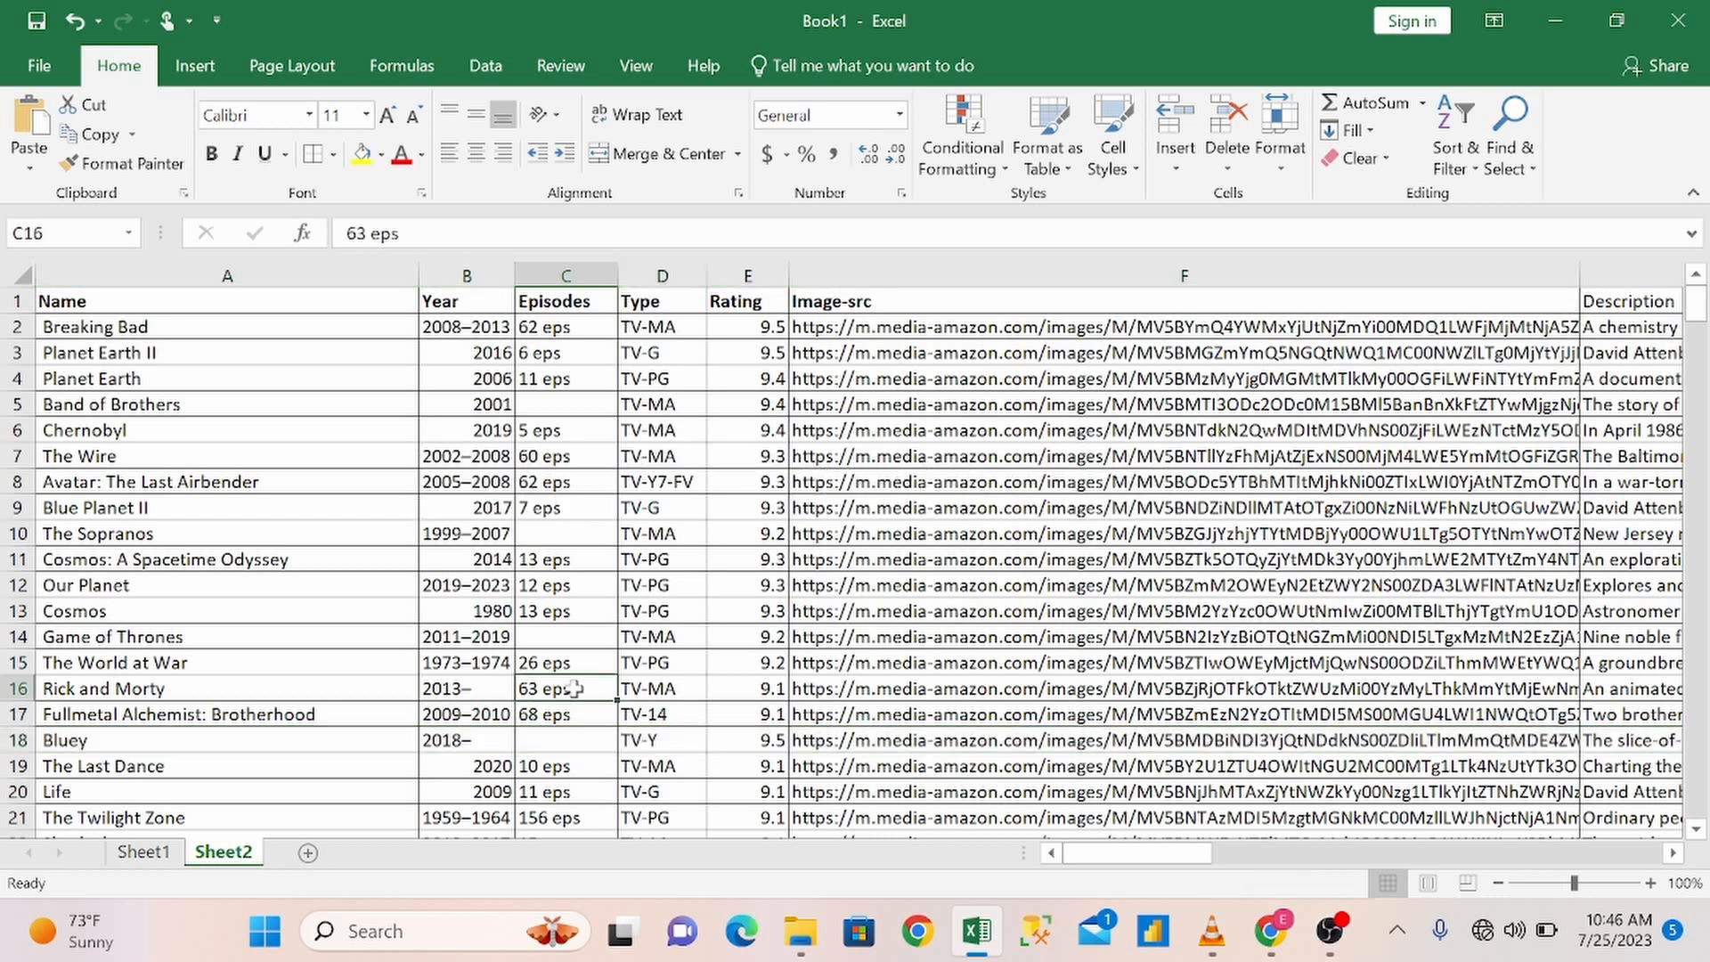
pyautogui.hotkey('ctrl', 'space')
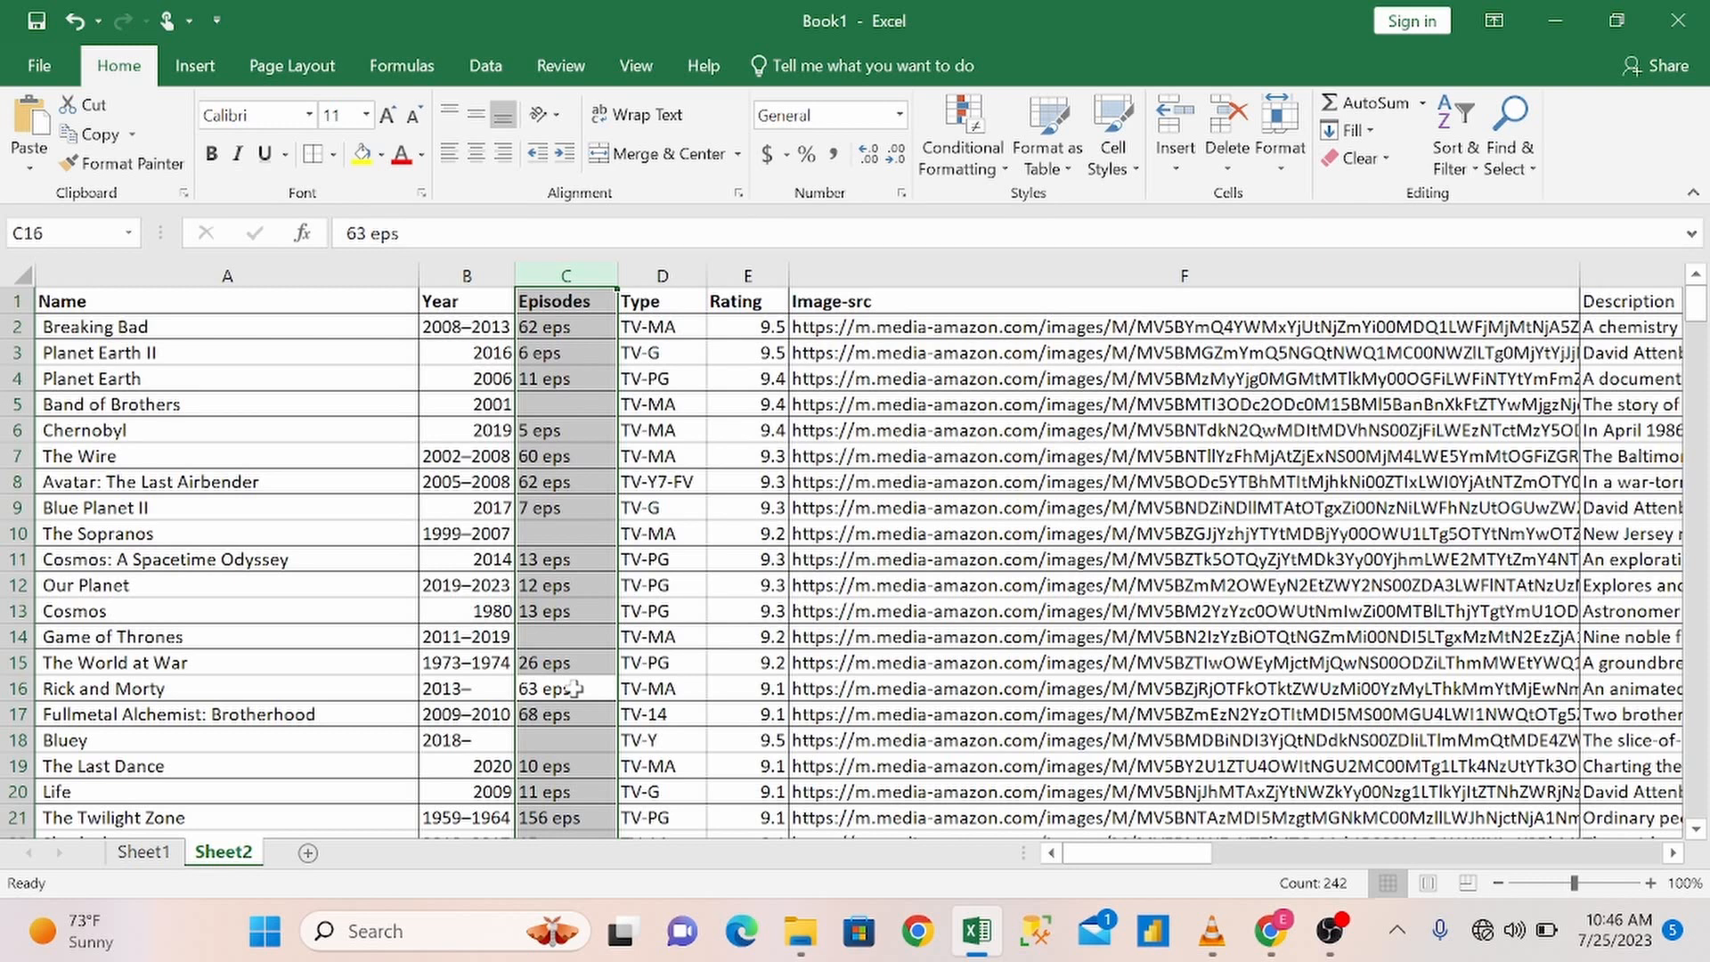
pyautogui.hotkey('ctrl', 'g')
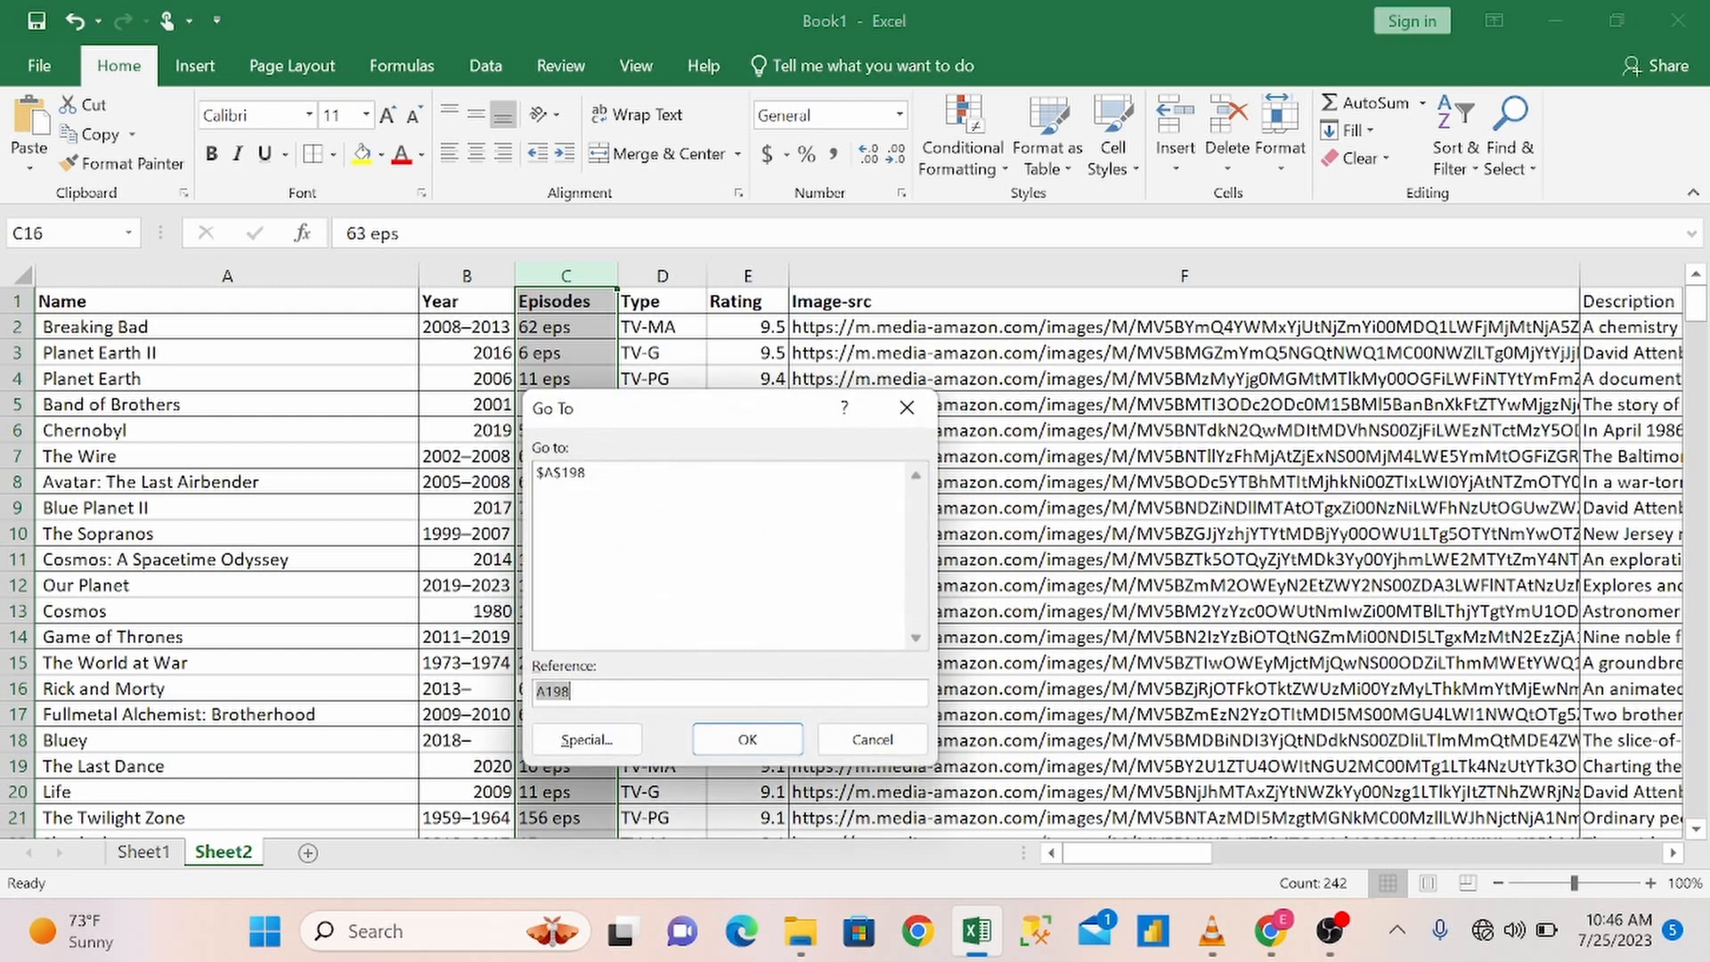
pyautogui.click(586, 740)
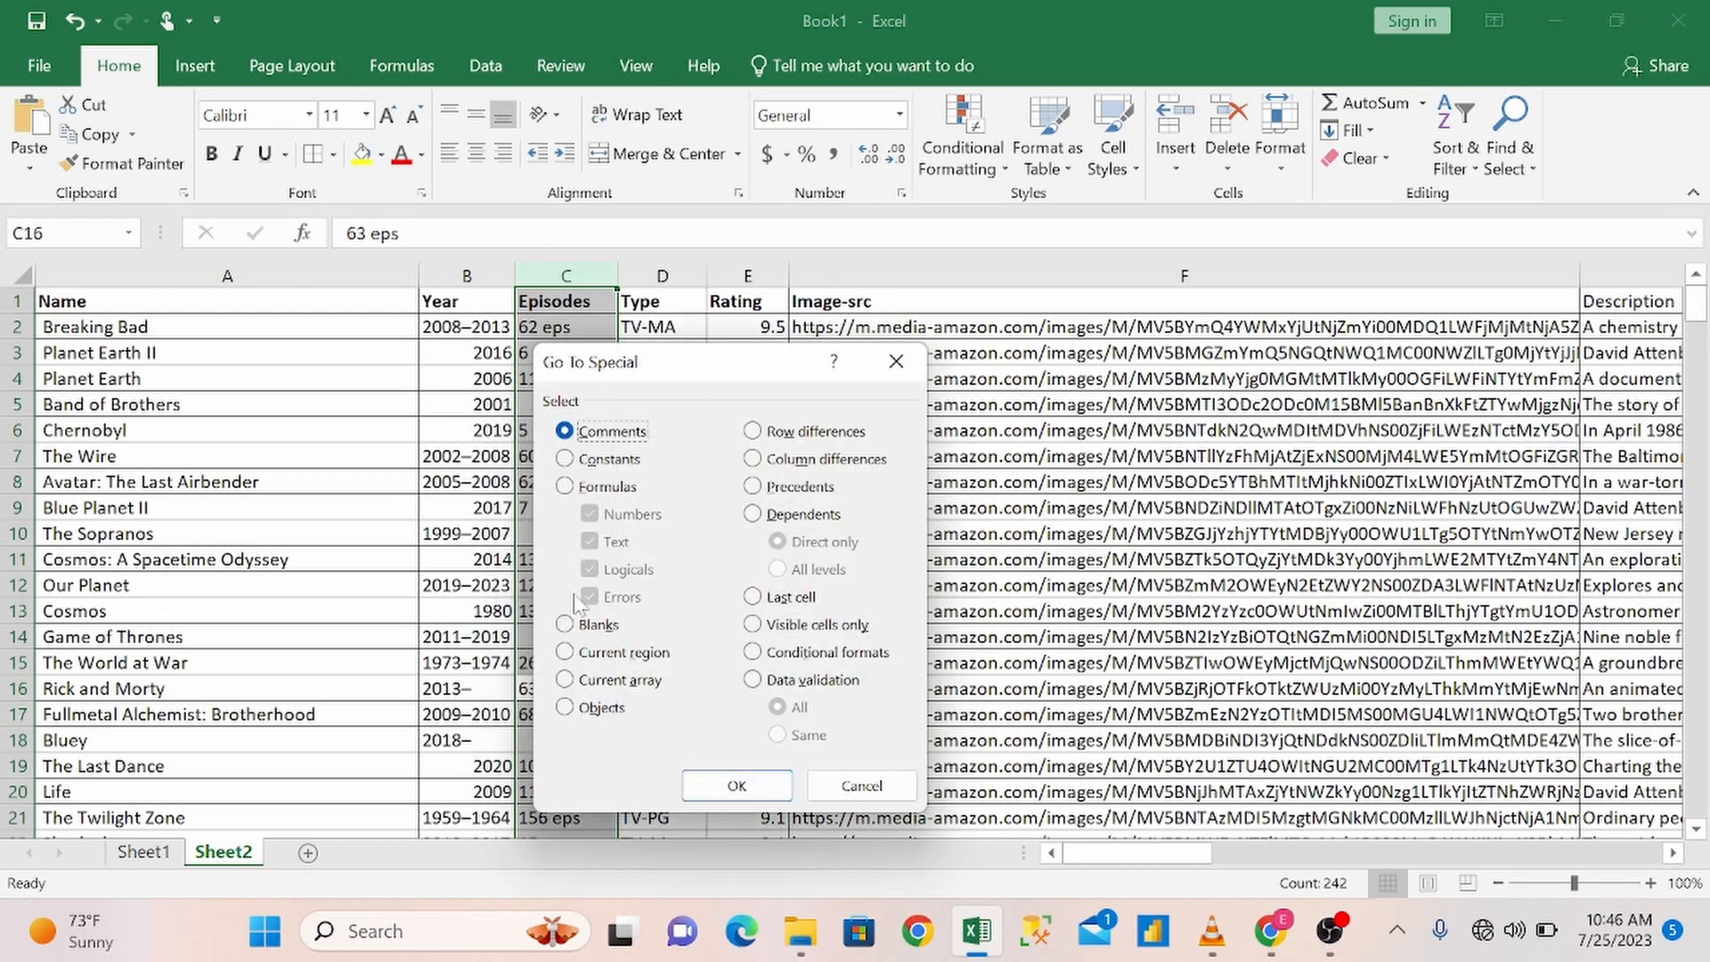
pyautogui.click(565, 623)
pyautogui.click(737, 785)
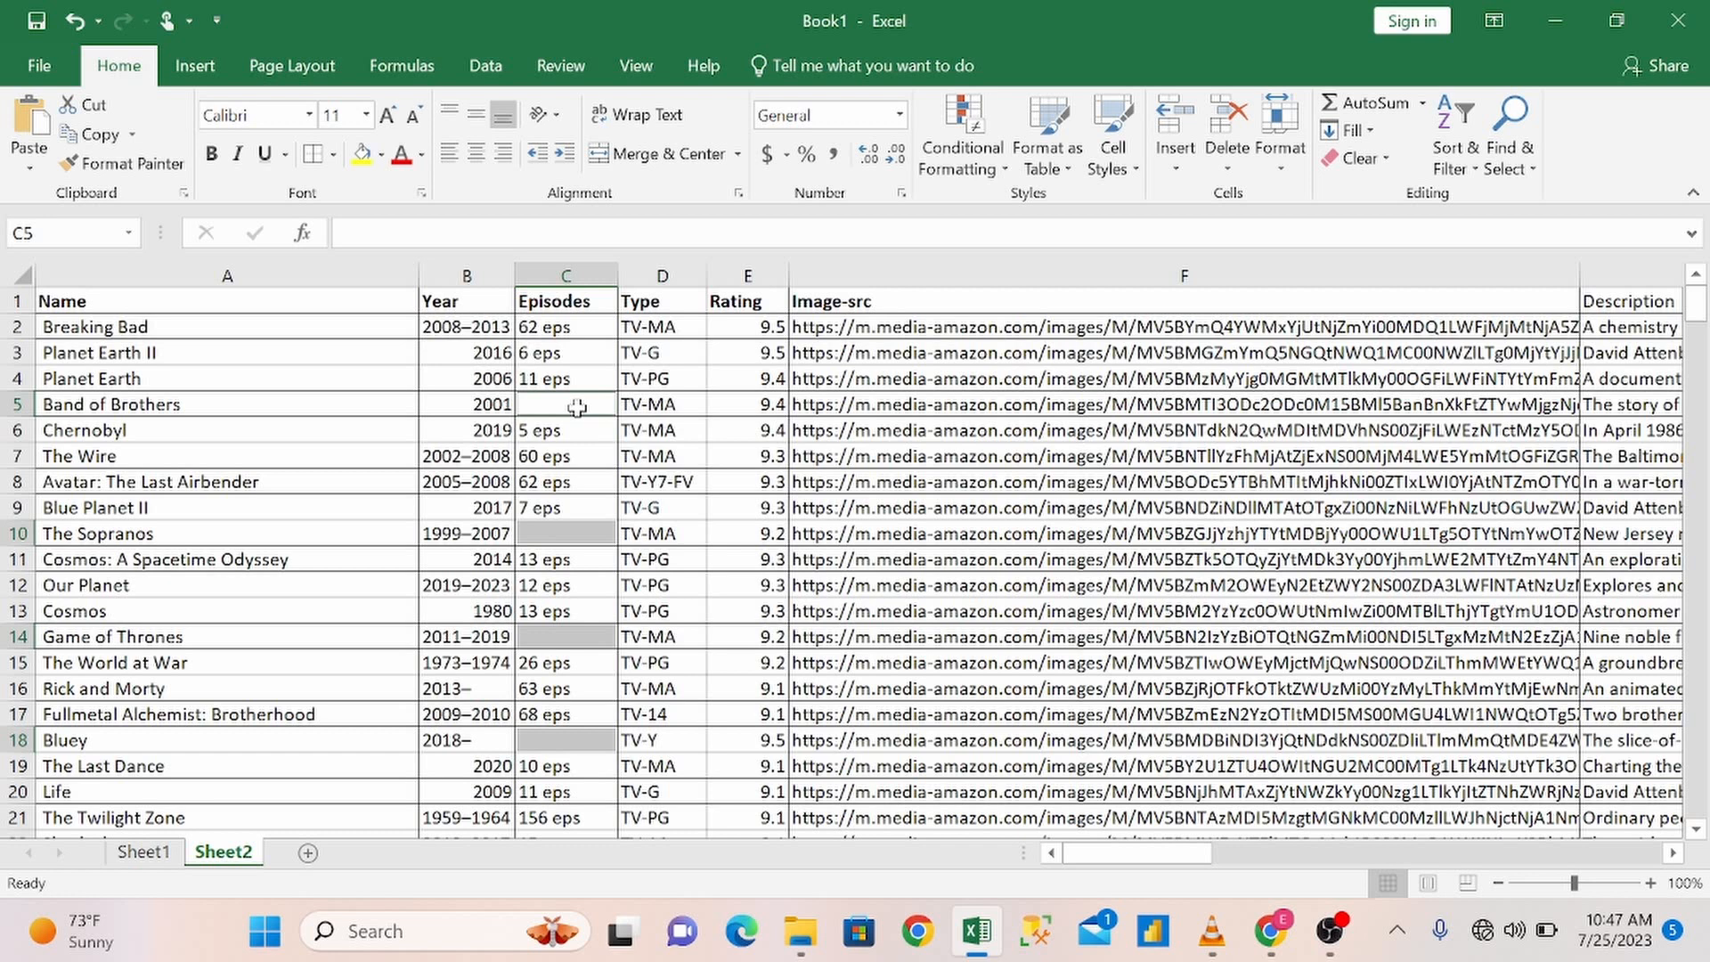
pyautogui.write('N')
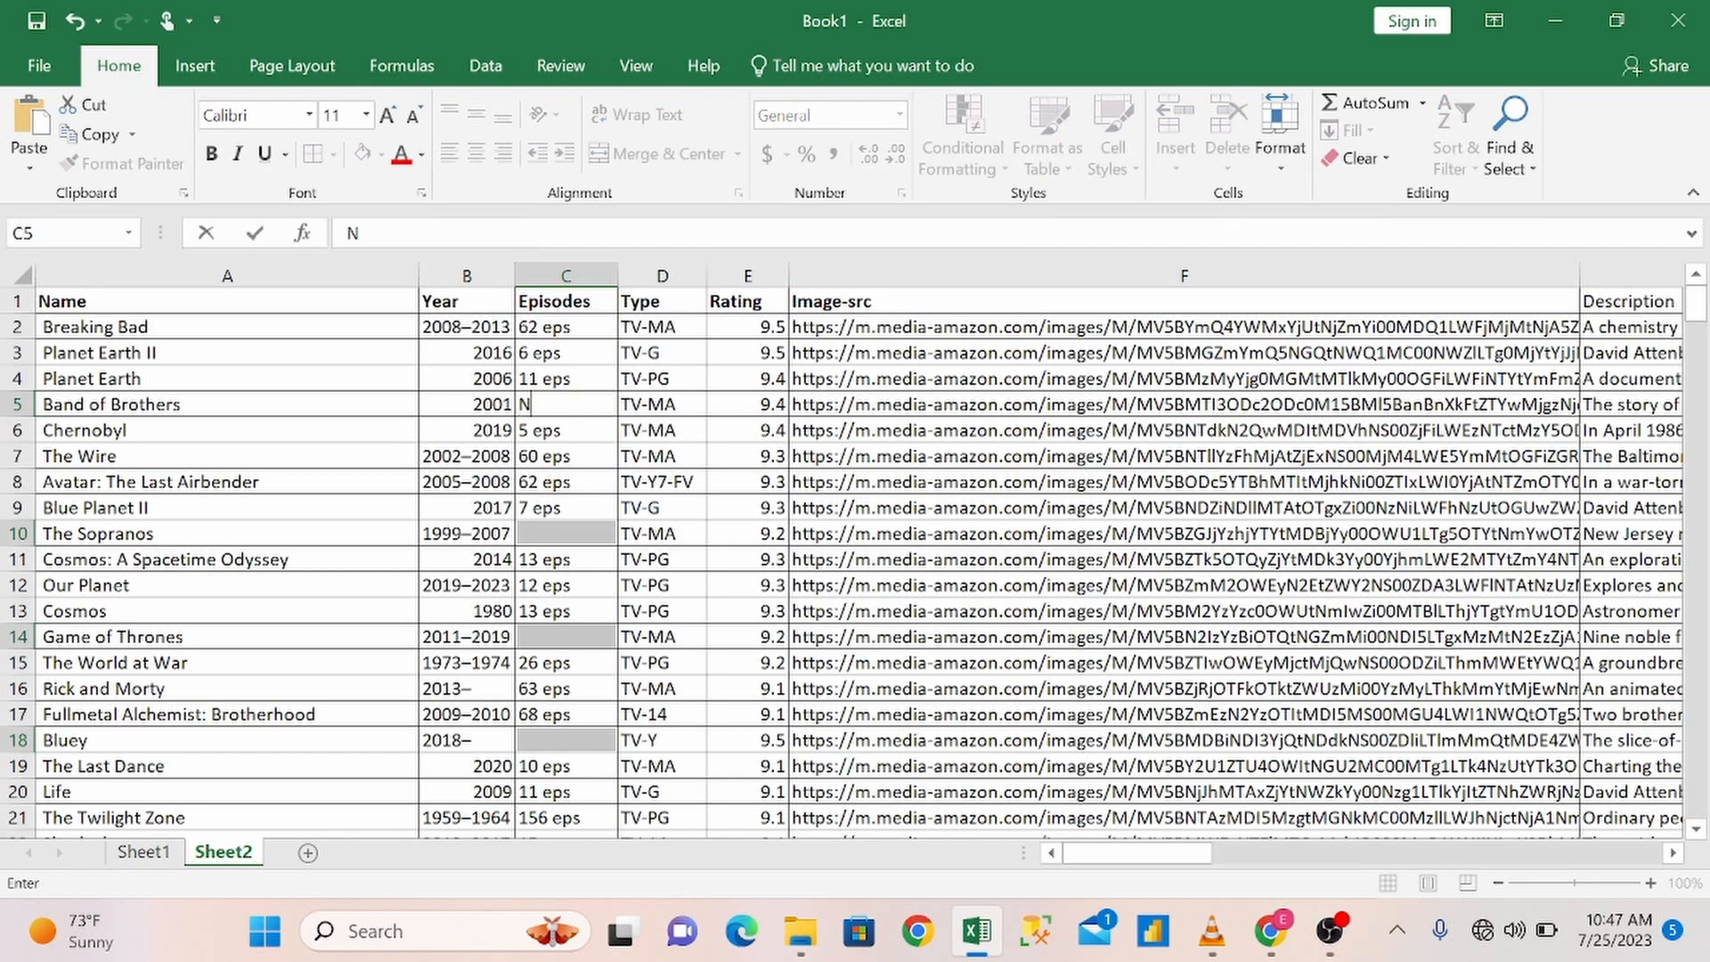
pyautogui.write('/A')
pyautogui.hotkey('ctrl', 'Return')
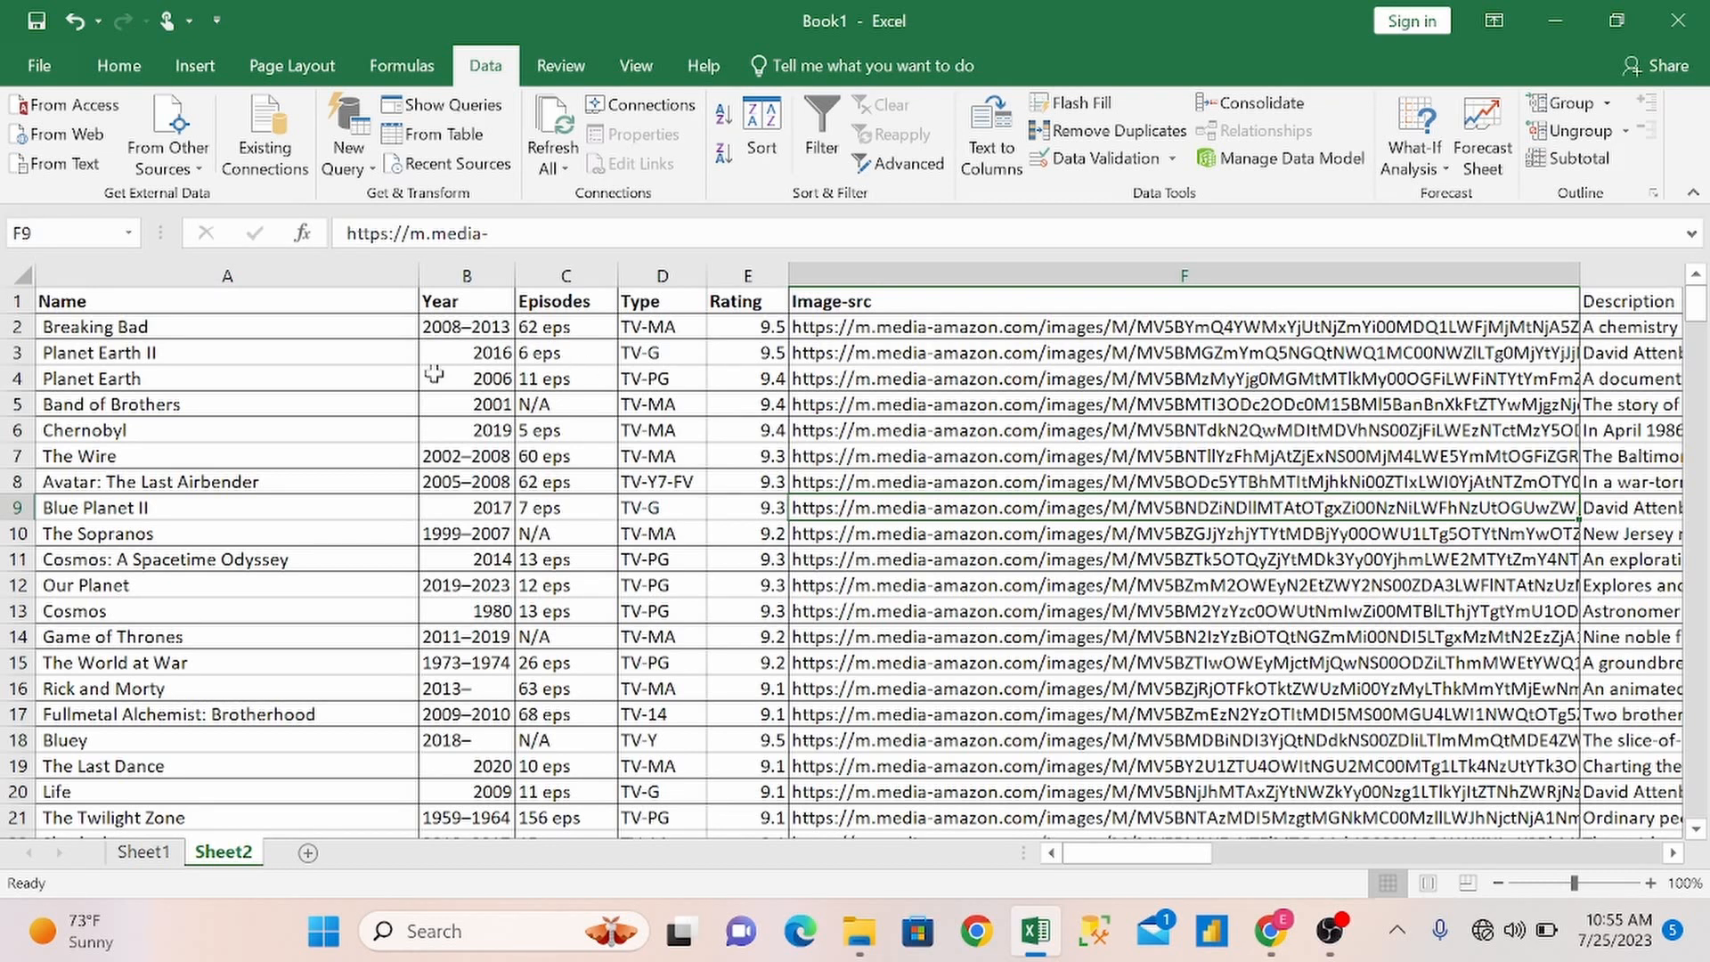
pyautogui.click(337, 400)
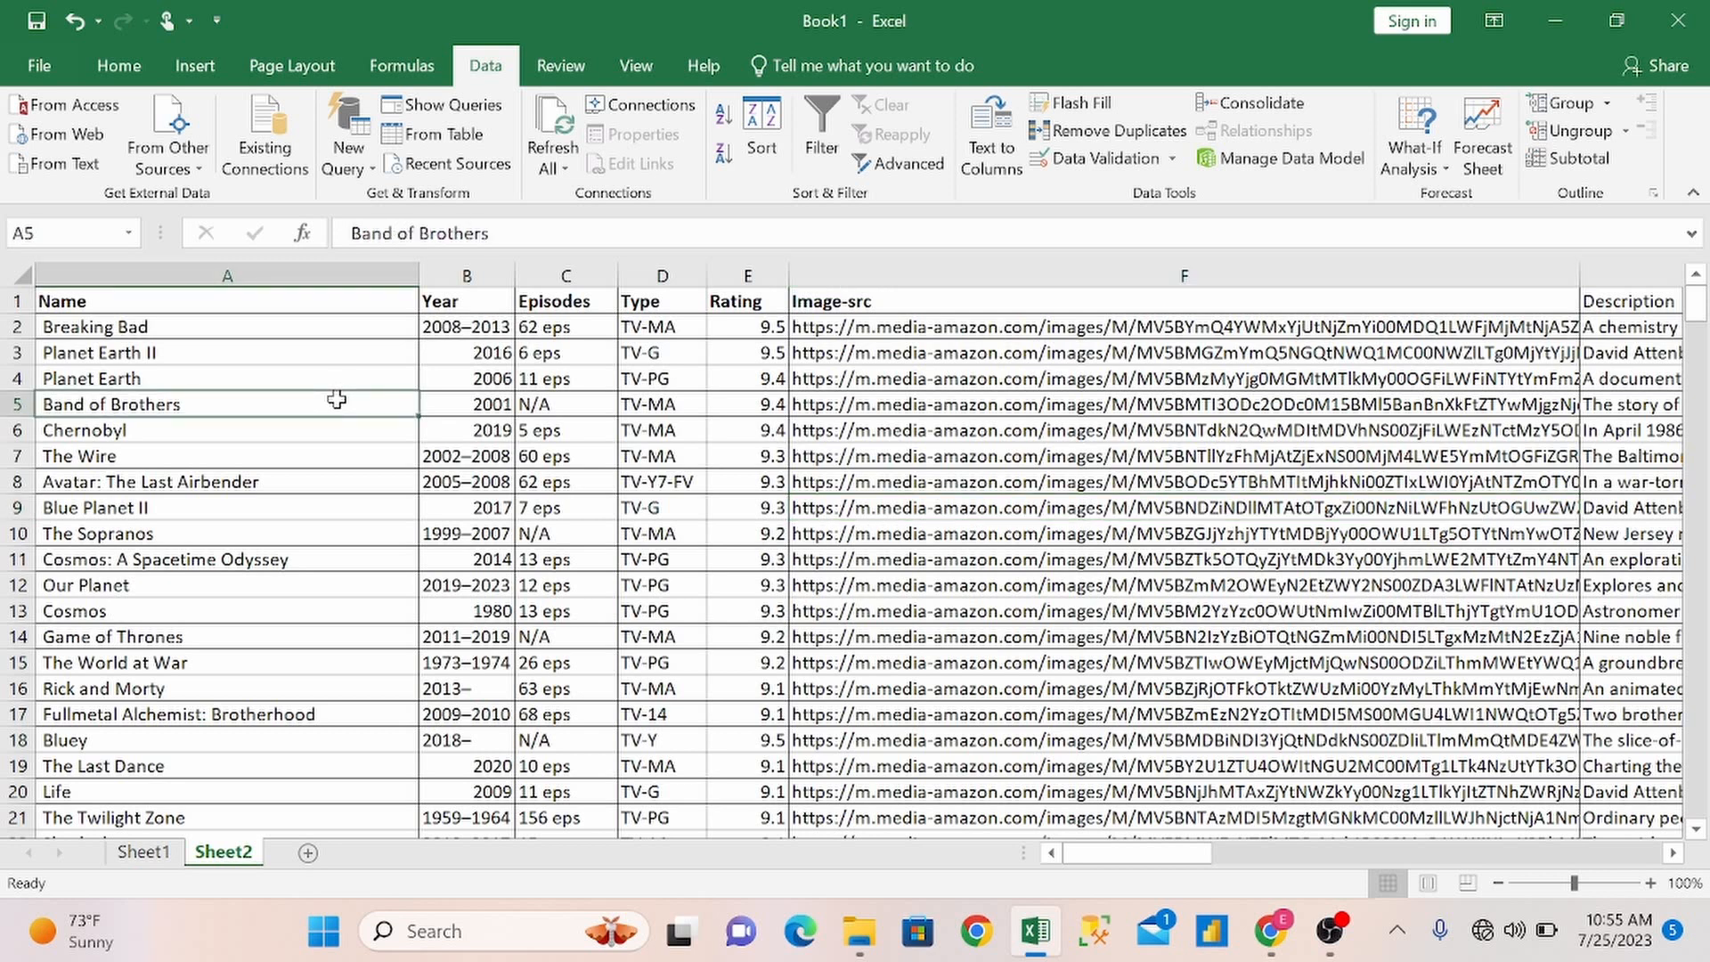
pyautogui.hotkey('ctrl', 'c')
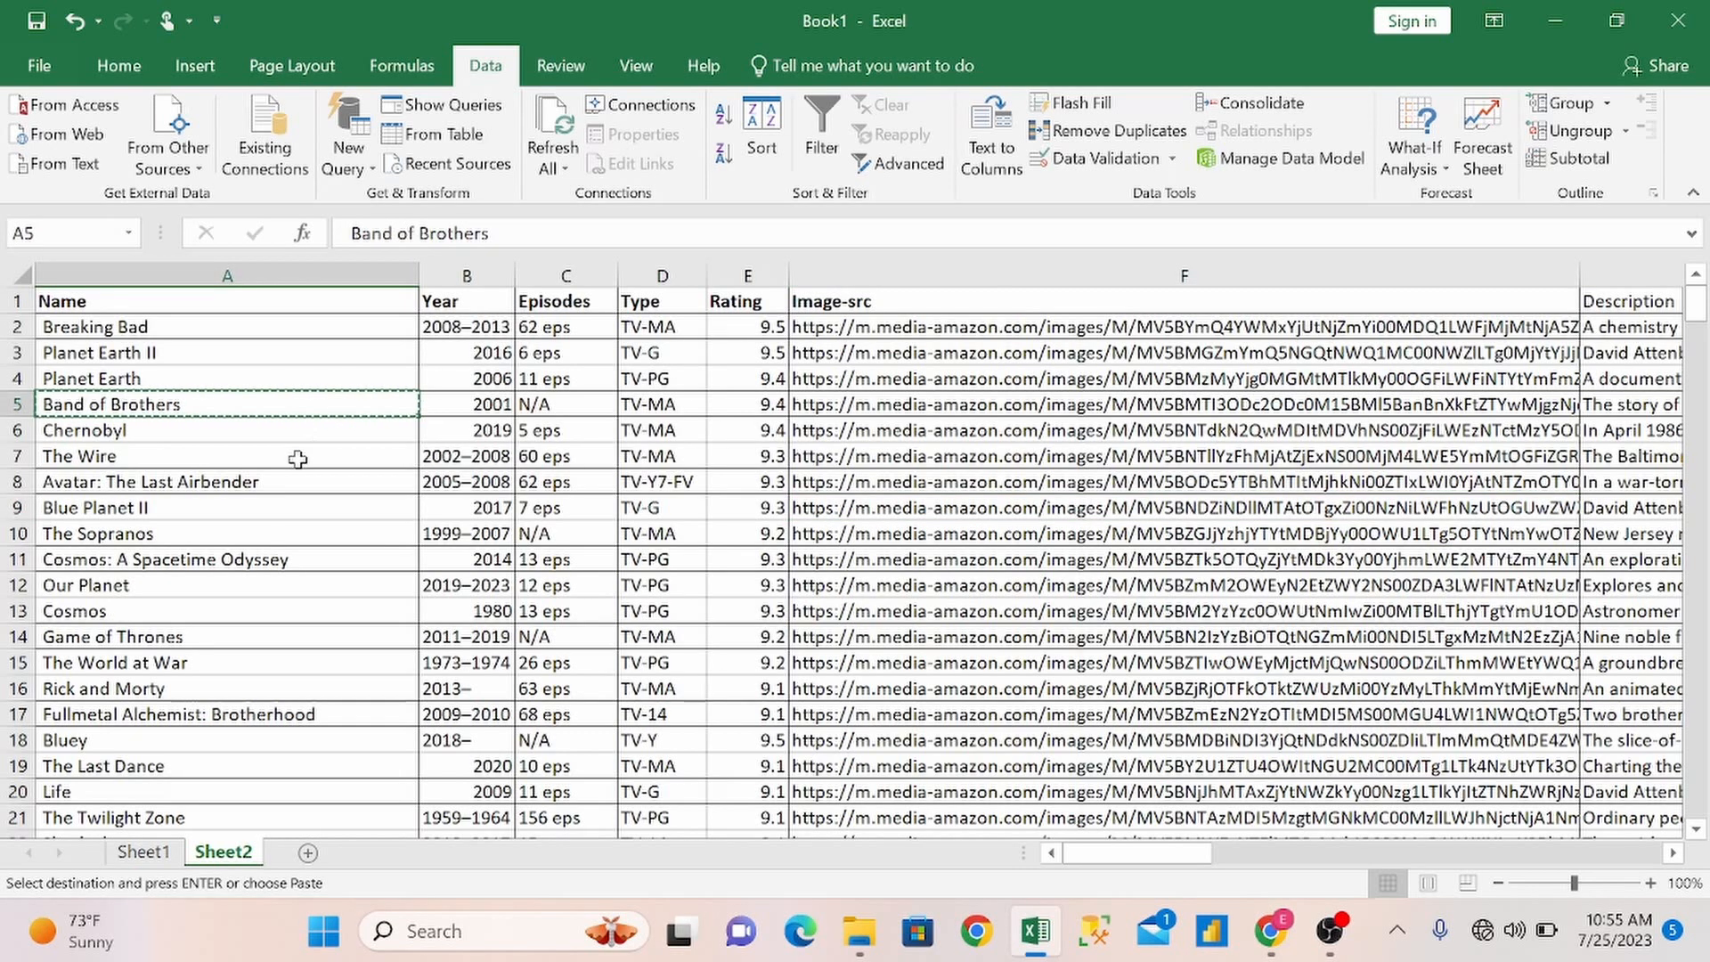
pyautogui.press('Escape')
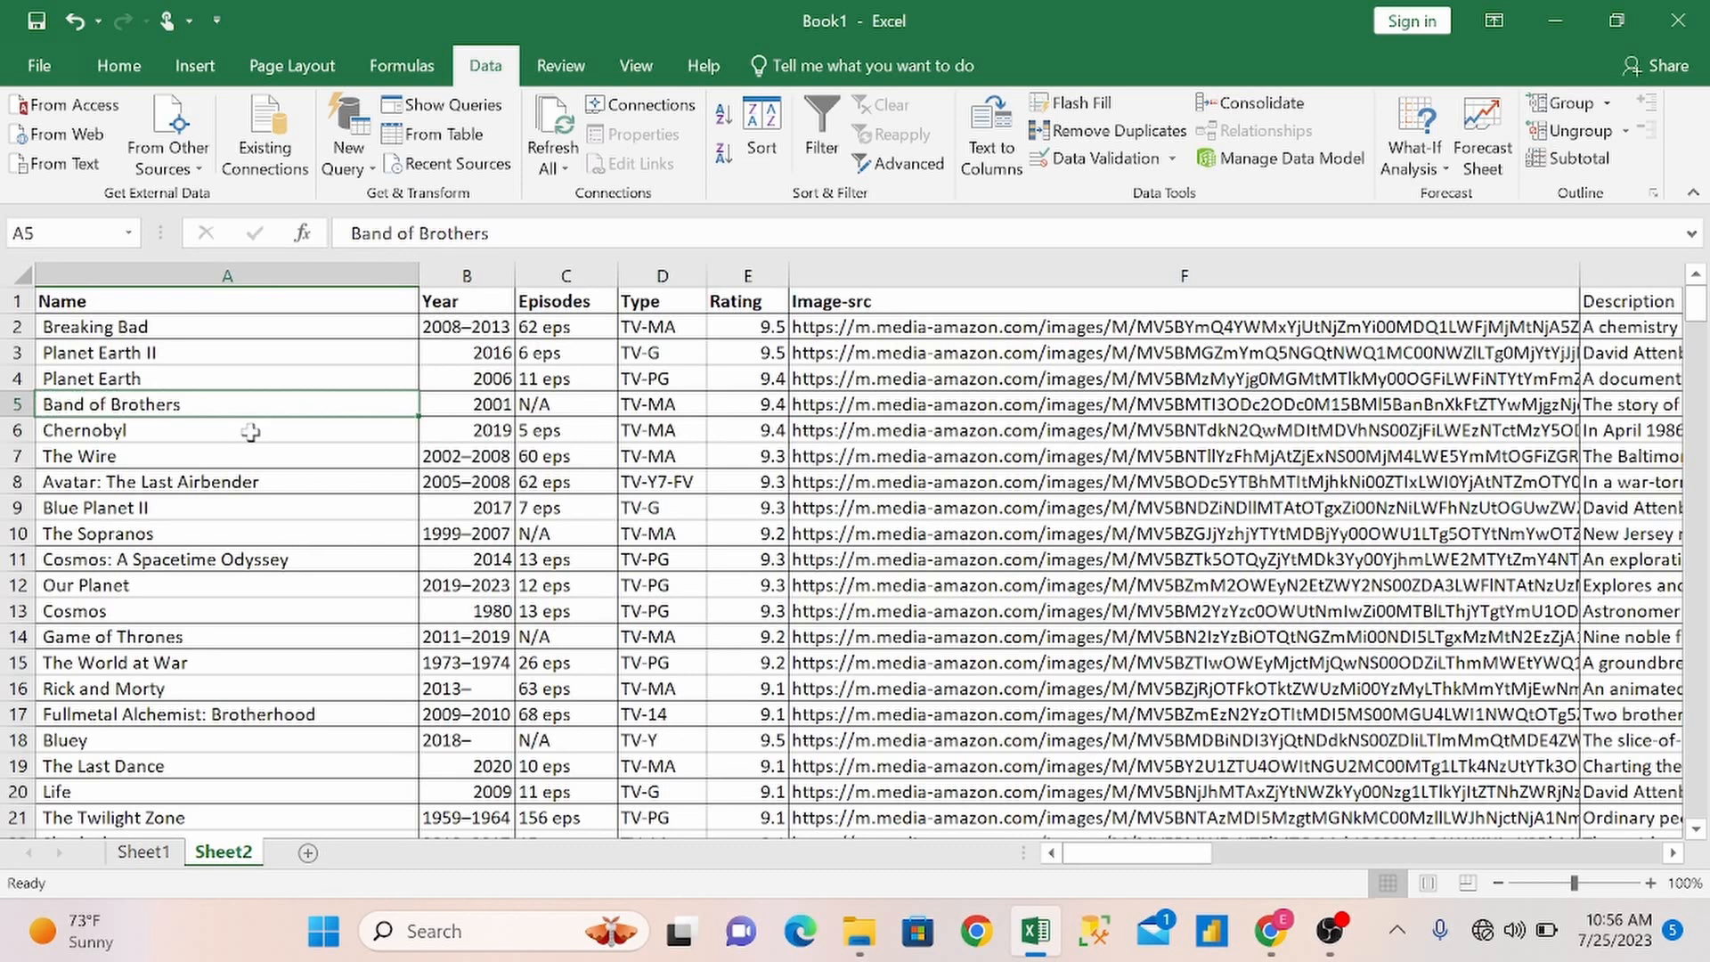
# Step: Insert a blank table row above Chernobyl and copy the Band of Brothers name from A5 into A6
pyautogui.click(232, 432)
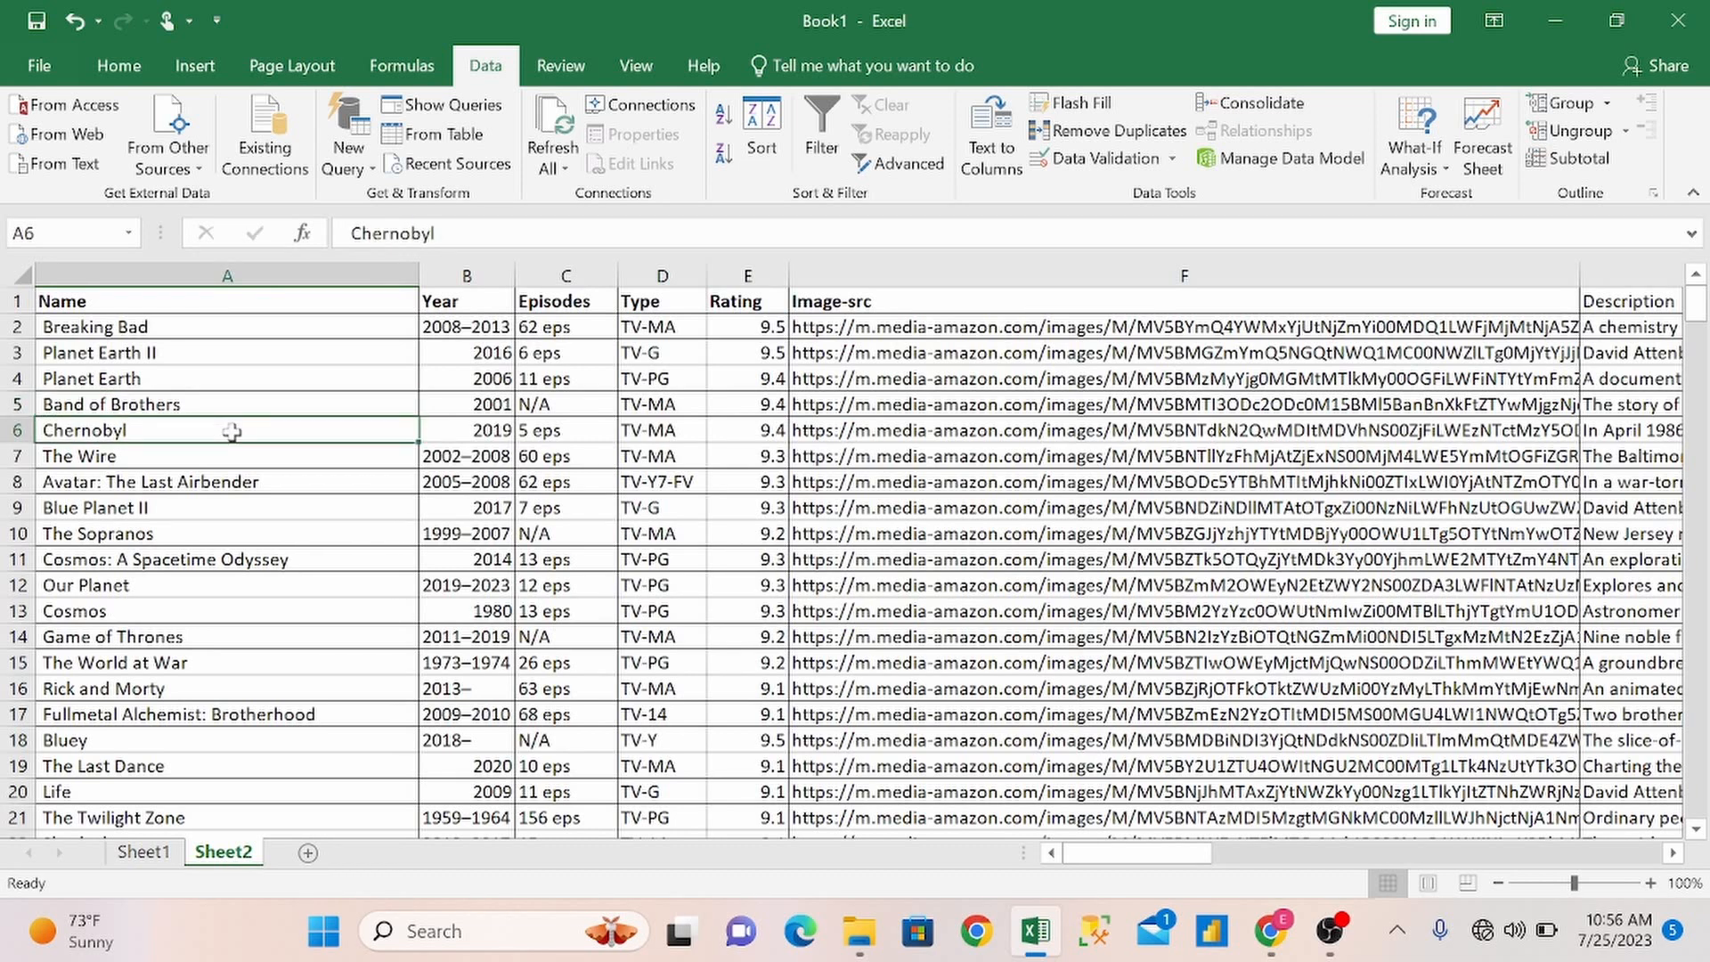
pyautogui.hotkey('ctrl', 'shift', 'Right')
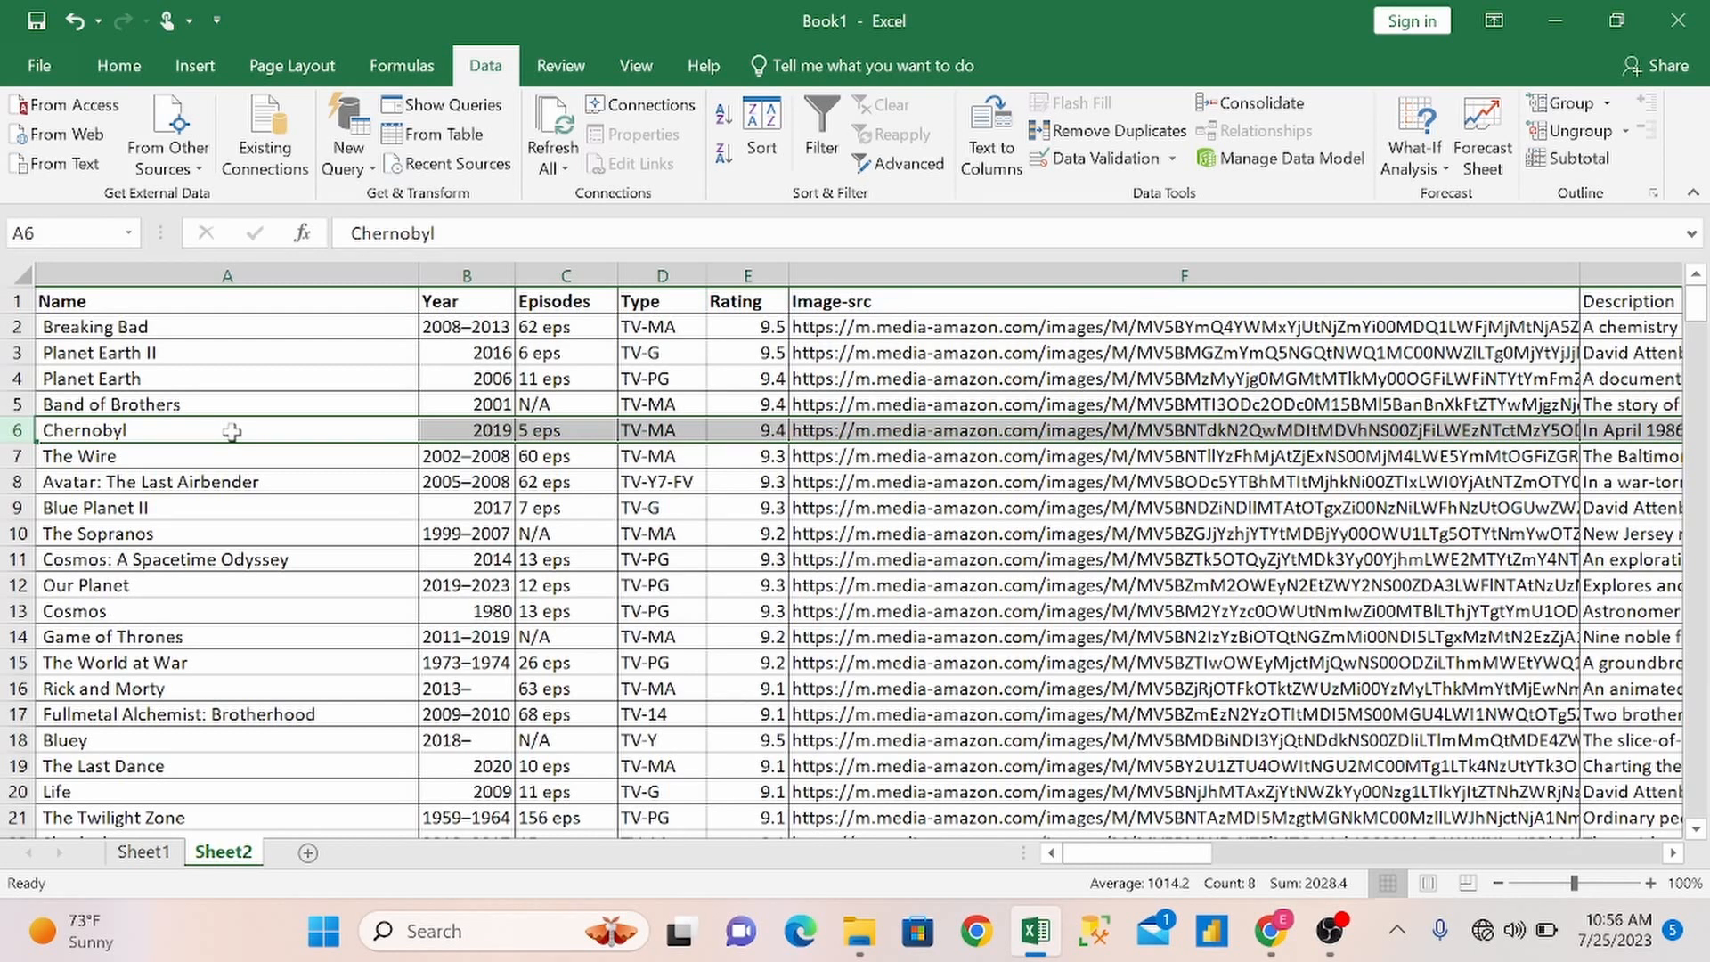
pyautogui.hotkey('ctrl', 'shift', '+')
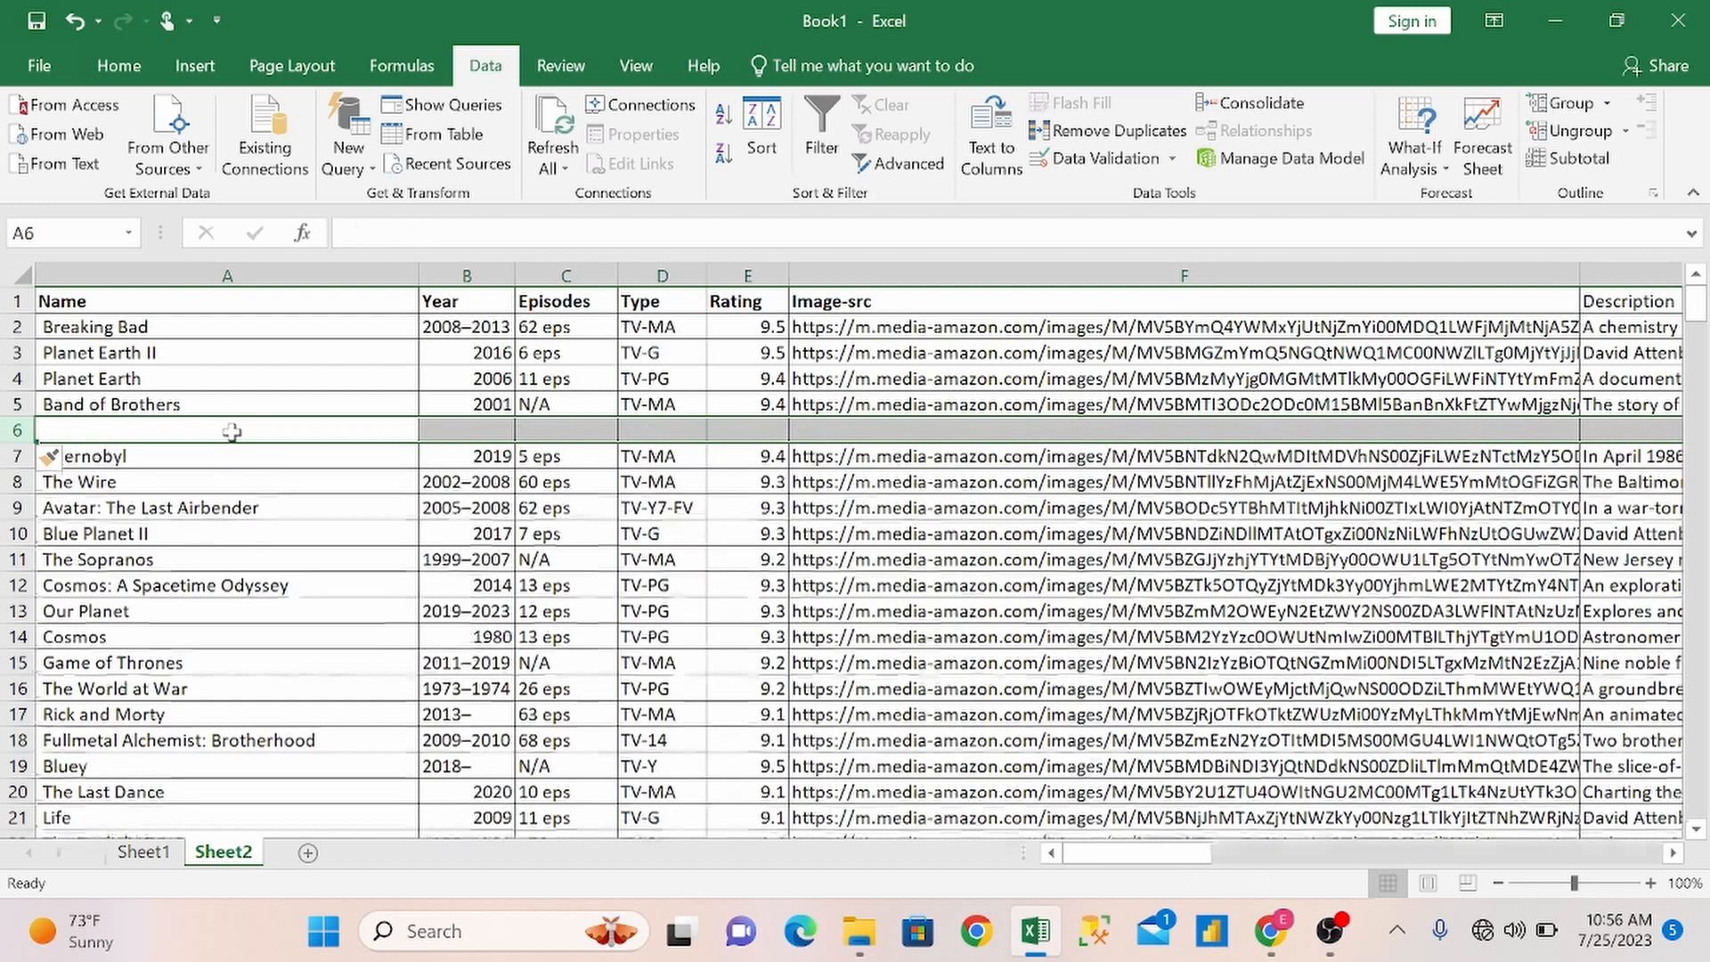
pyautogui.click(187, 406)
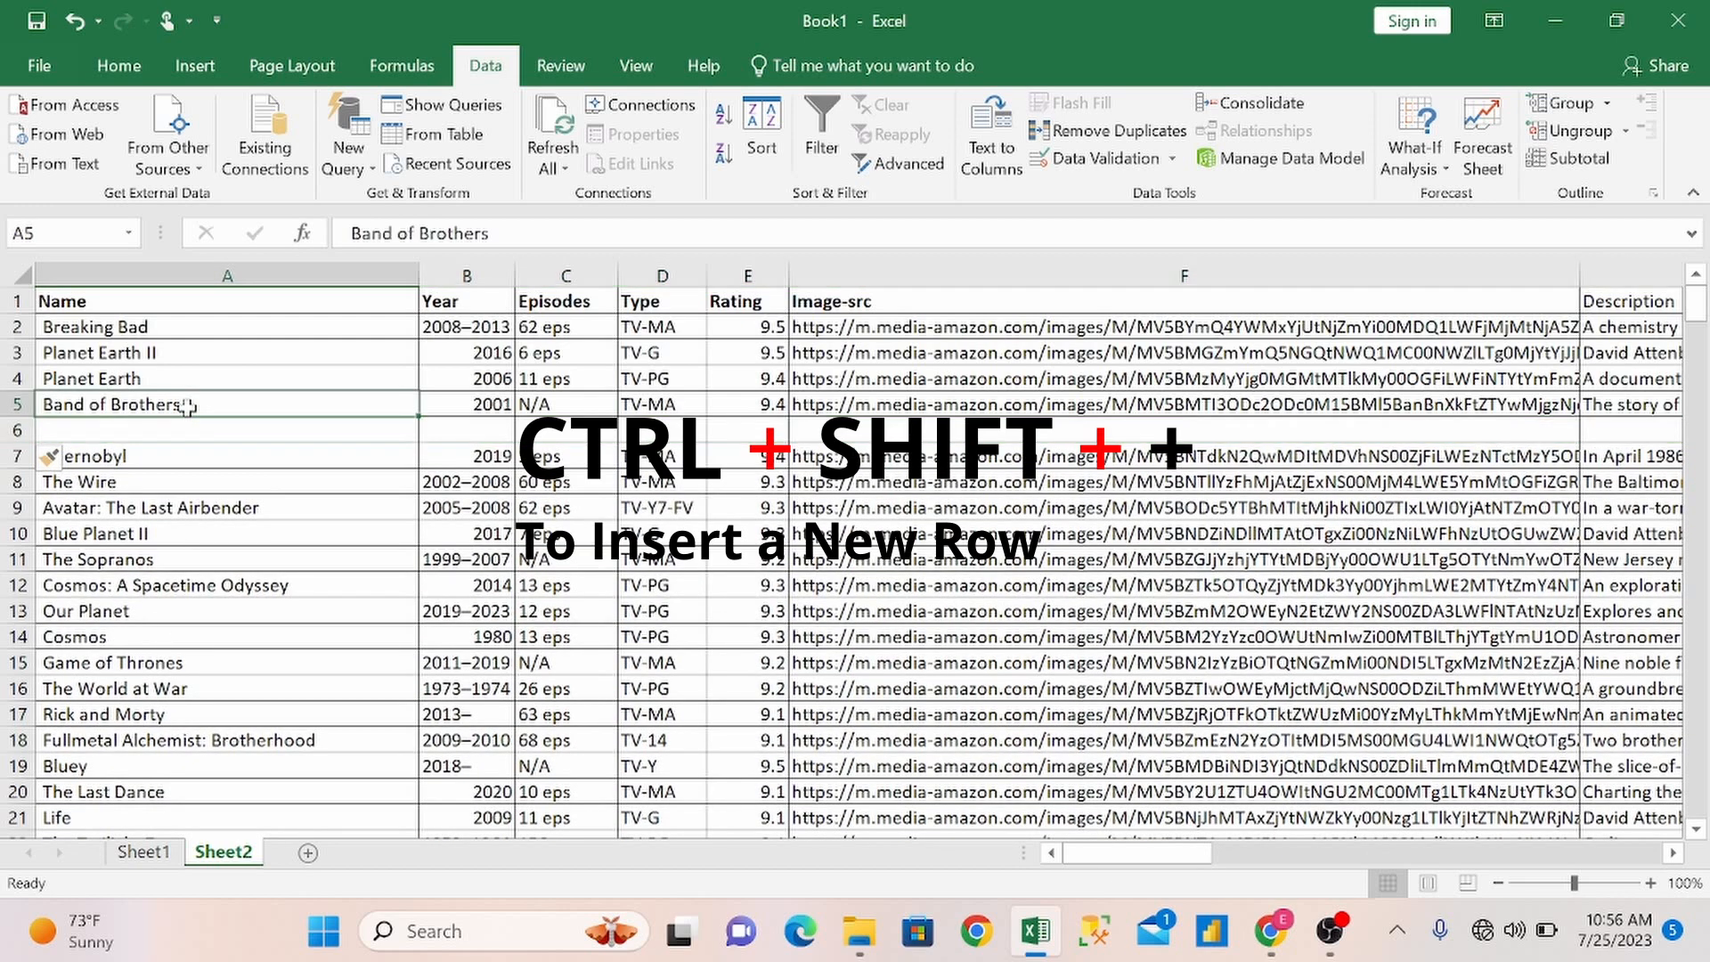
pyautogui.hotkey('ctrl', 'c')
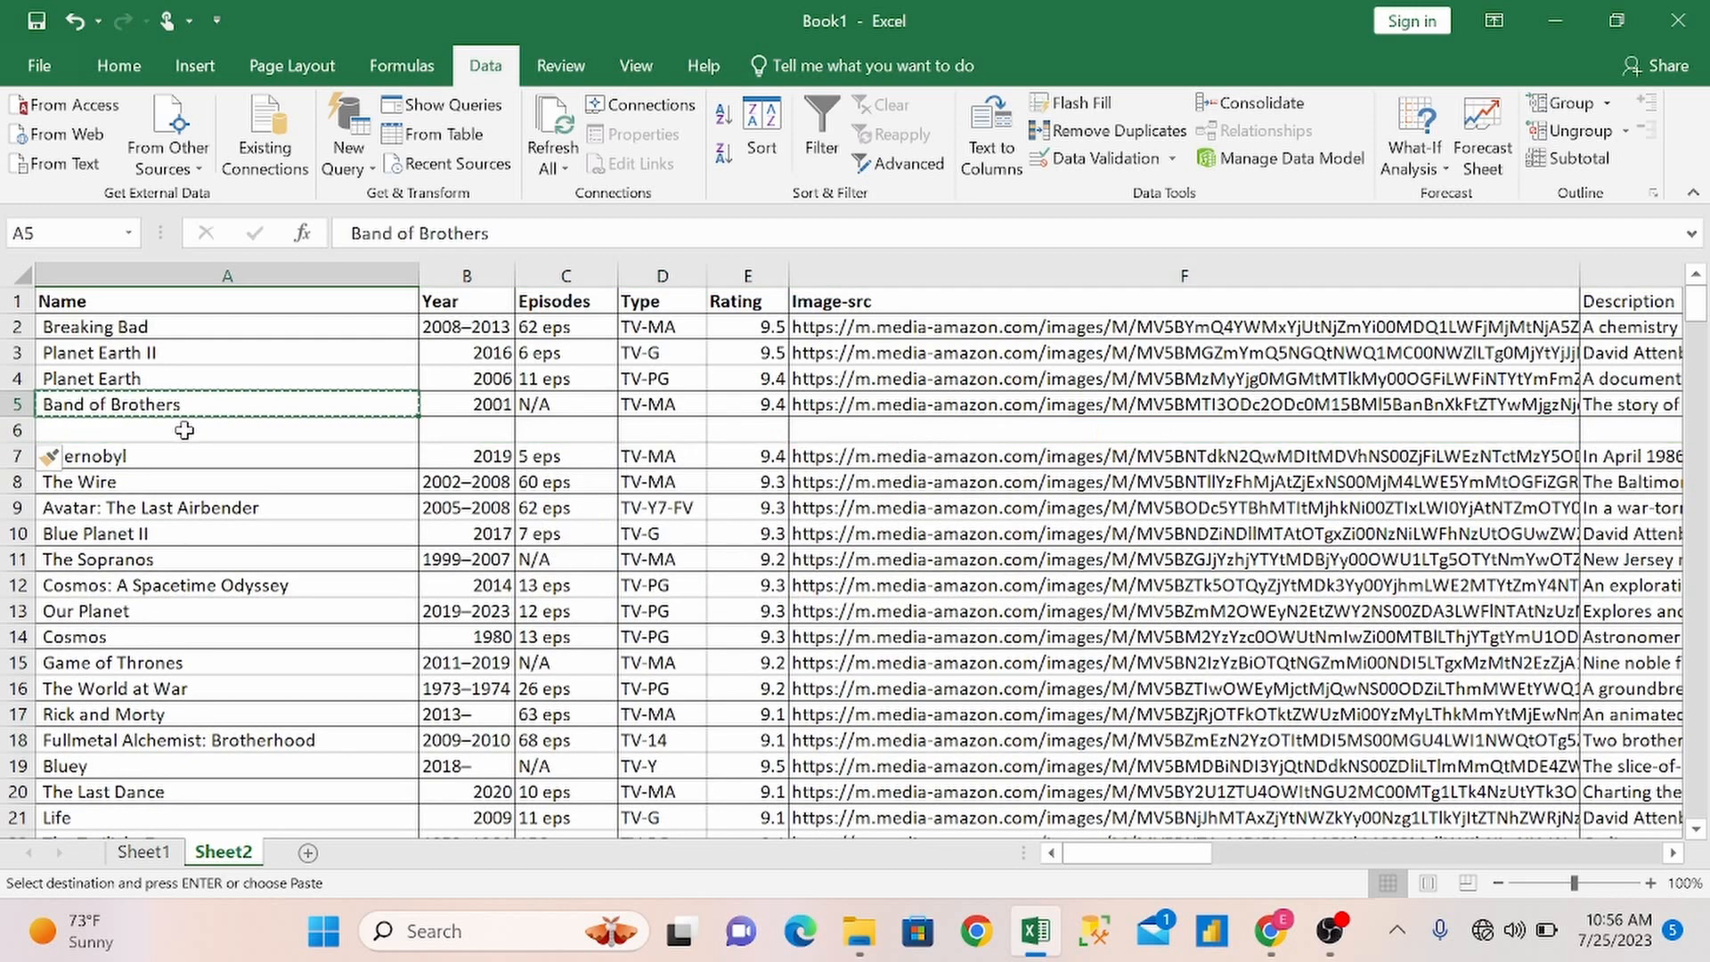
pyautogui.click(184, 428)
pyautogui.hotkey('ctrl', 'v')
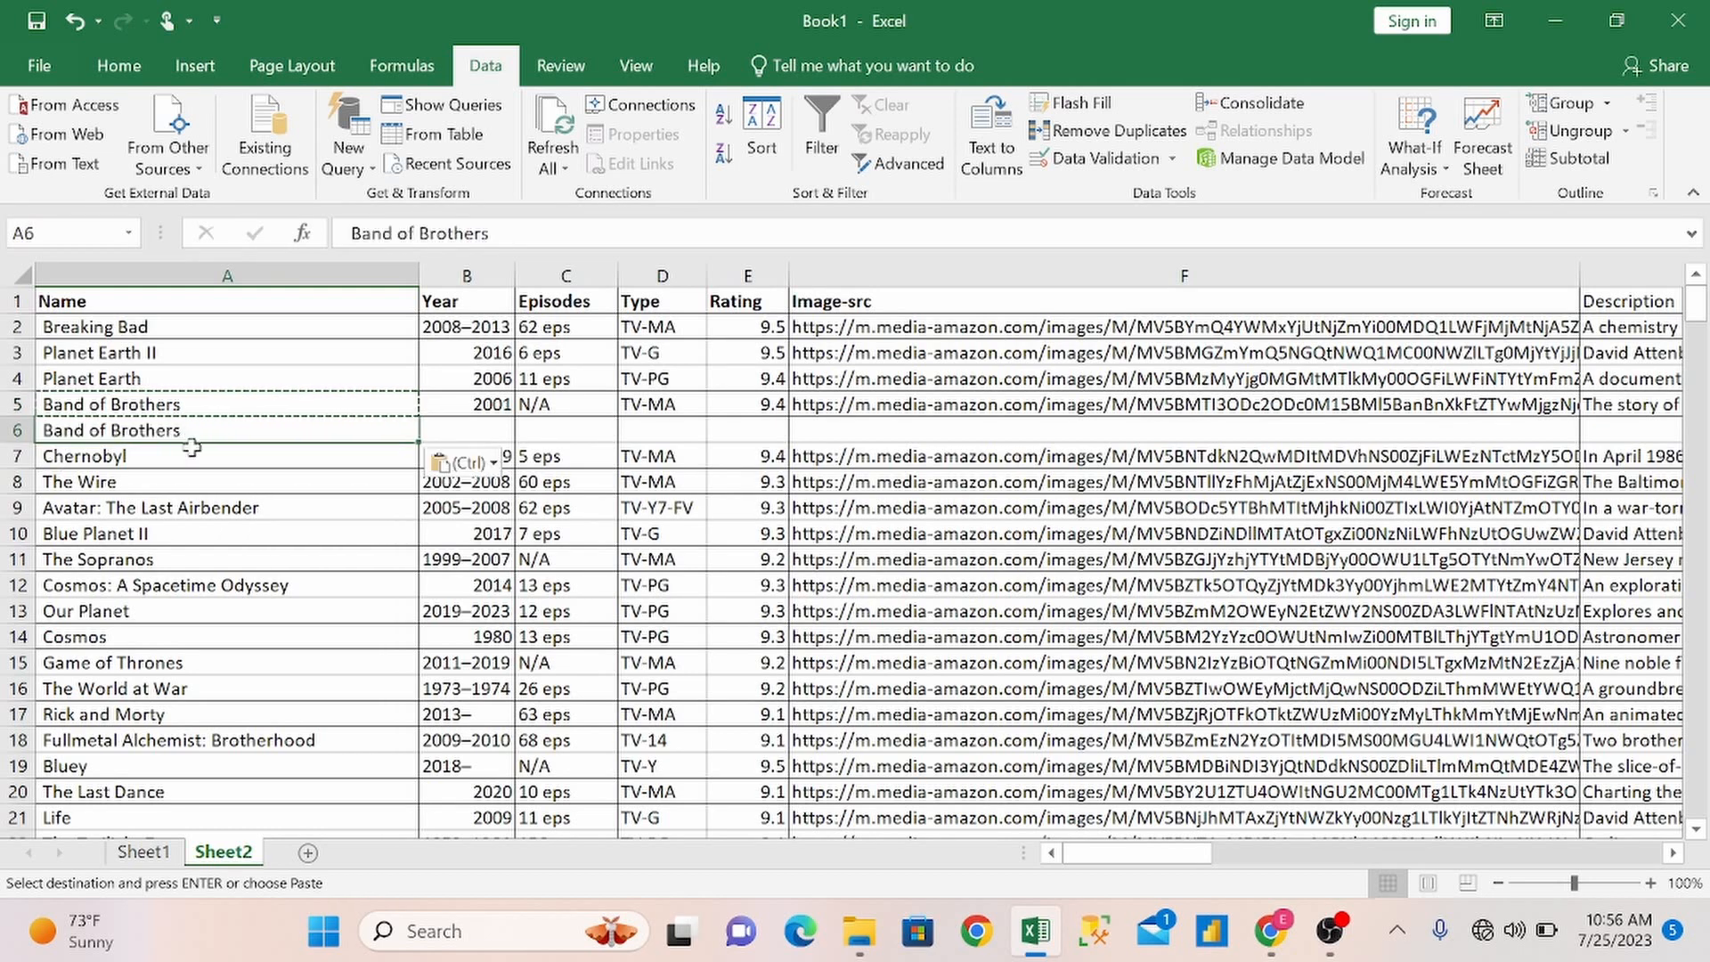
pyautogui.press('Escape')
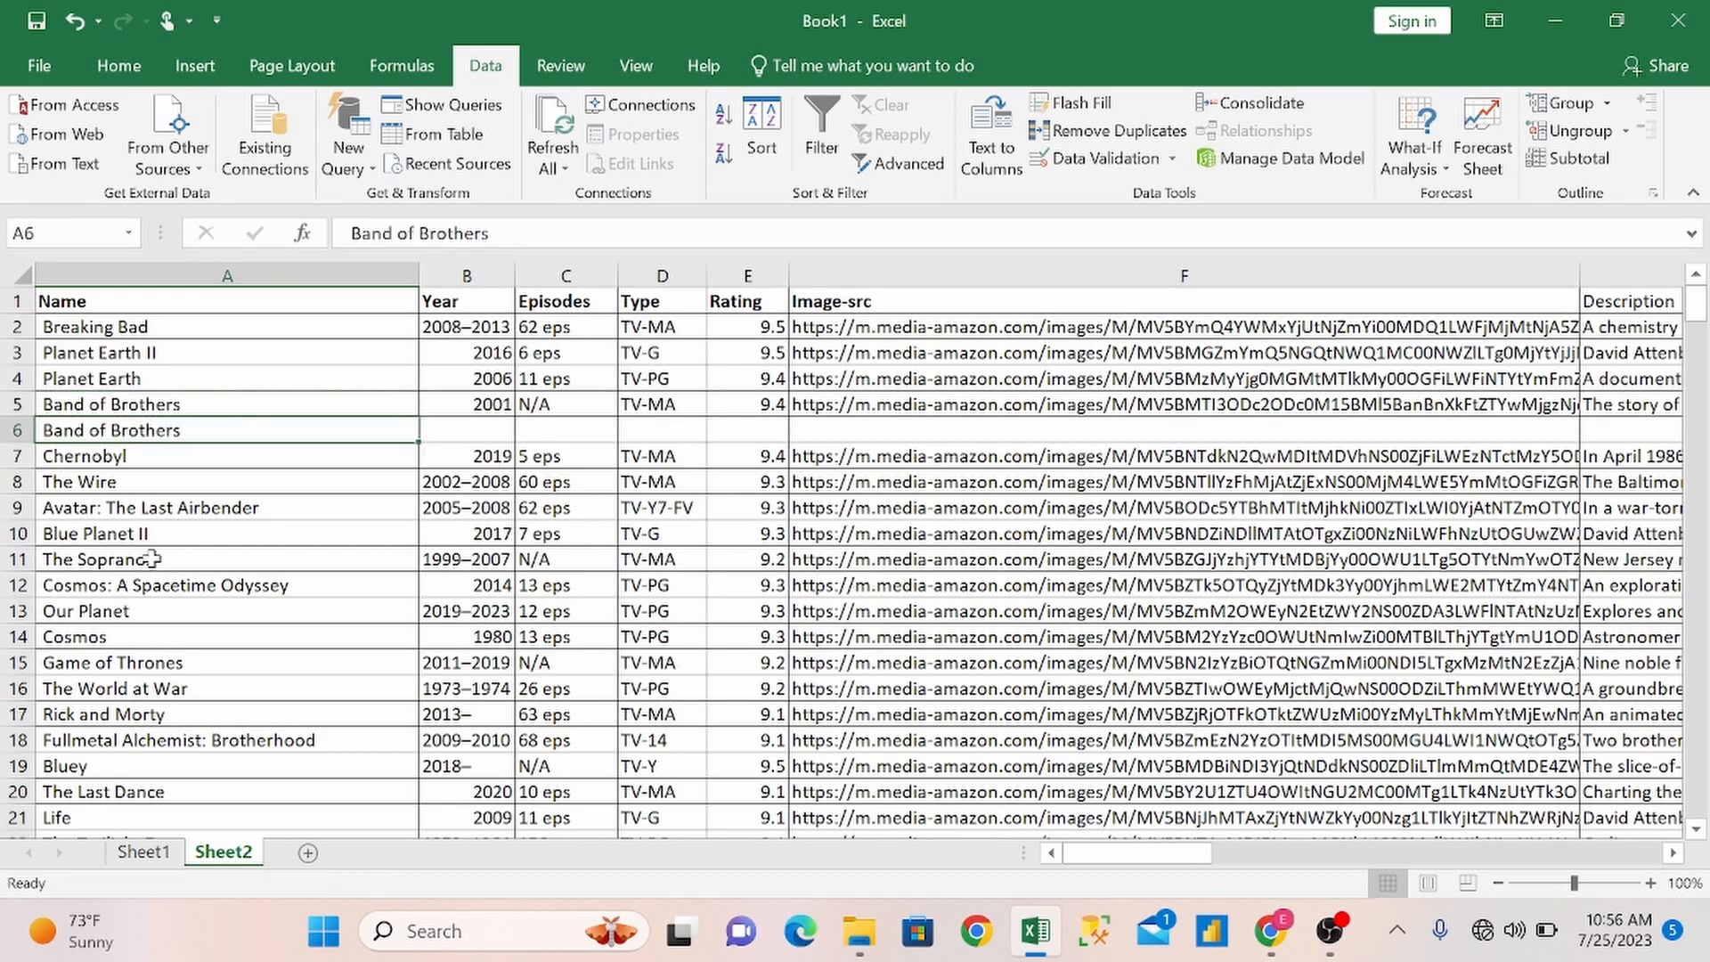
# Step: Insert a blank table row above Avatar: The Last Airbender and copy that show's name into A9
pyautogui.click(93, 512)
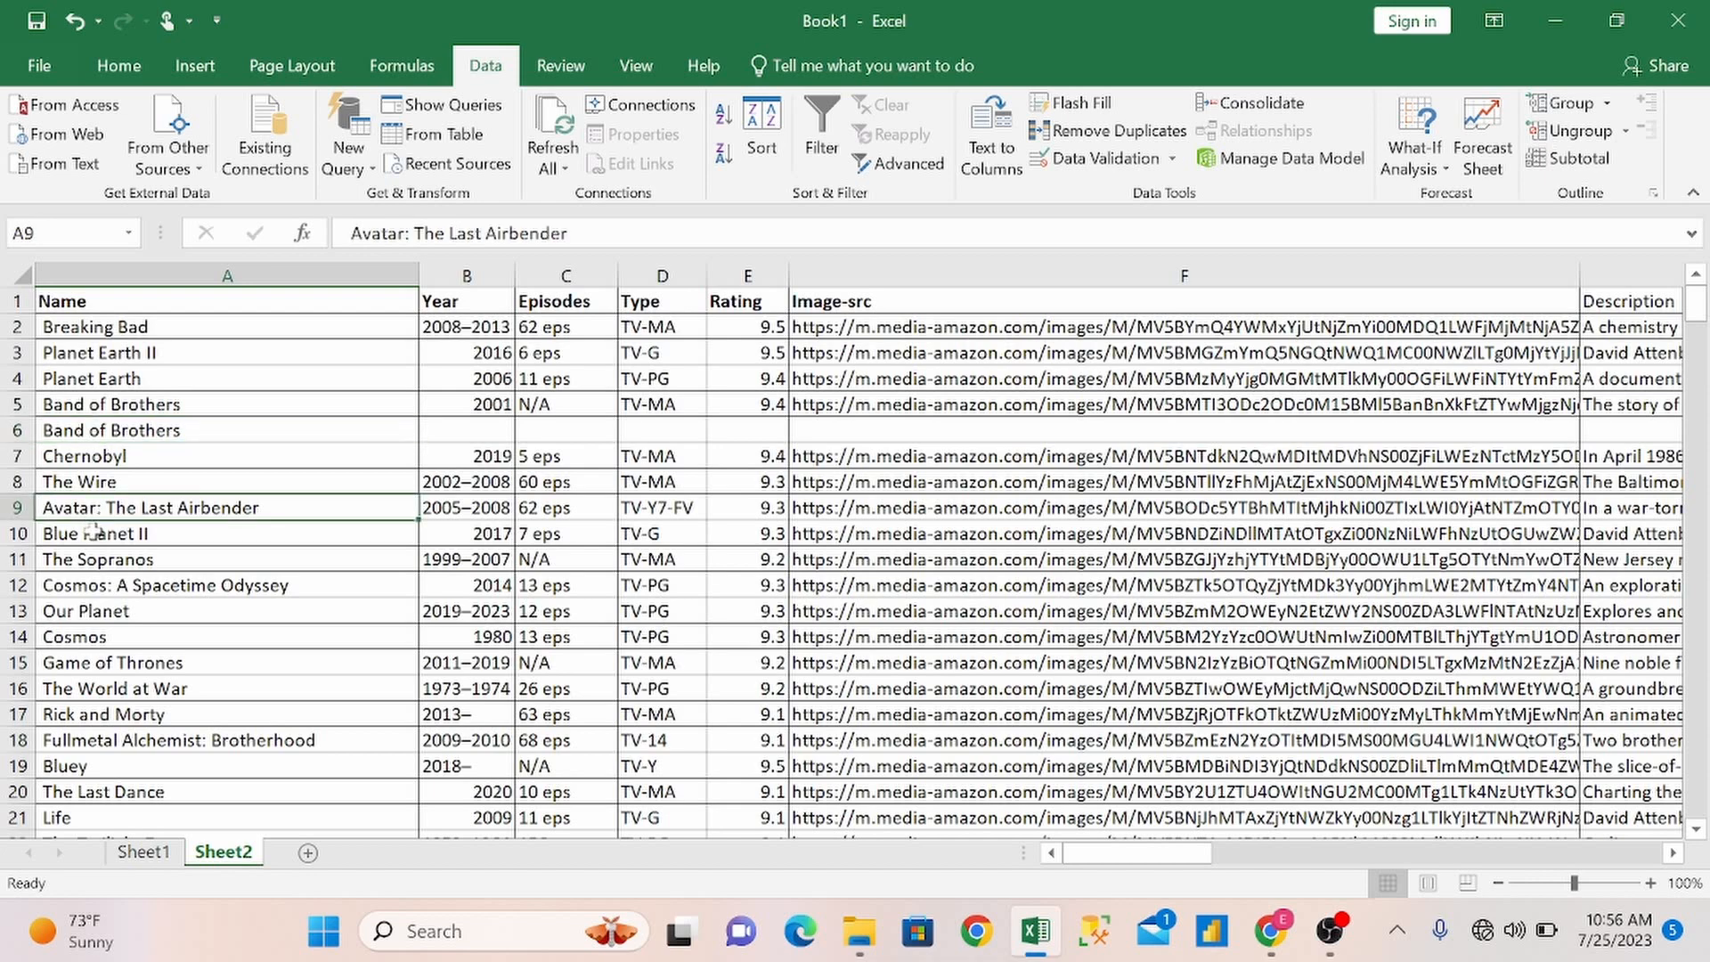
pyautogui.hotkey('ctrl', 'shift', 'Right')
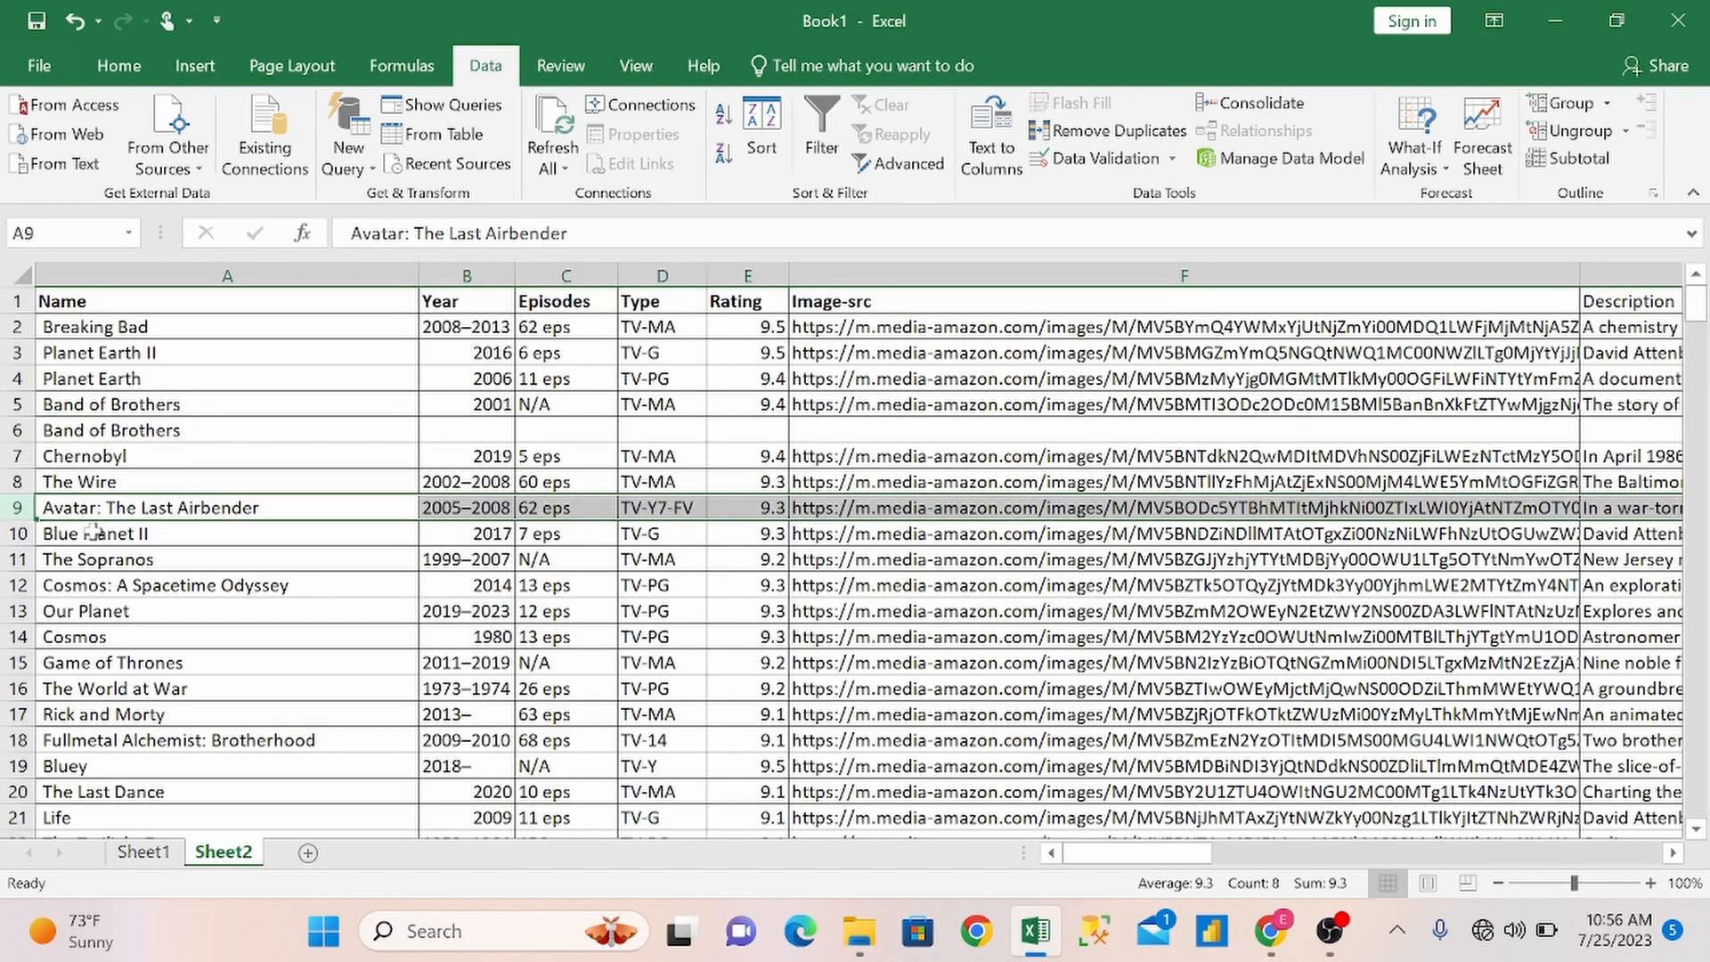
pyautogui.hotkey('ctrl', 'shift', '=')
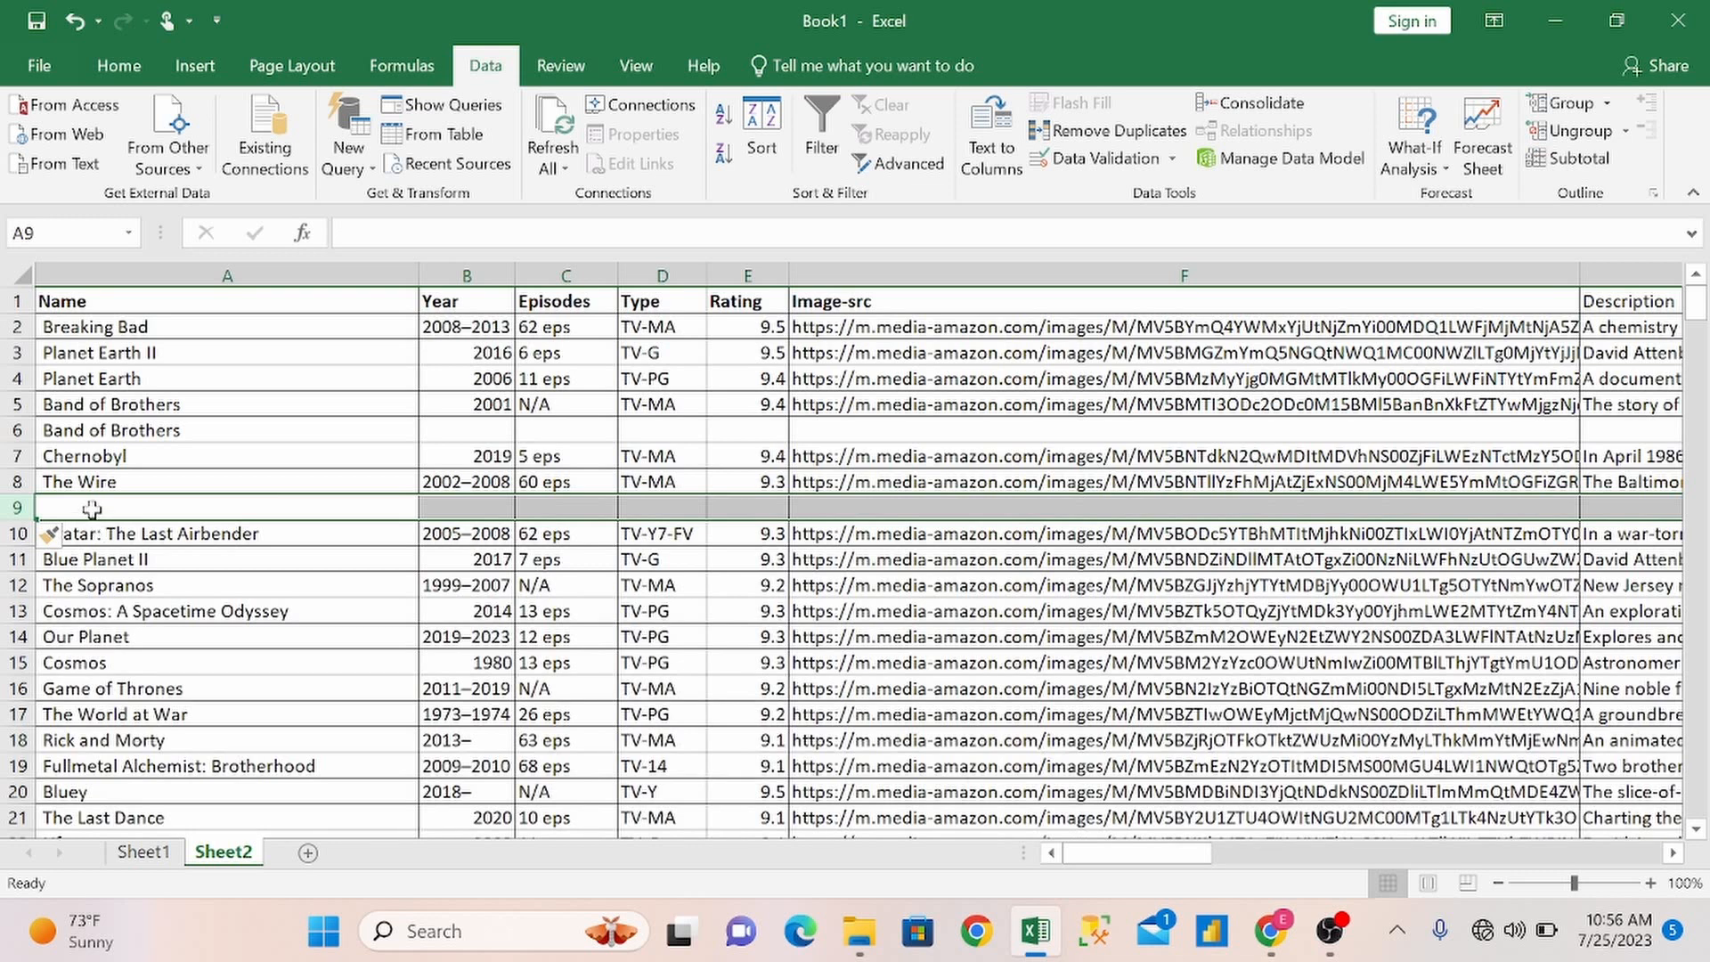
pyautogui.doubleClick(93, 511)
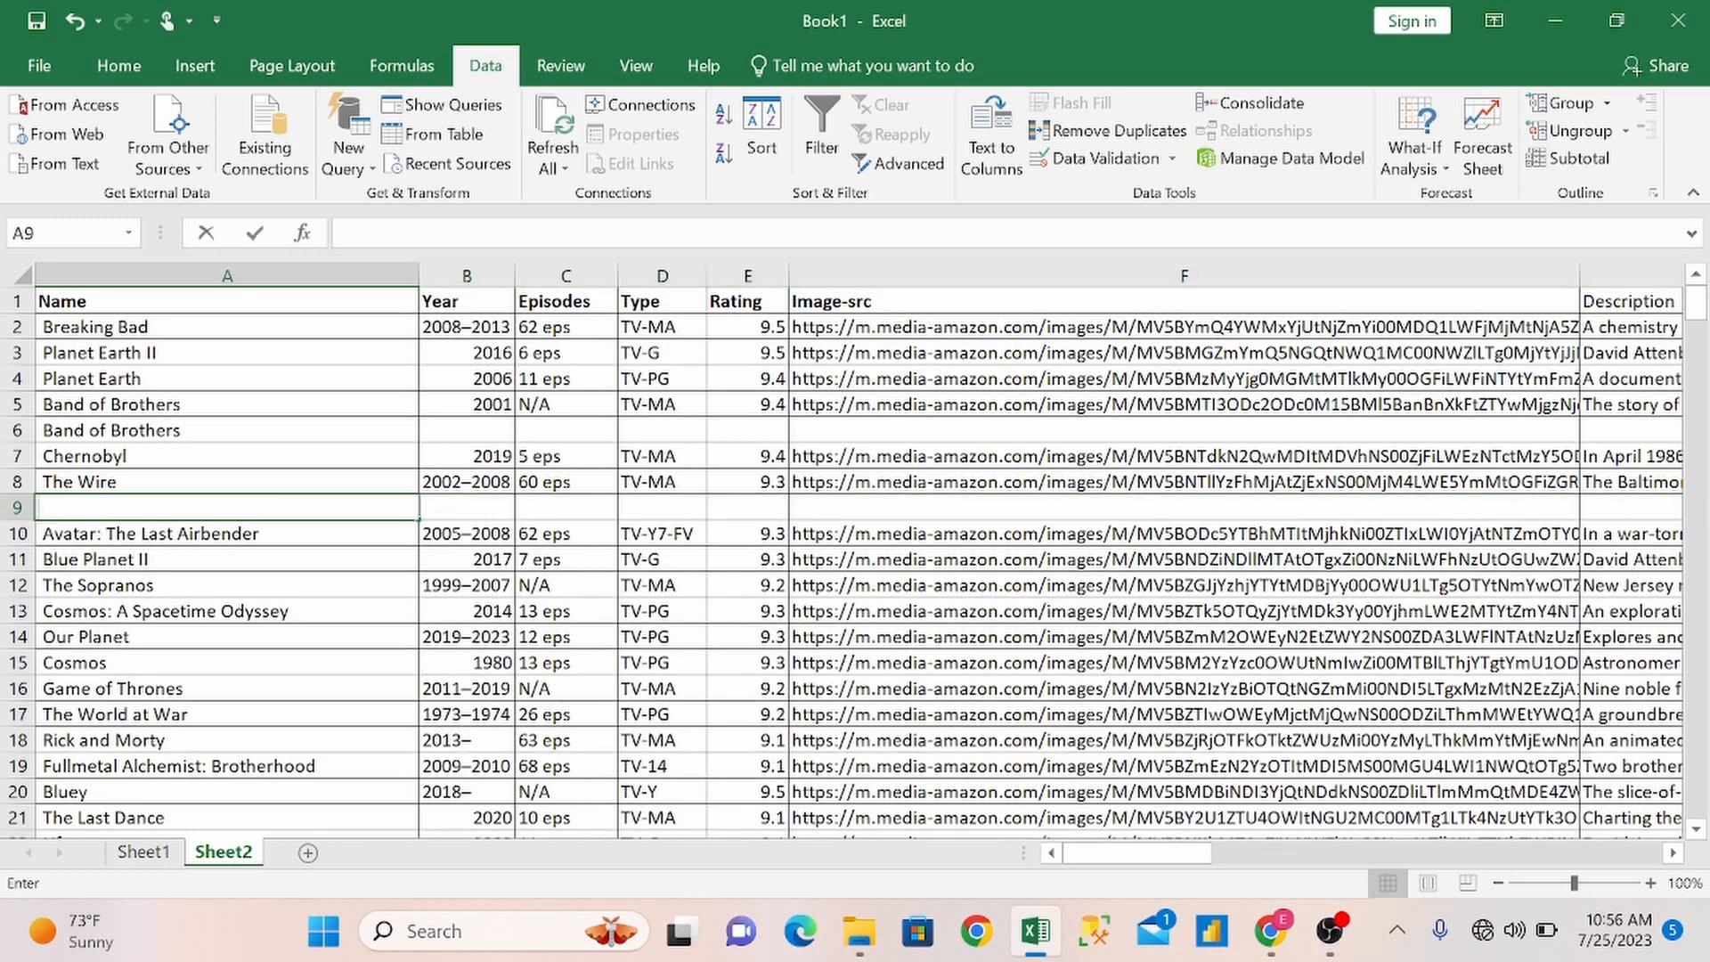
pyautogui.click(111, 539)
pyautogui.hotkey('ctrl', 'c')
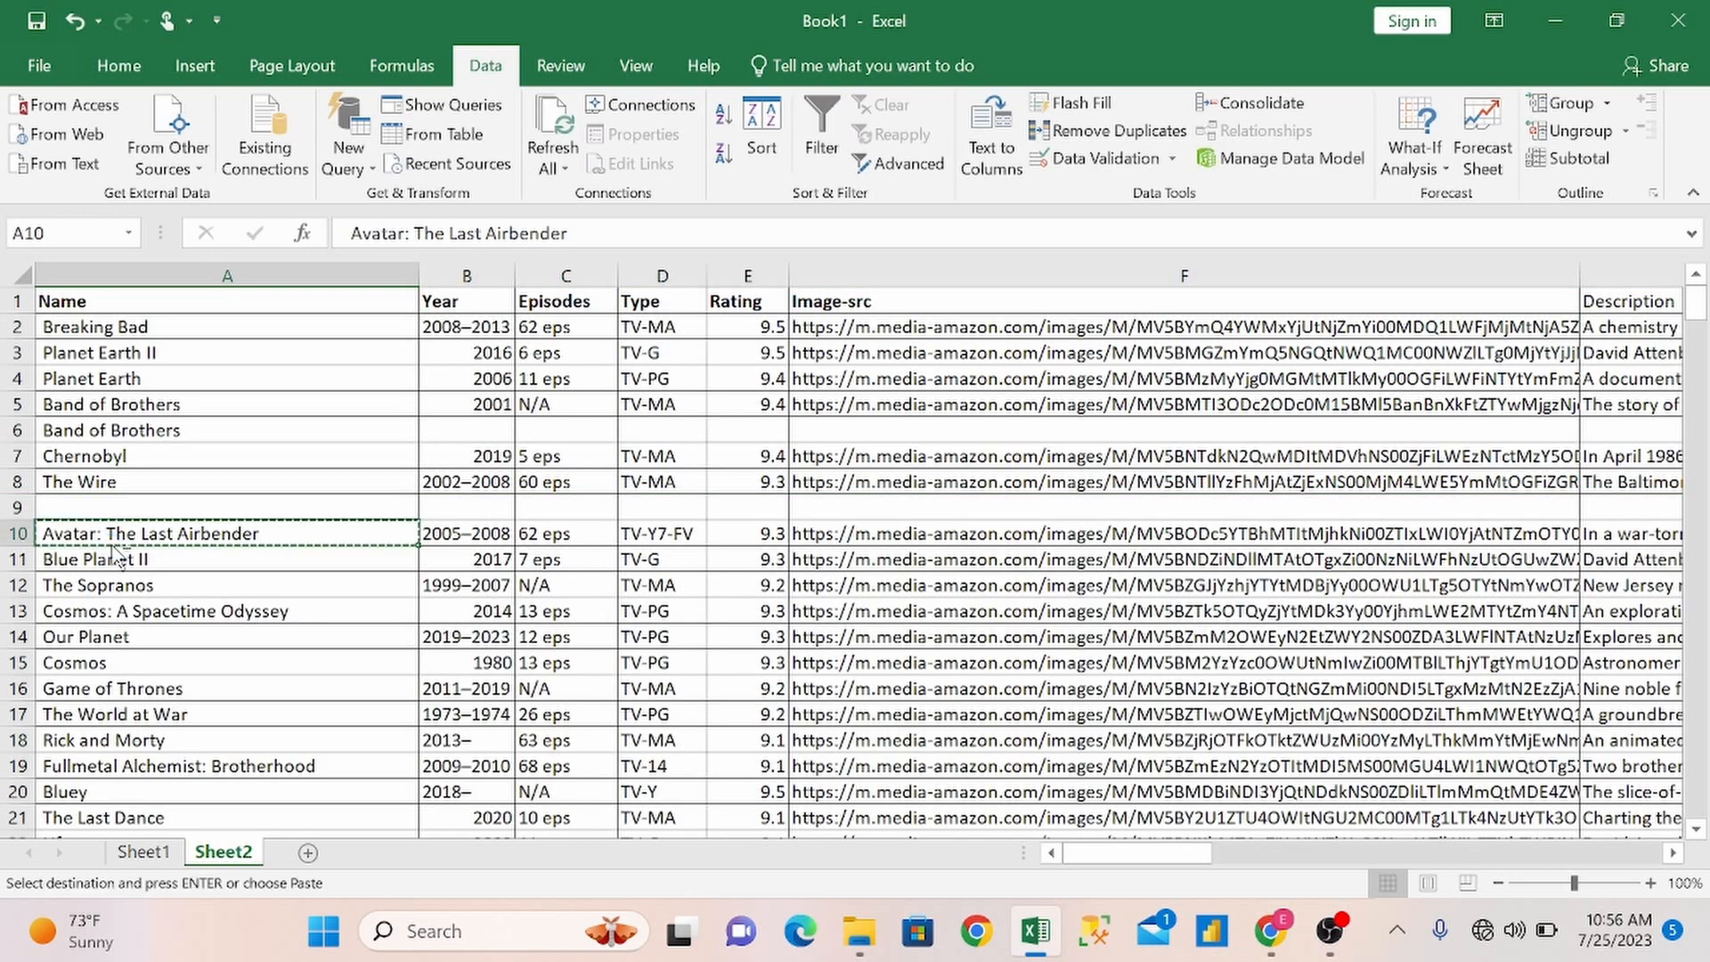
pyautogui.click(112, 508)
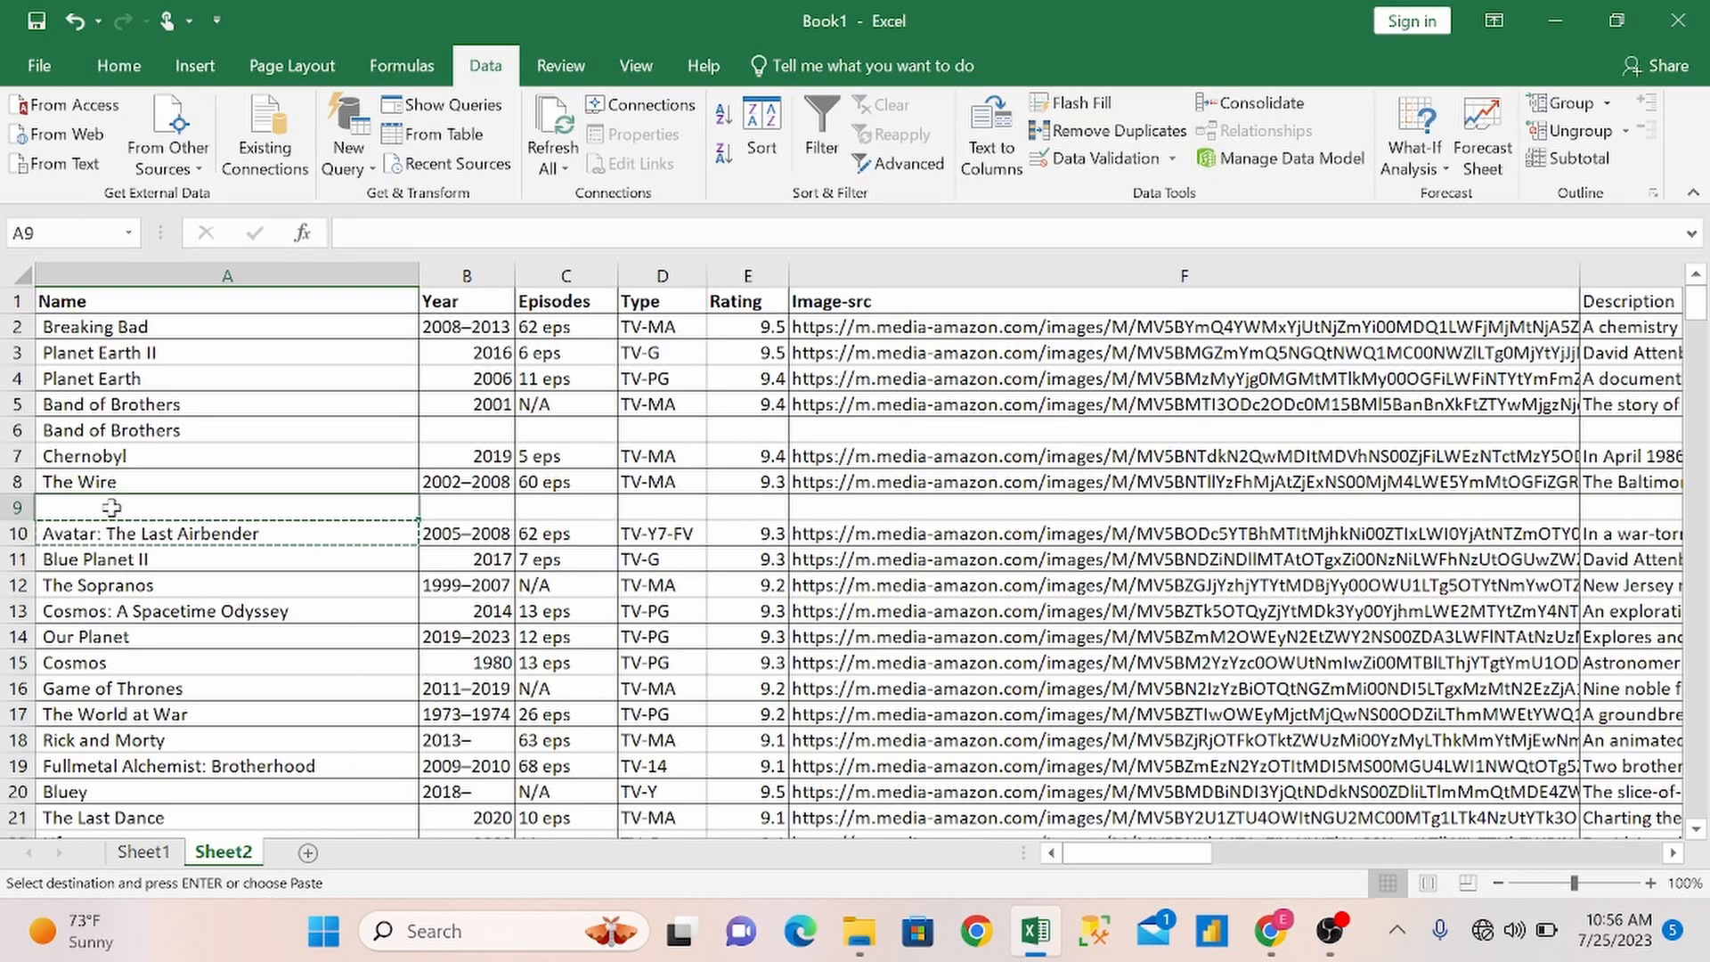
pyautogui.hotkey('ctrl', 'v')
pyautogui.press('Escape')
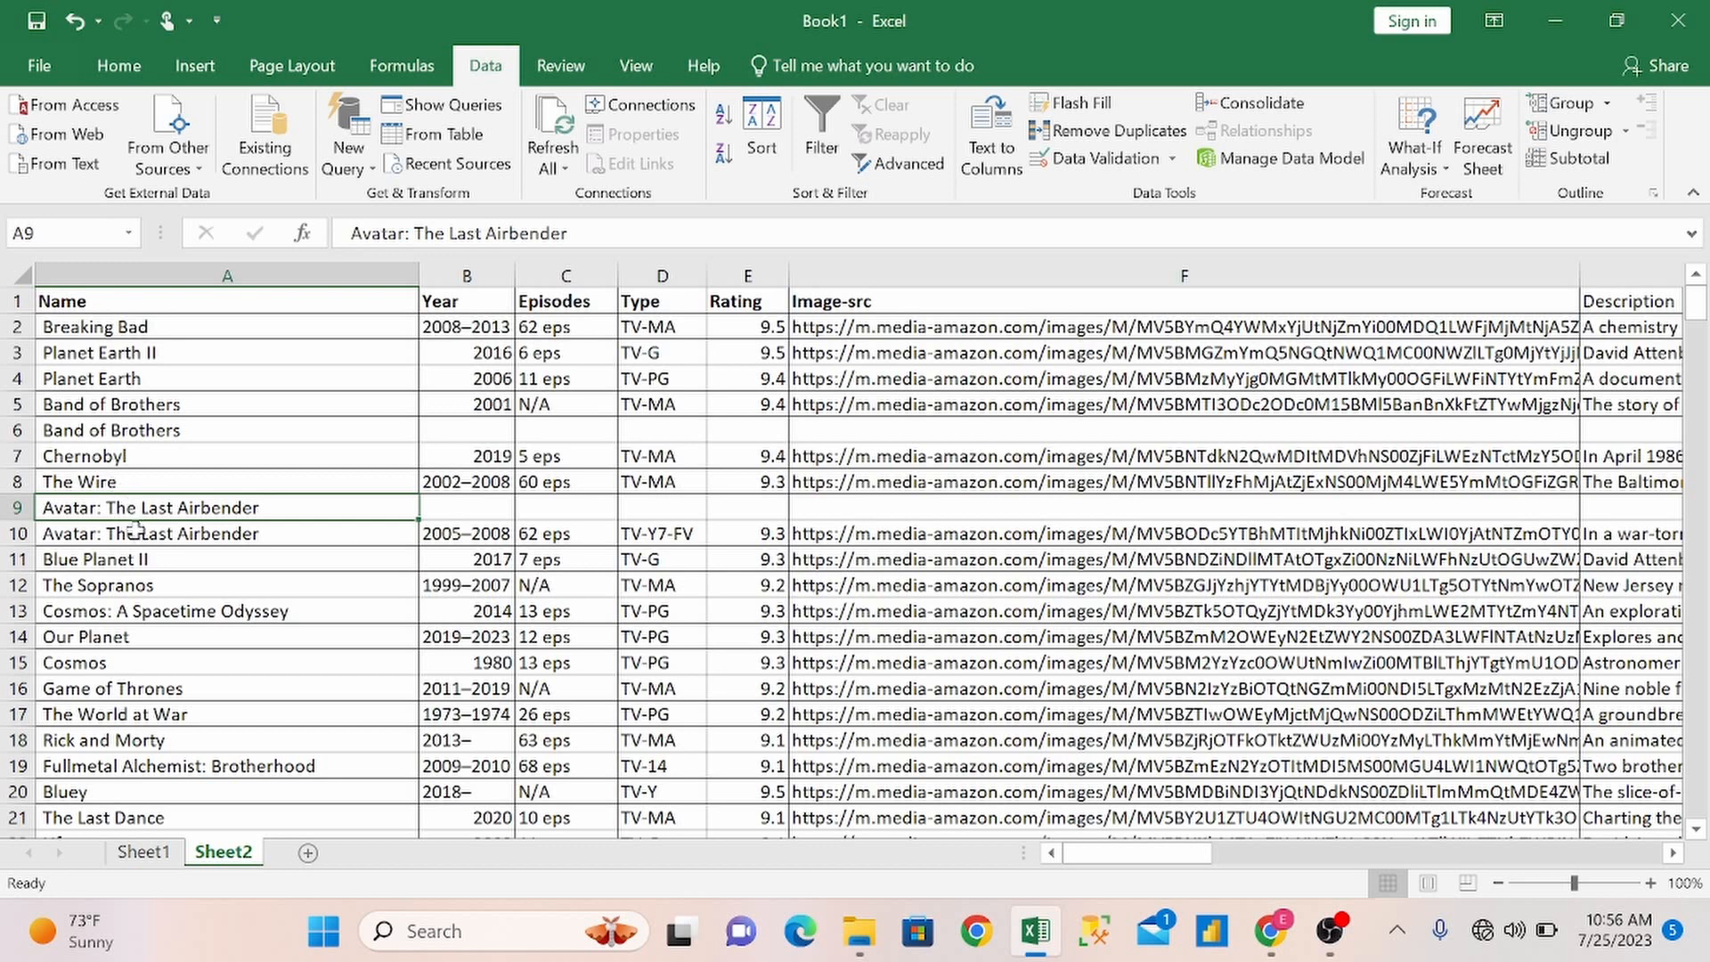
# Step: Make the duplicate names in A9 (Avatar: The Last Airbender) and A6 (Band of Brothers) bold
pyautogui.hotkey('ctrl', 'b')
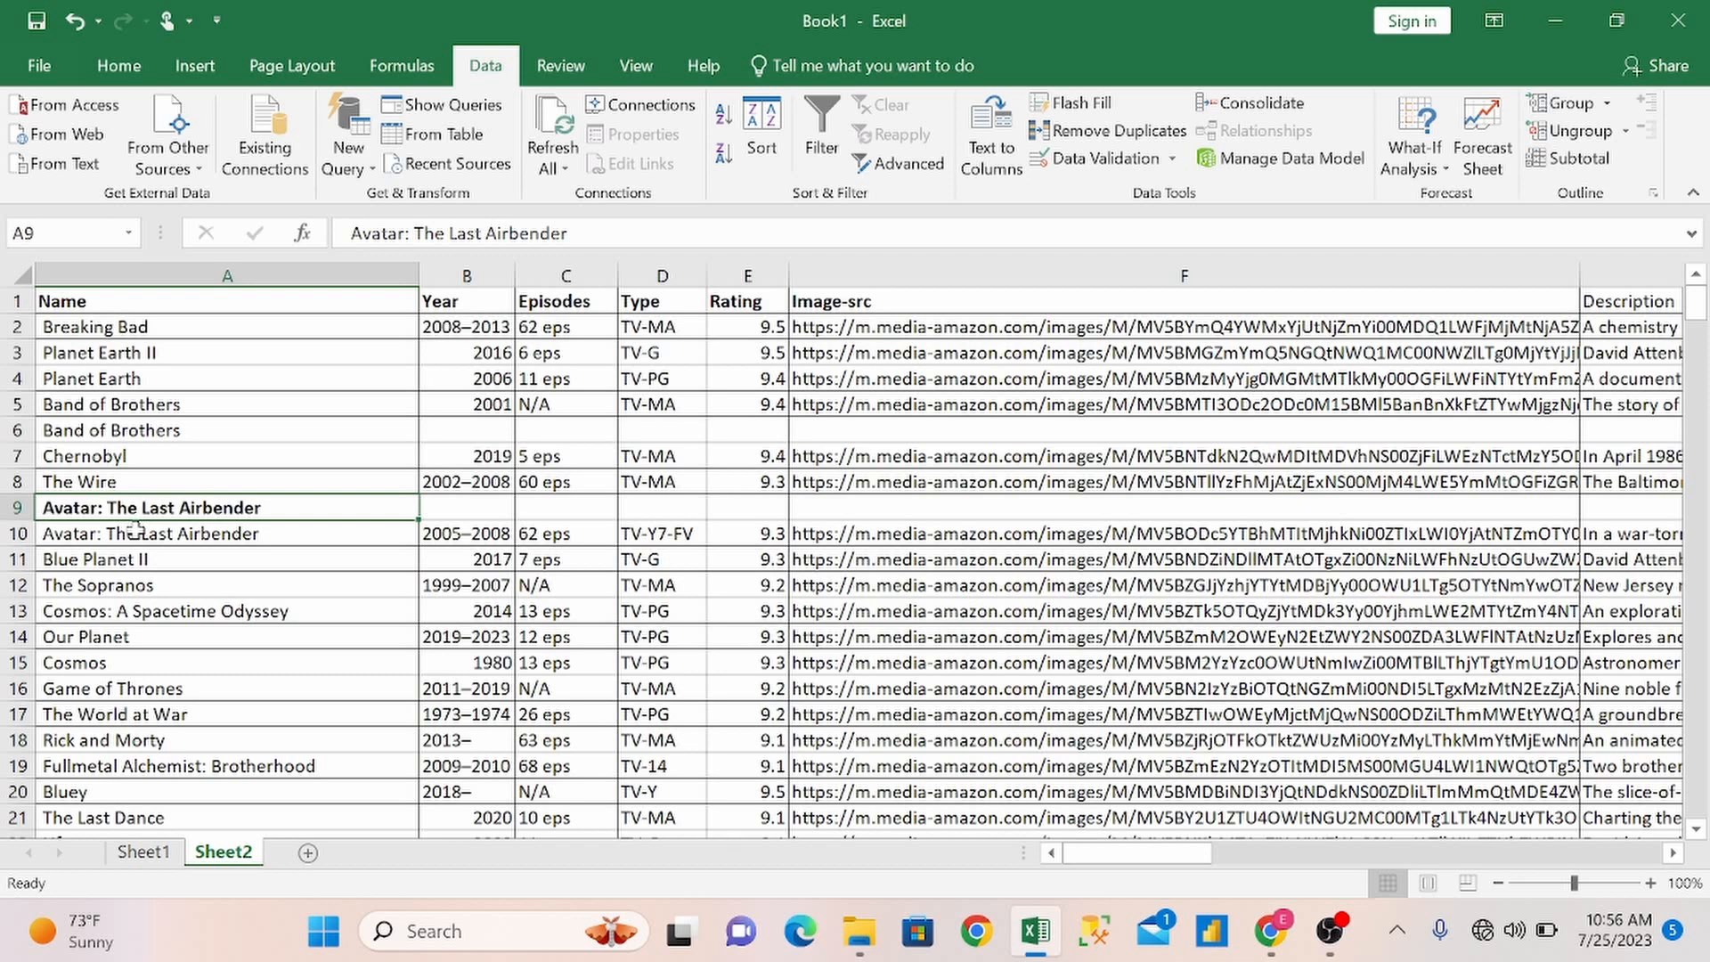
pyautogui.click(118, 427)
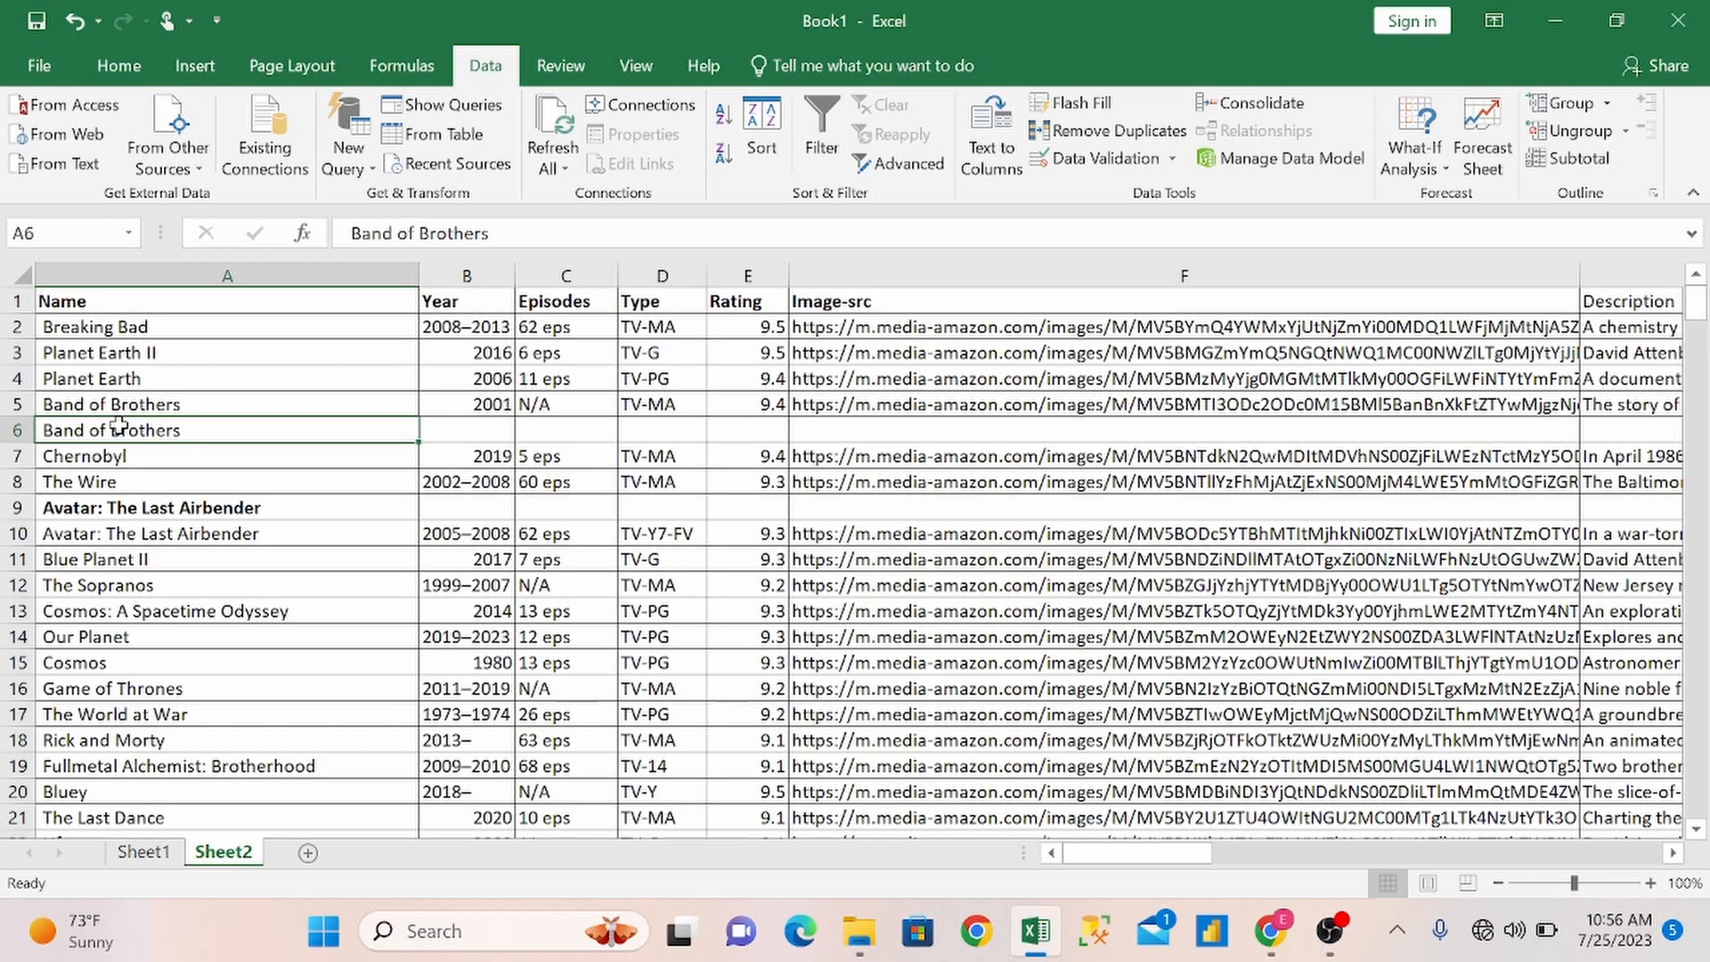
pyautogui.hotkey('ctrl', 'b')
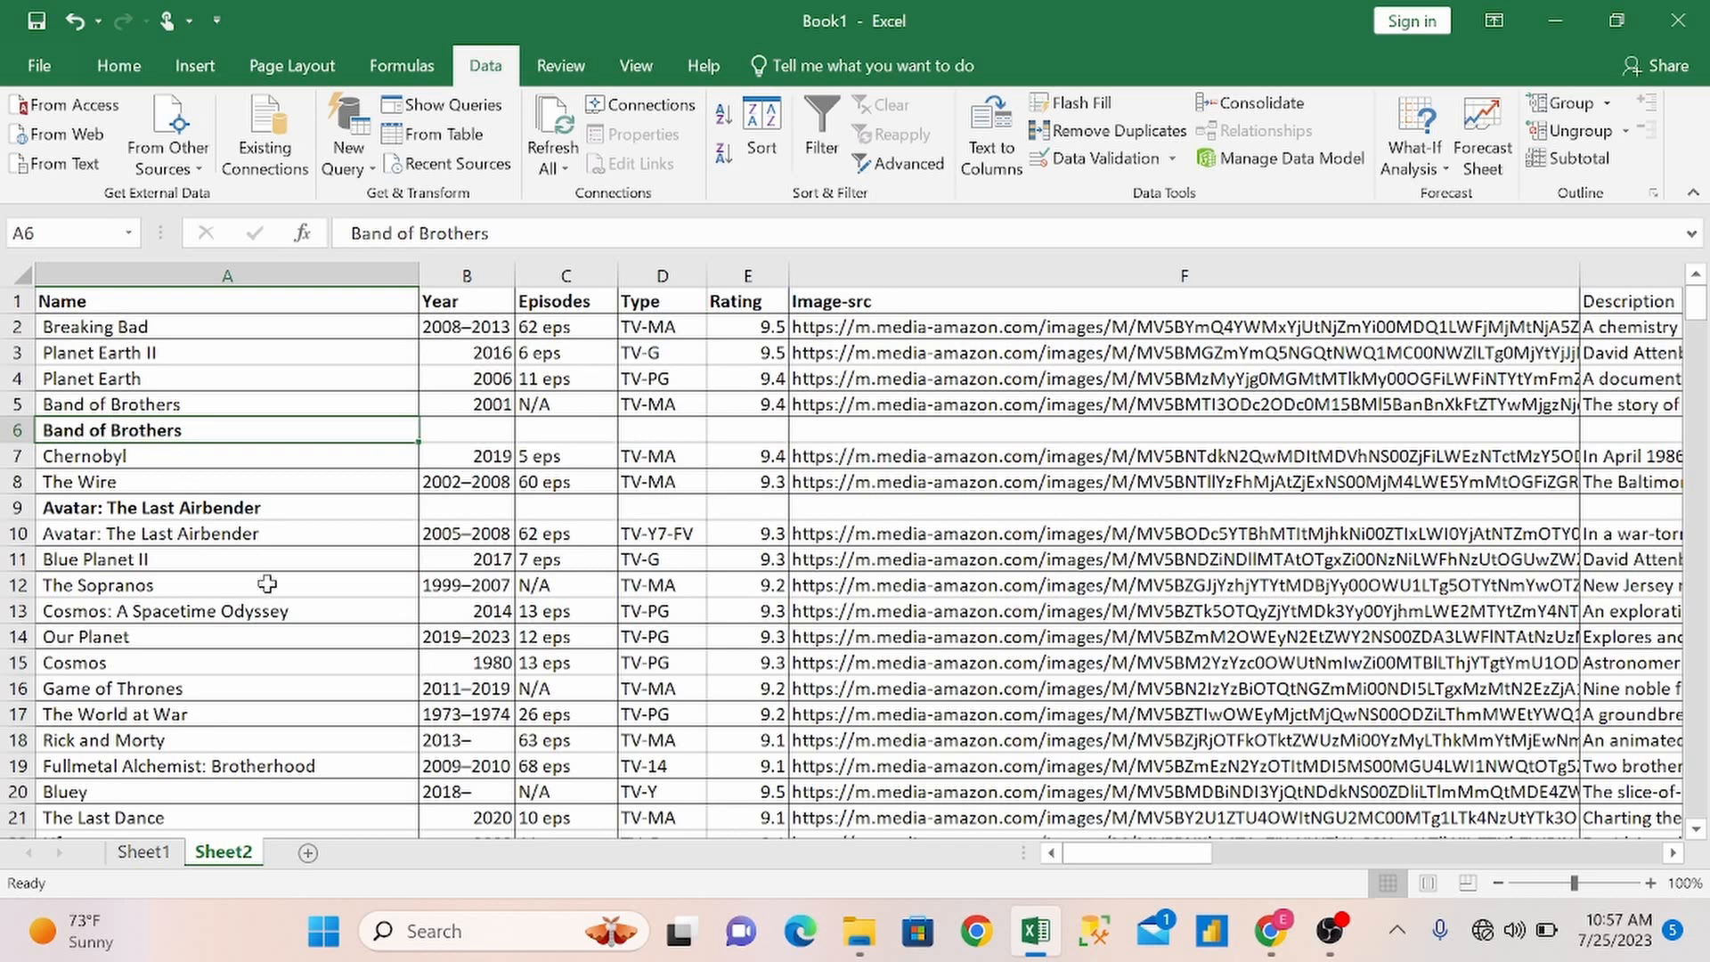
# Step: Start Remove Duplicates on the TV show table and review the columns offered for comparison
pyautogui.click(117, 78)
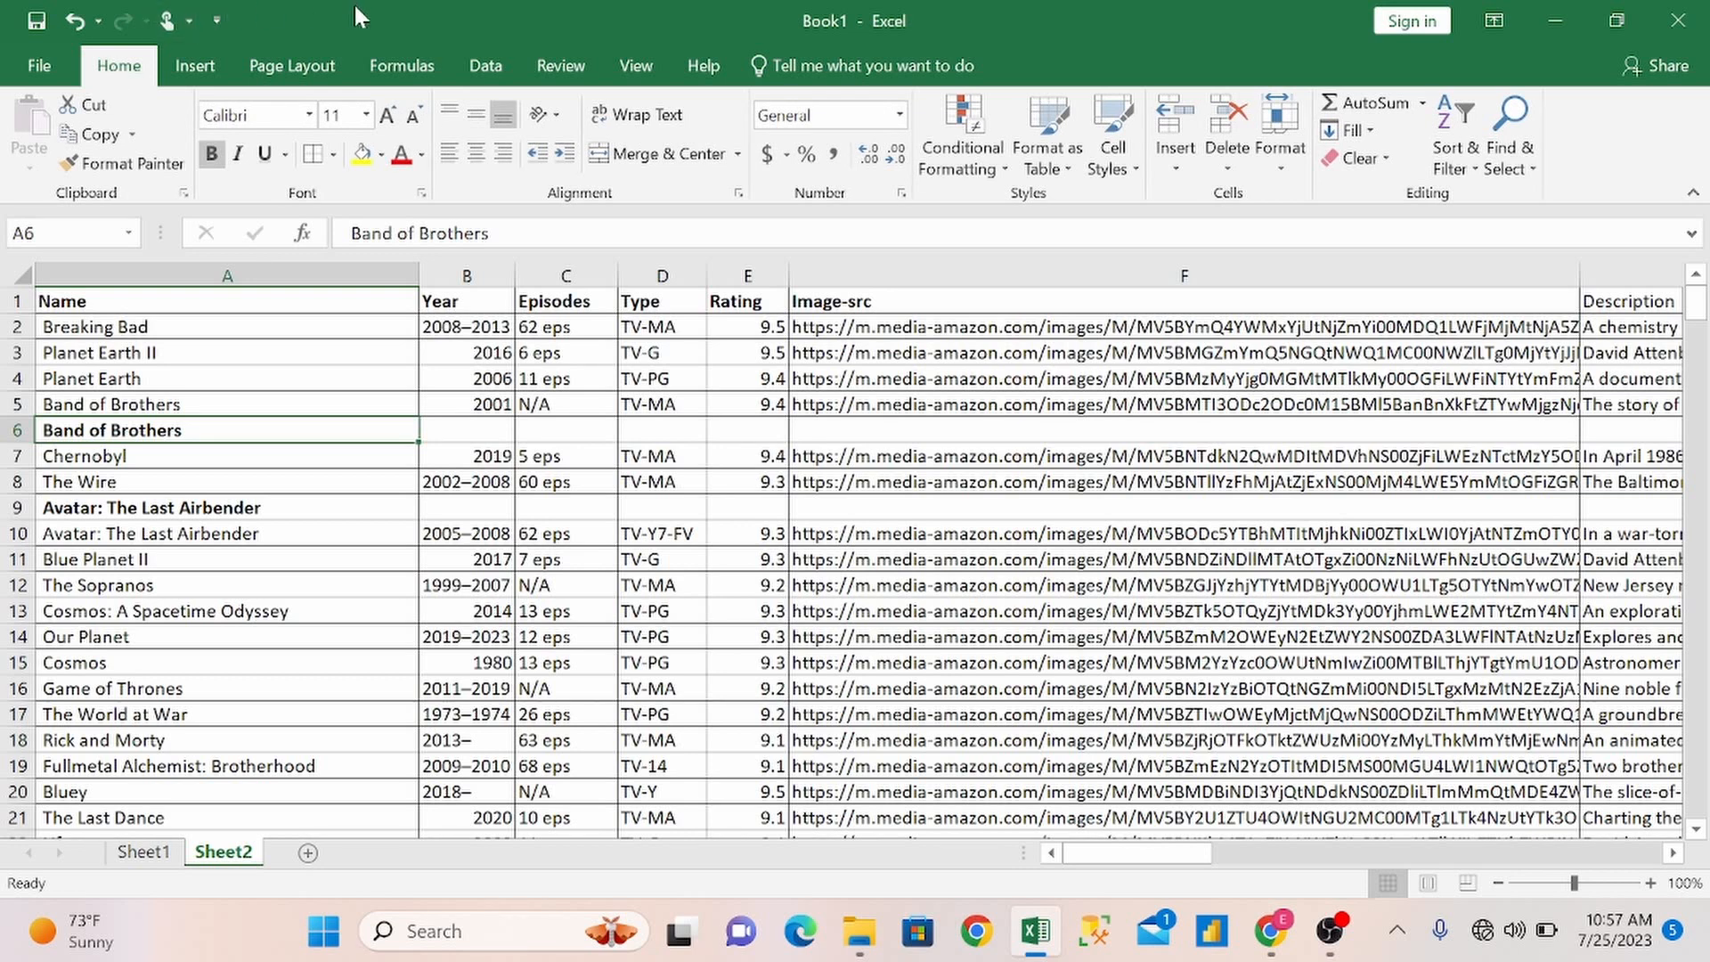
pyautogui.click(467, 60)
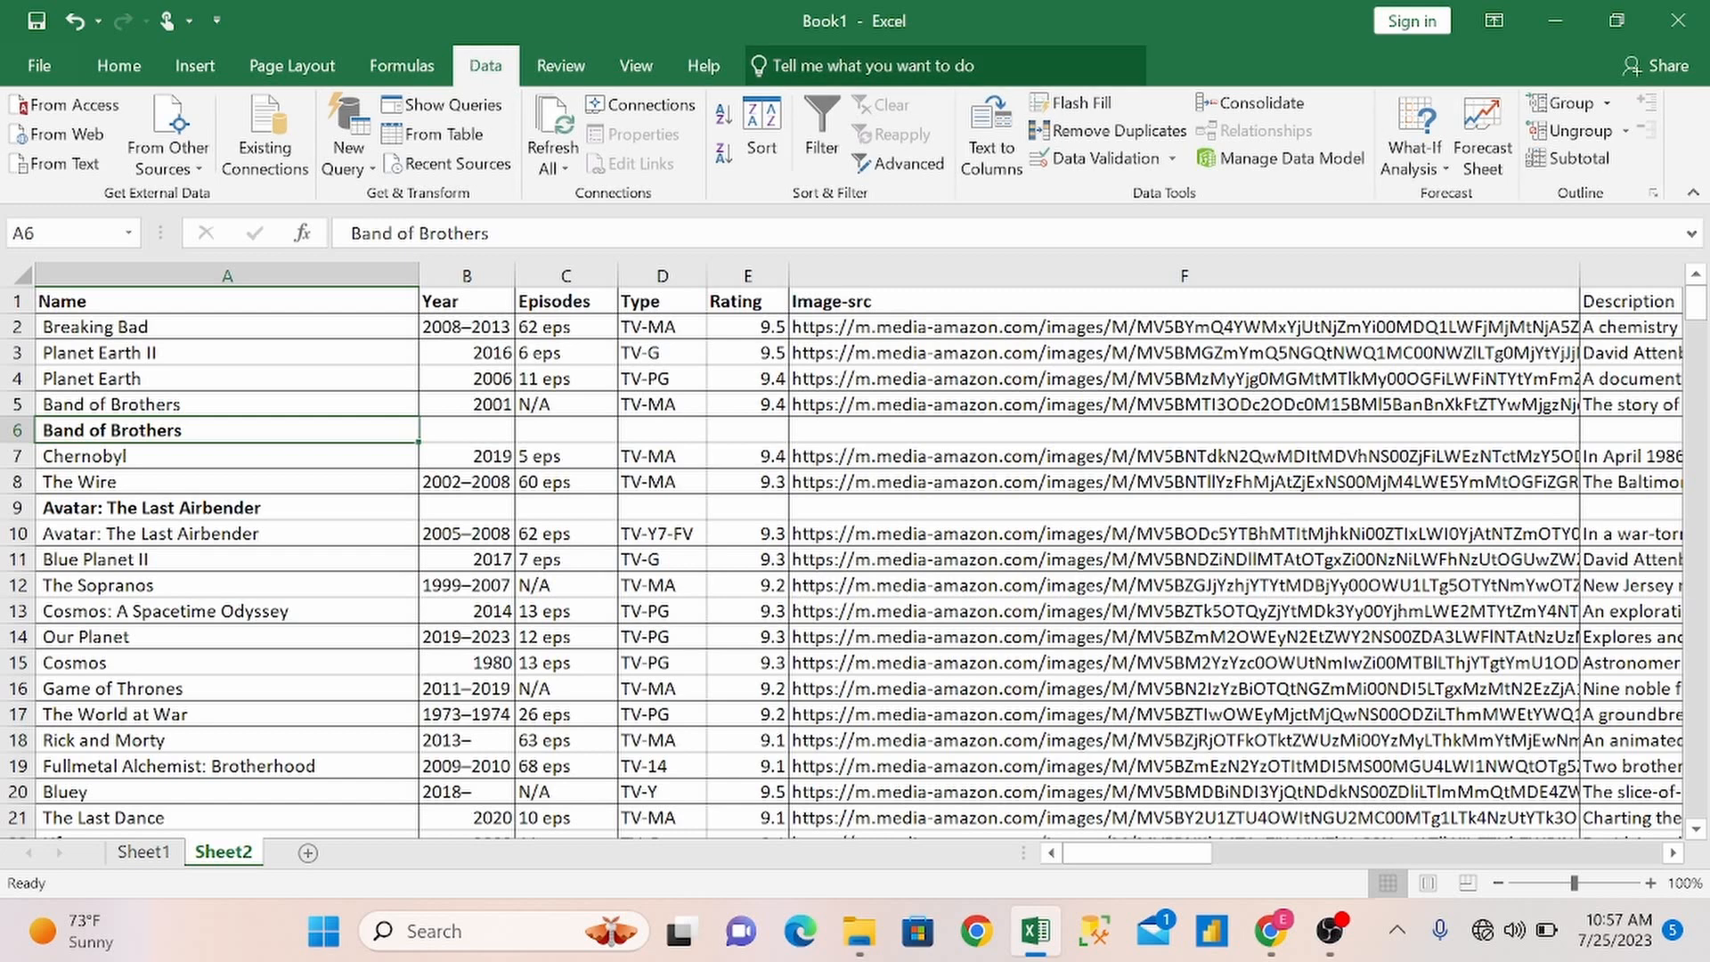
pyautogui.click(1103, 138)
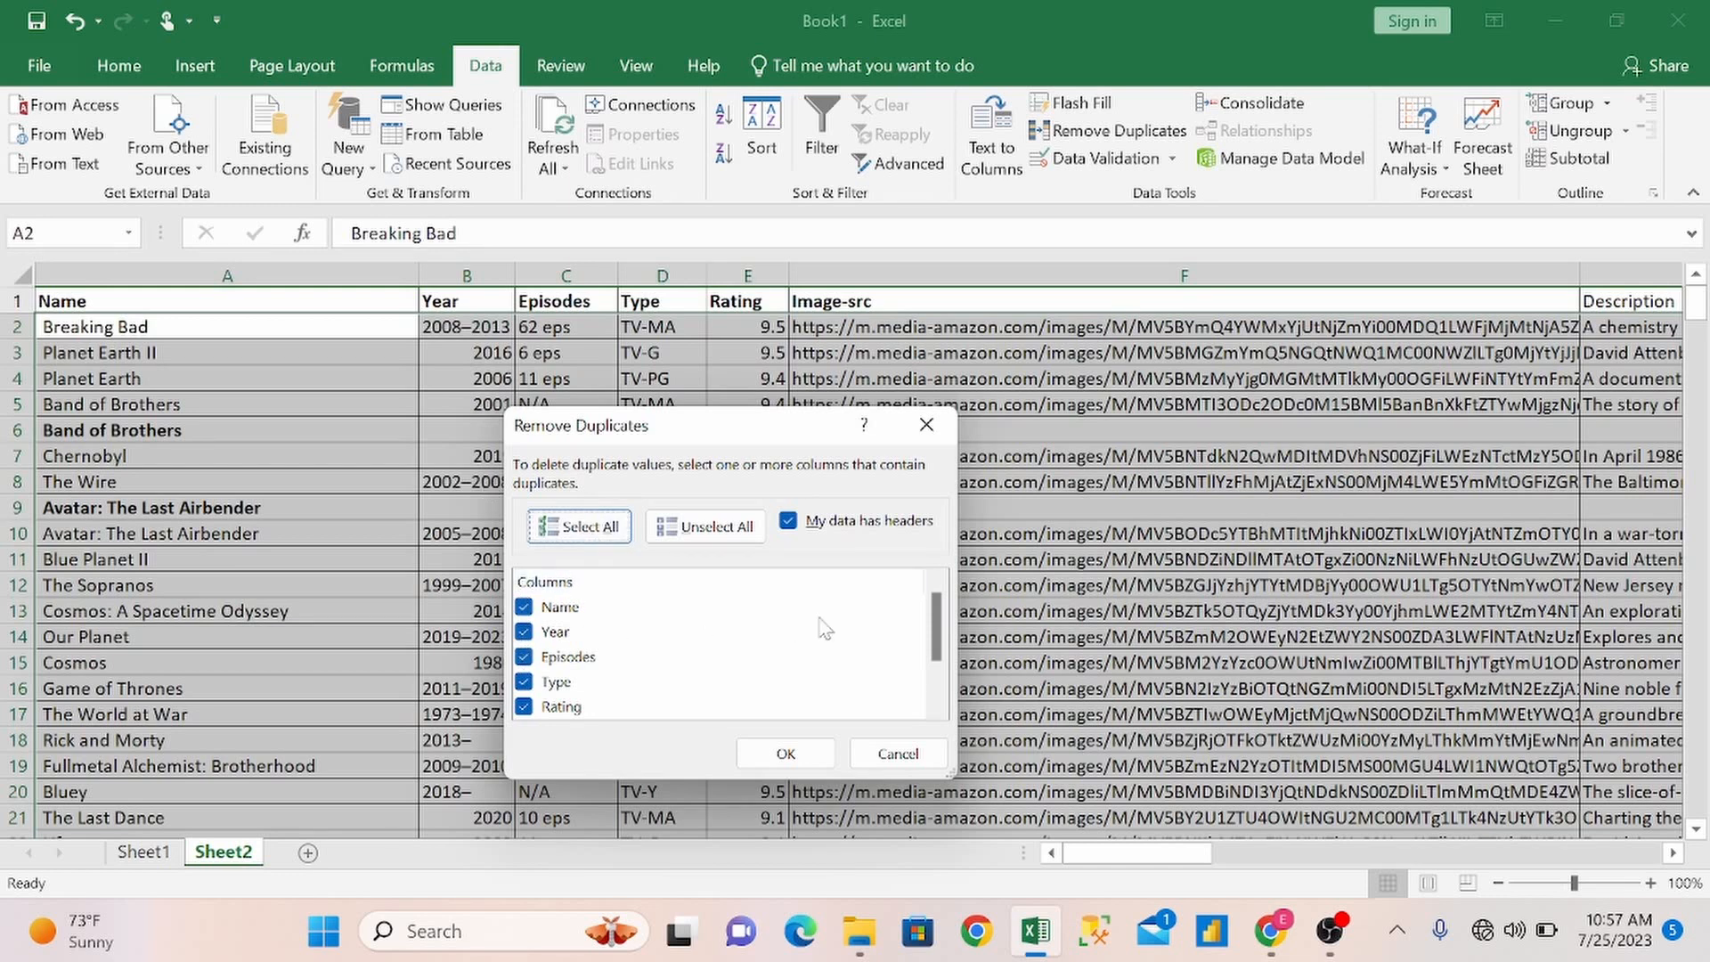
pyautogui.moveTo(934, 622); pyautogui.dragTo(936, 702)
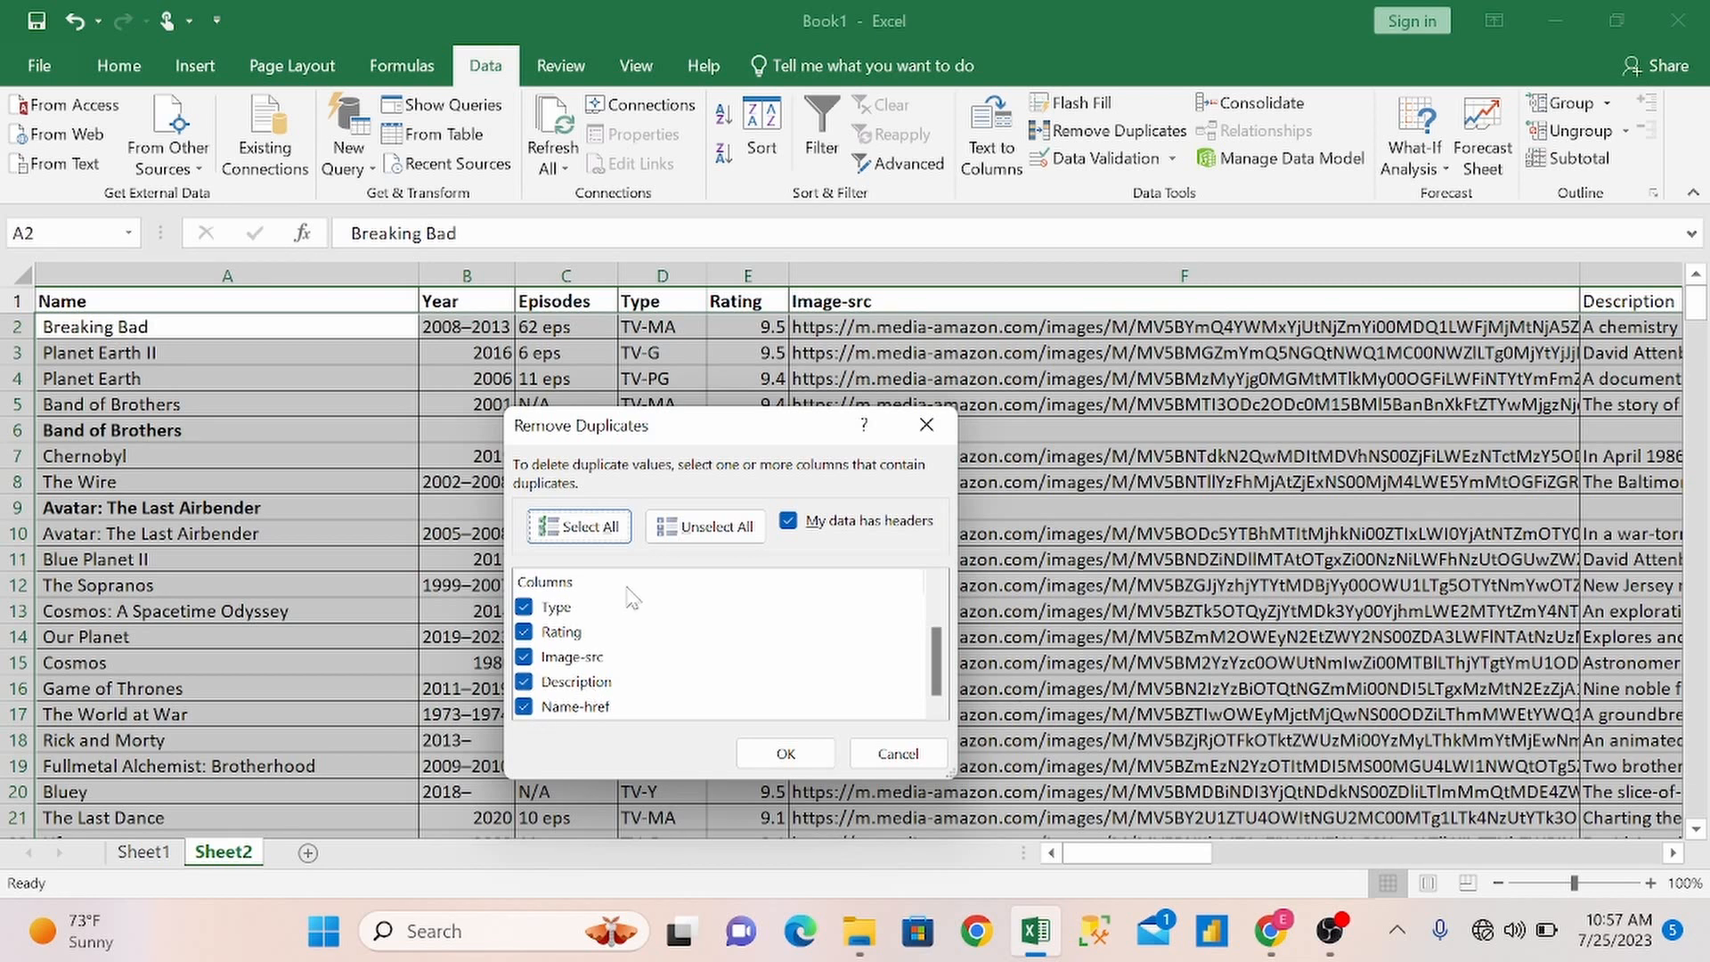
pyautogui.moveTo(937, 677); pyautogui.dragTo(937, 613)
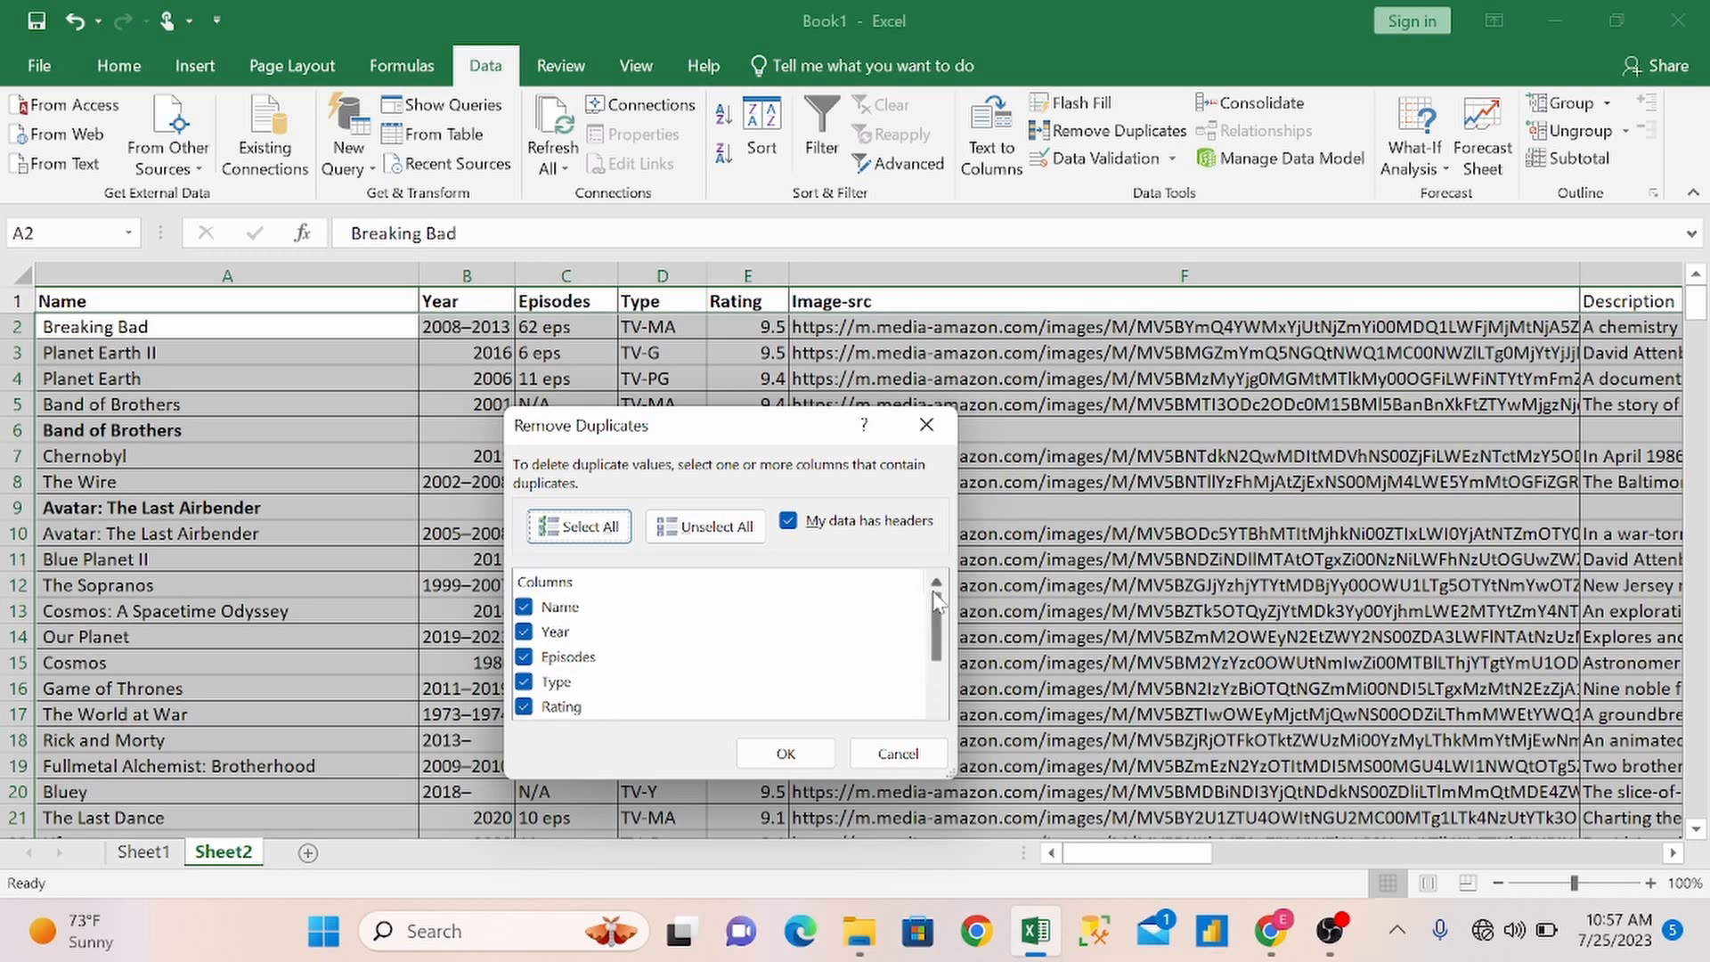
pyautogui.click(535, 634)
pyautogui.click(526, 657)
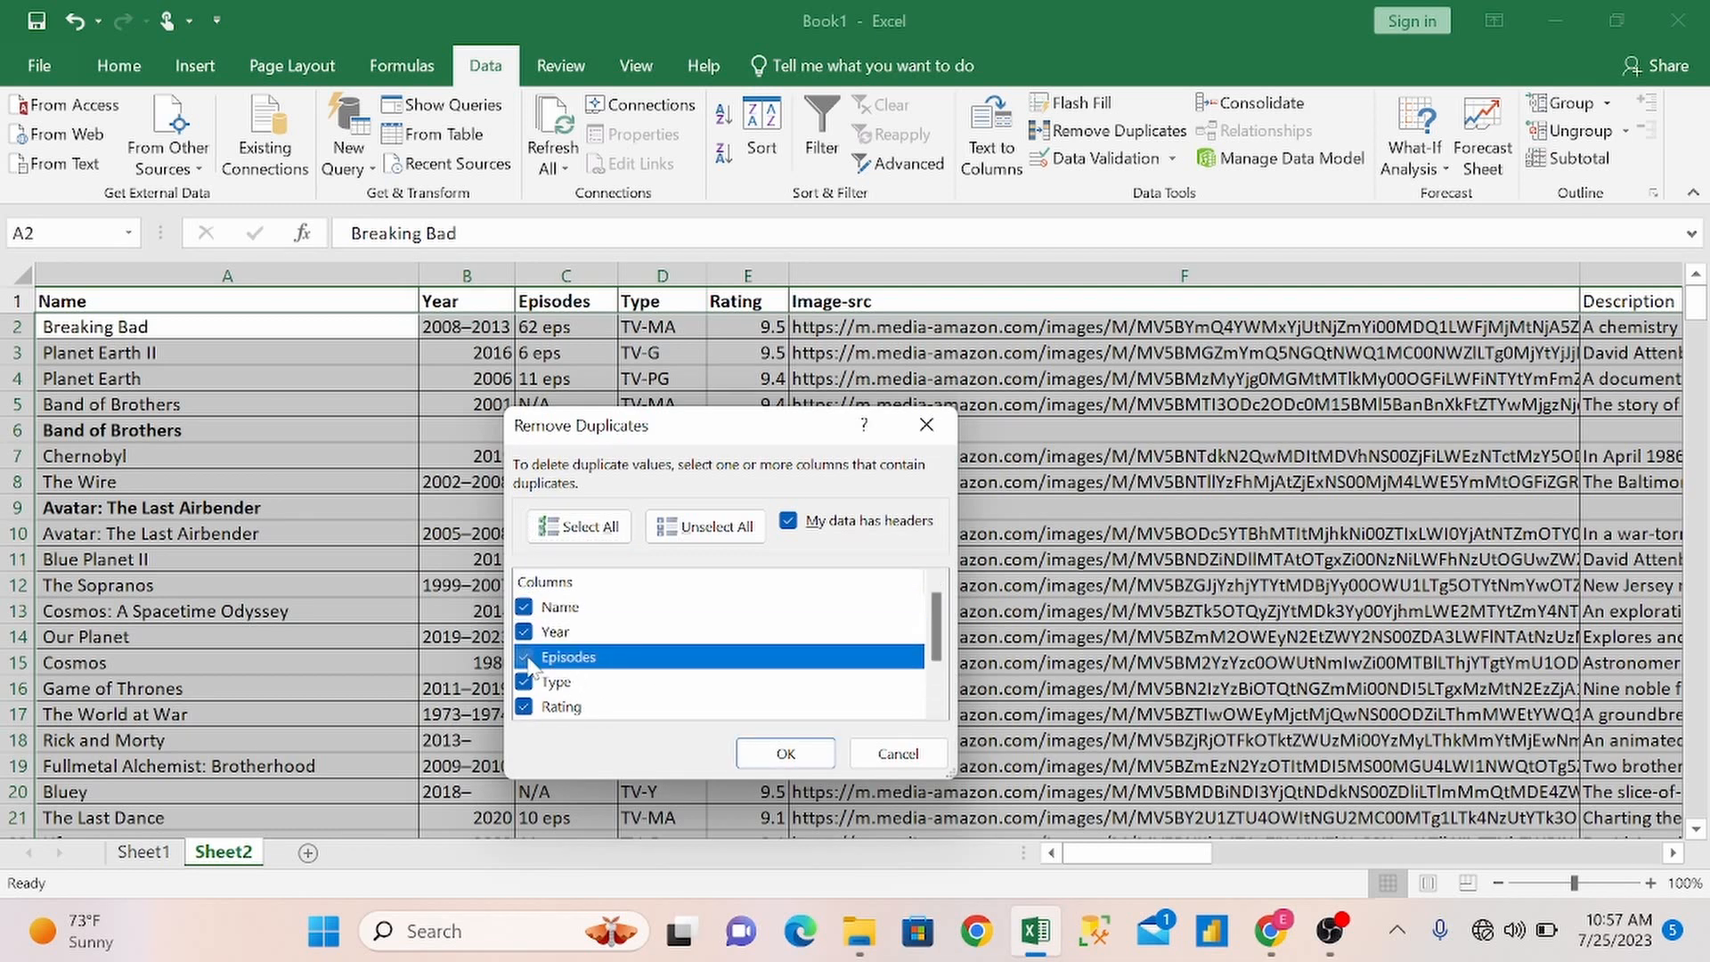
pyautogui.click(527, 657)
pyautogui.click(527, 683)
pyautogui.click(525, 633)
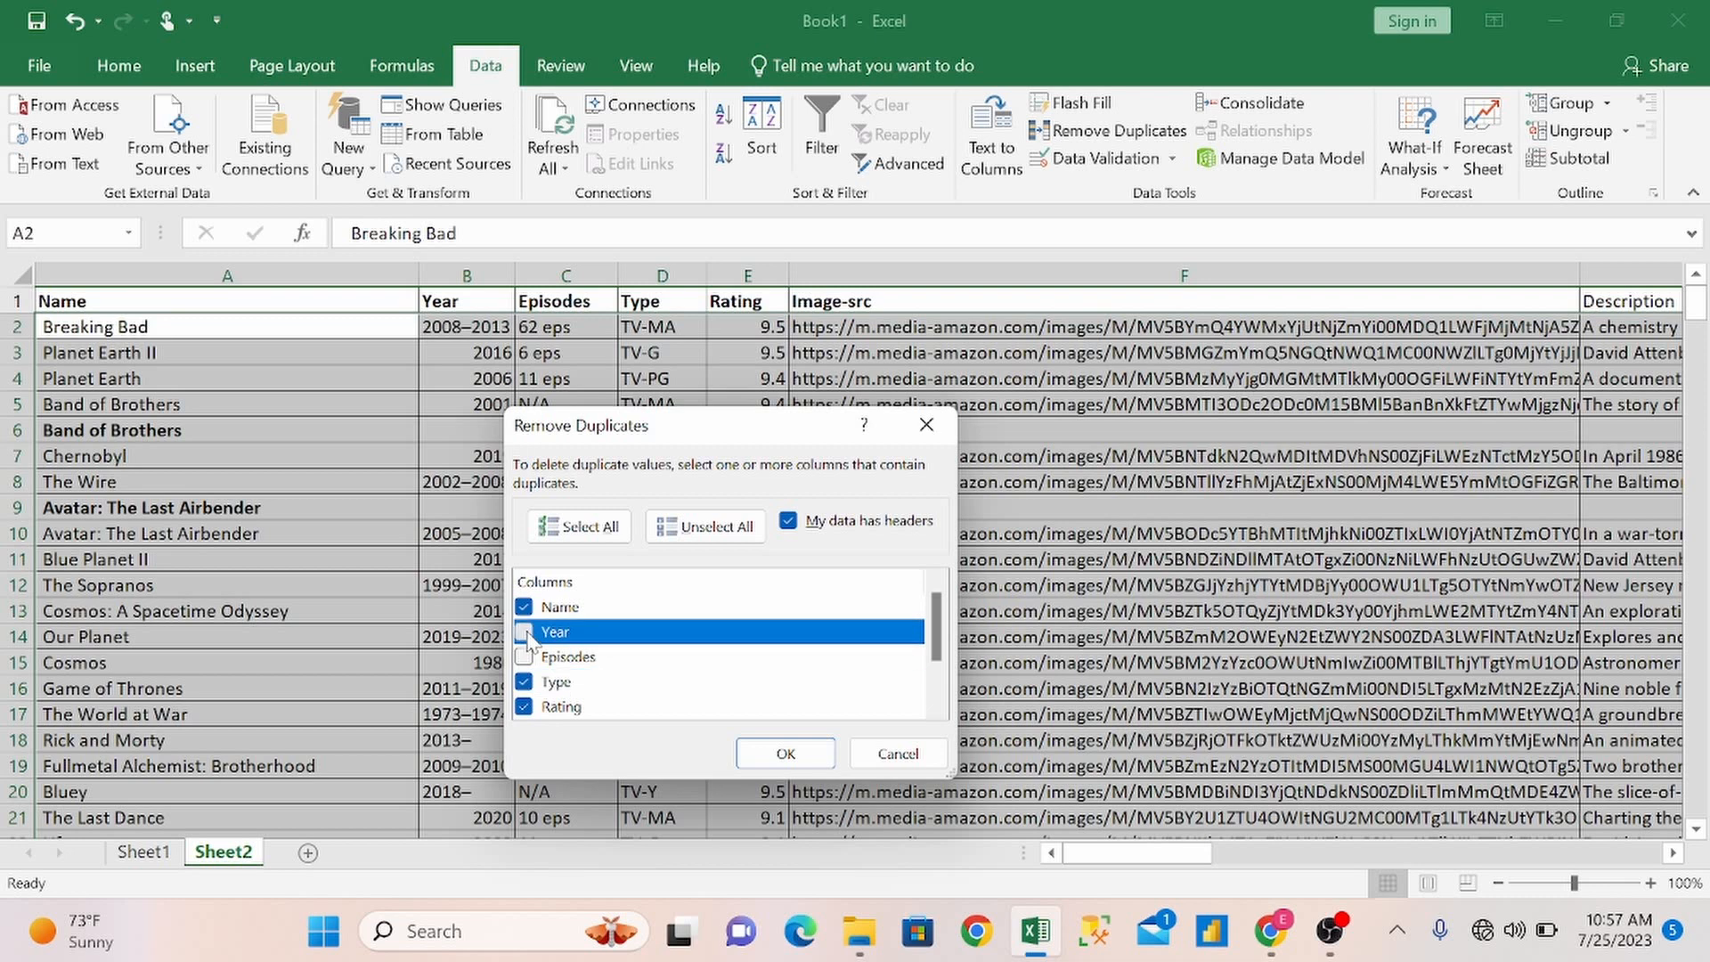
pyautogui.click(525, 633)
pyautogui.click(523, 659)
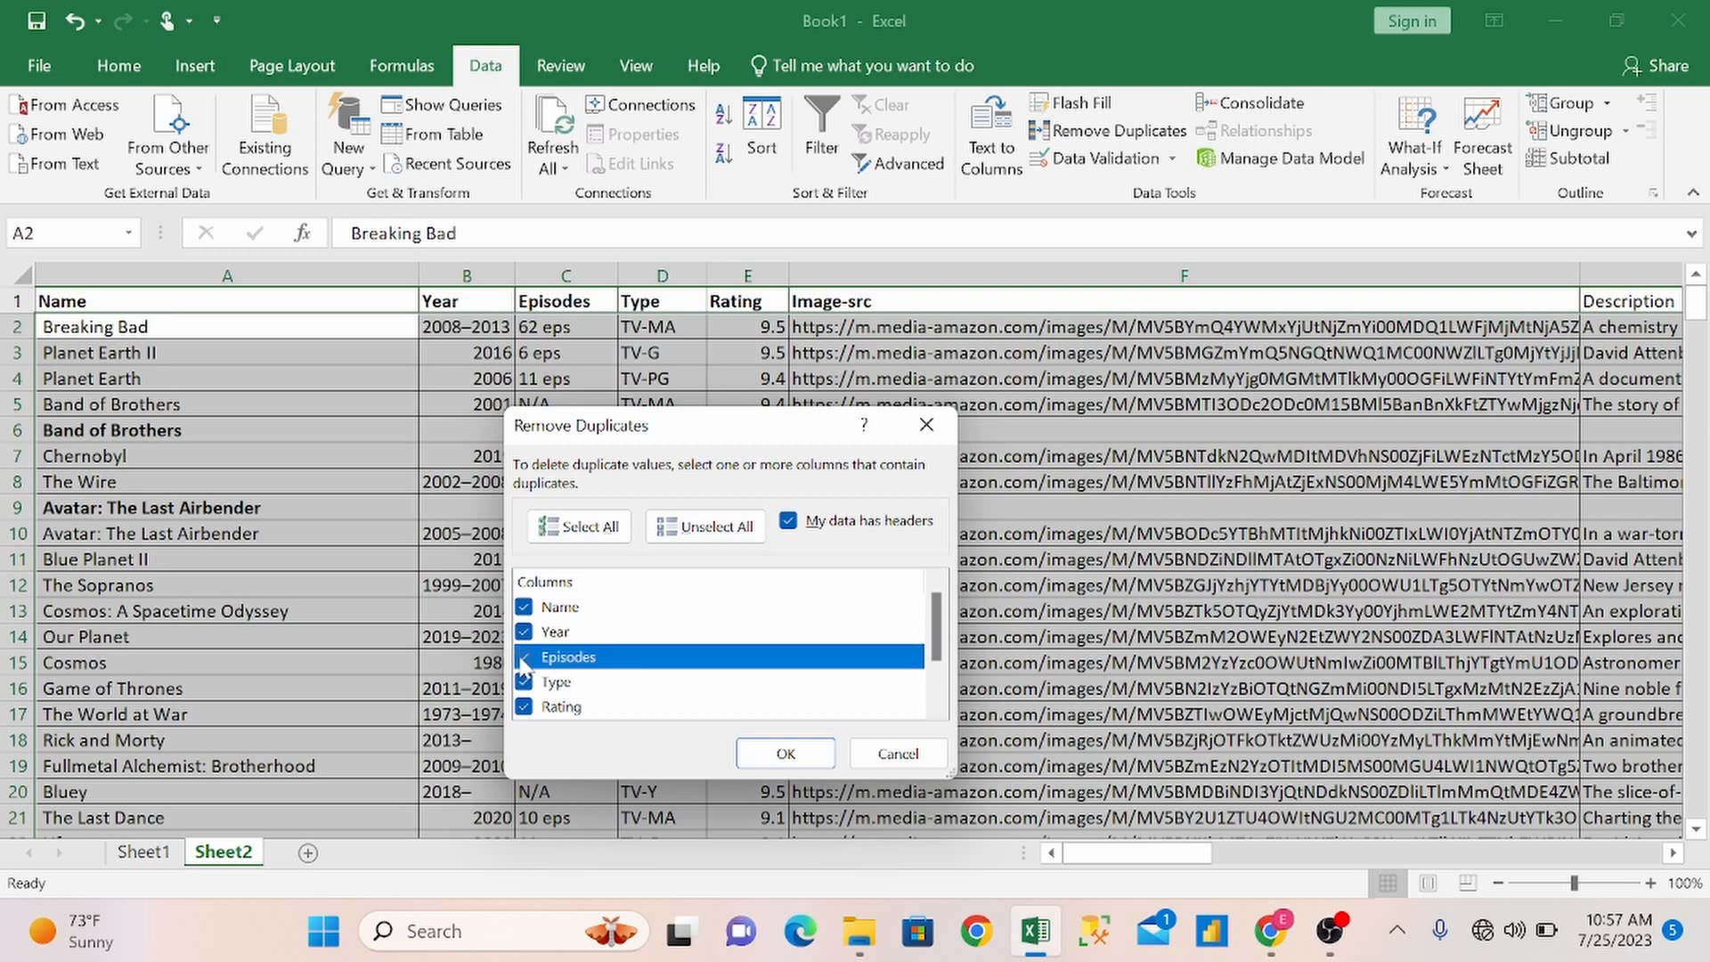
# Step: Exclude Year, Episodes, Type, Rating, Image-src, Description and Name-href from the duplicate check, leaving only Name selected
pyautogui.click(525, 633)
pyautogui.click(524, 658)
pyautogui.click(524, 682)
pyautogui.click(524, 707)
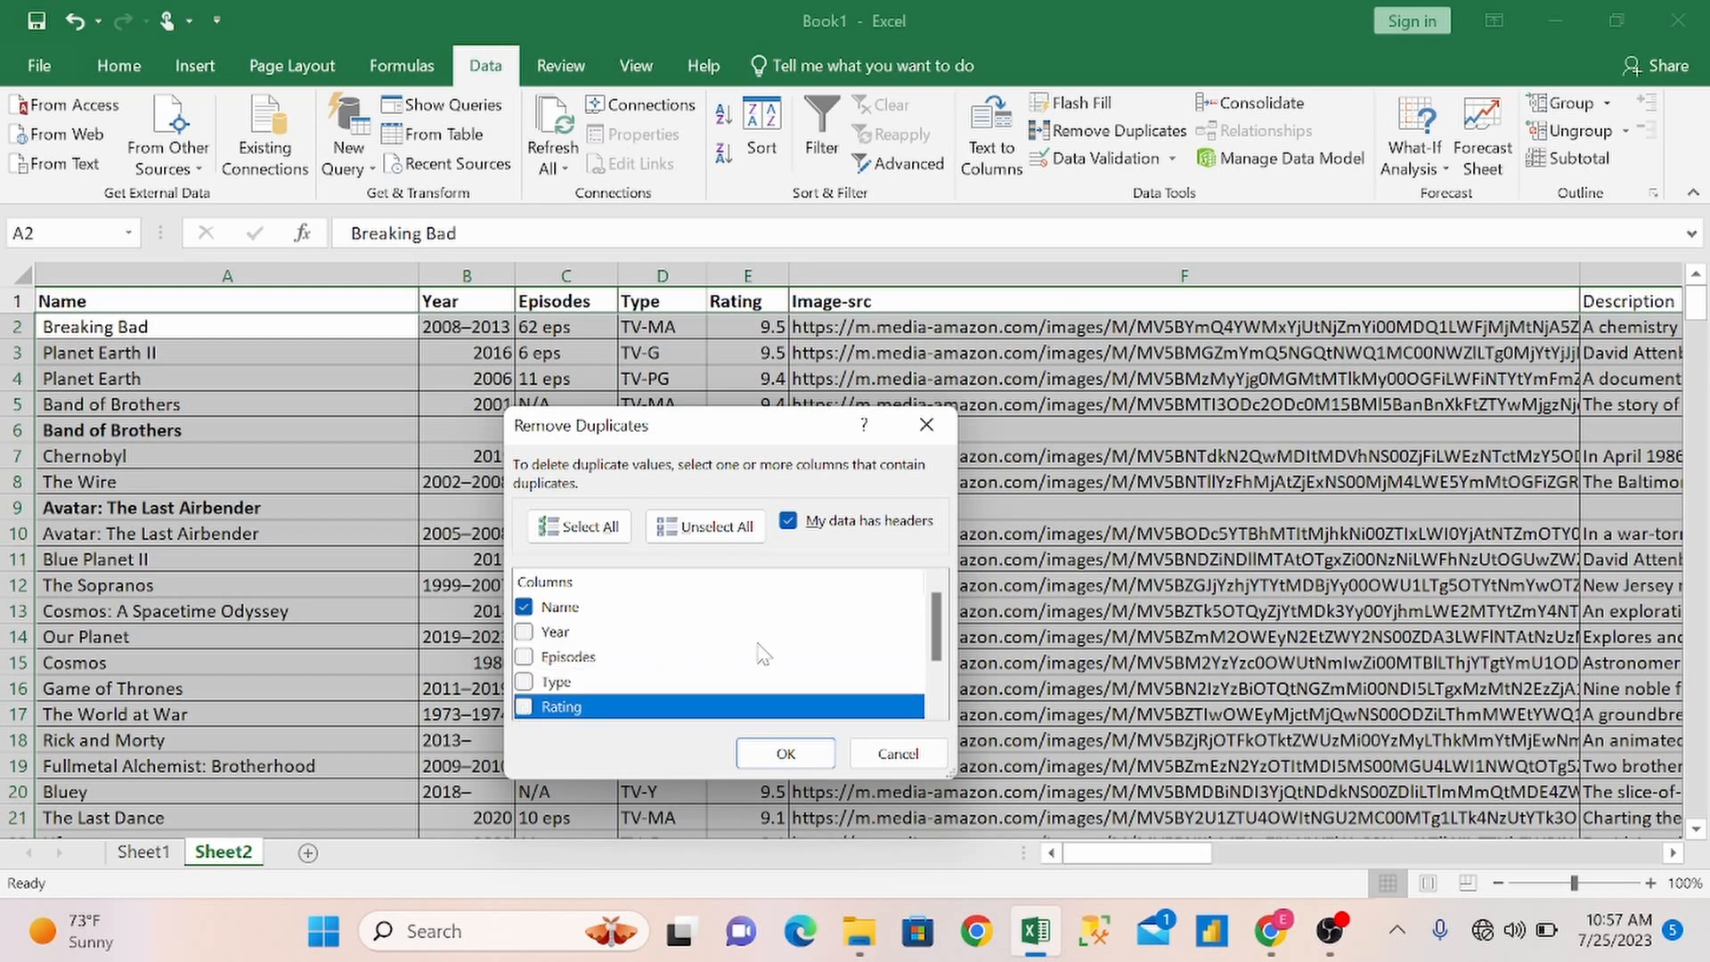
pyautogui.click(935, 700)
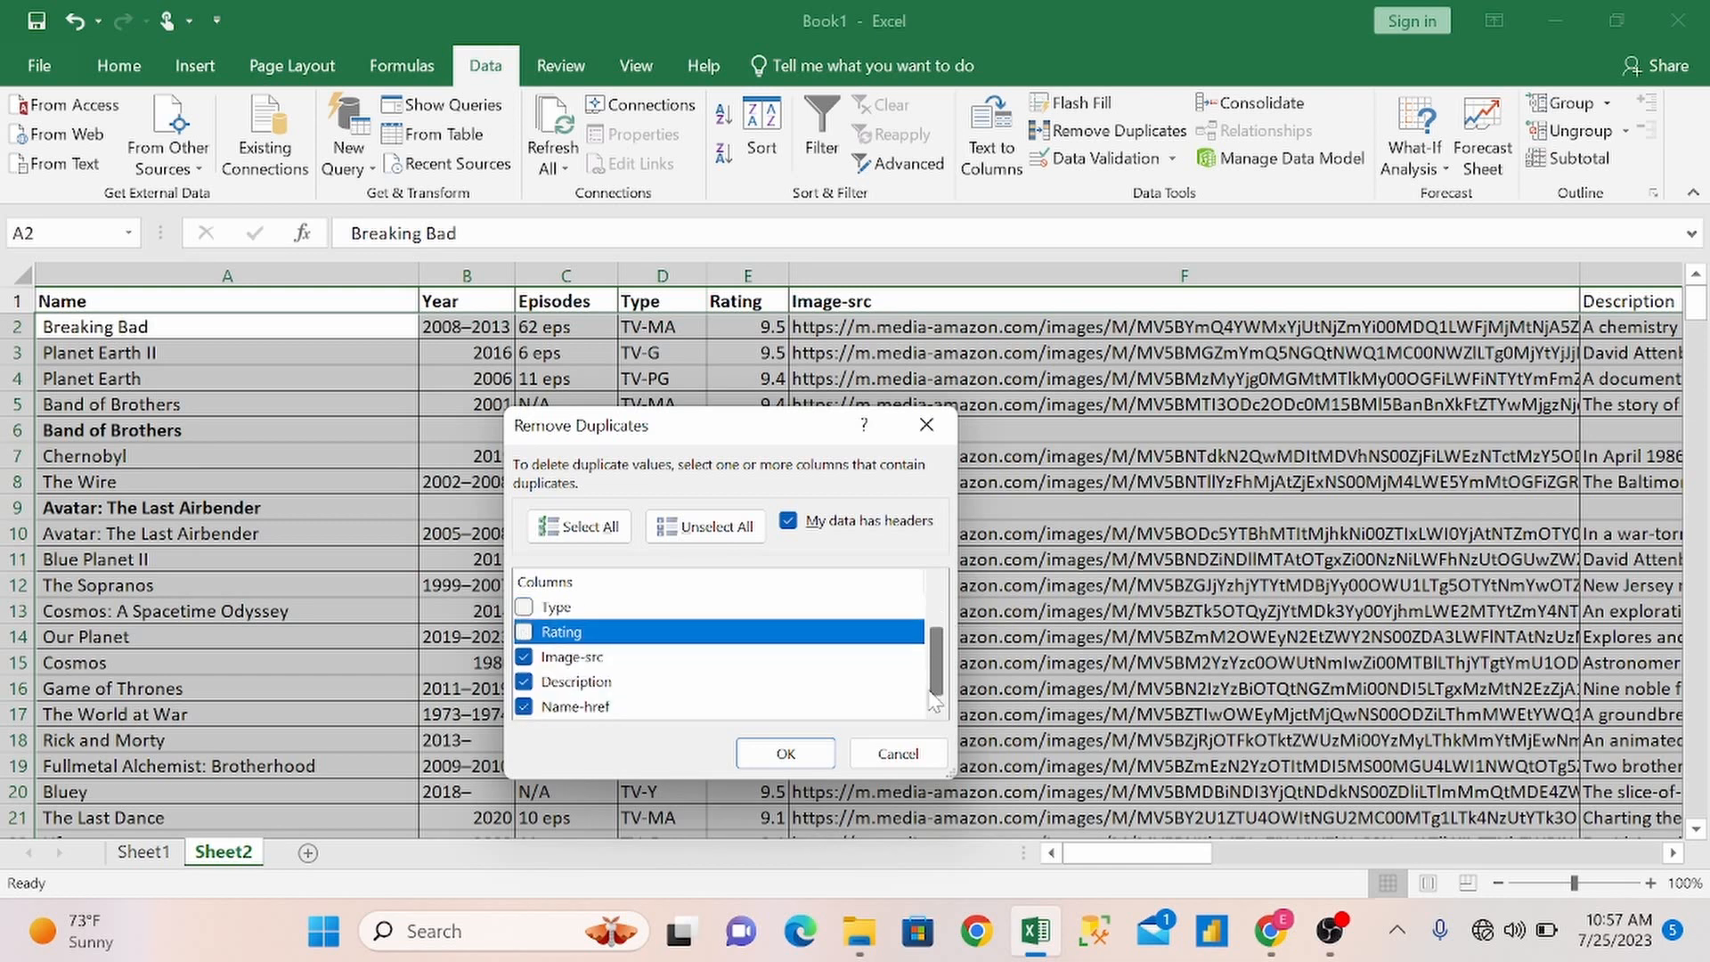
pyautogui.click(524, 658)
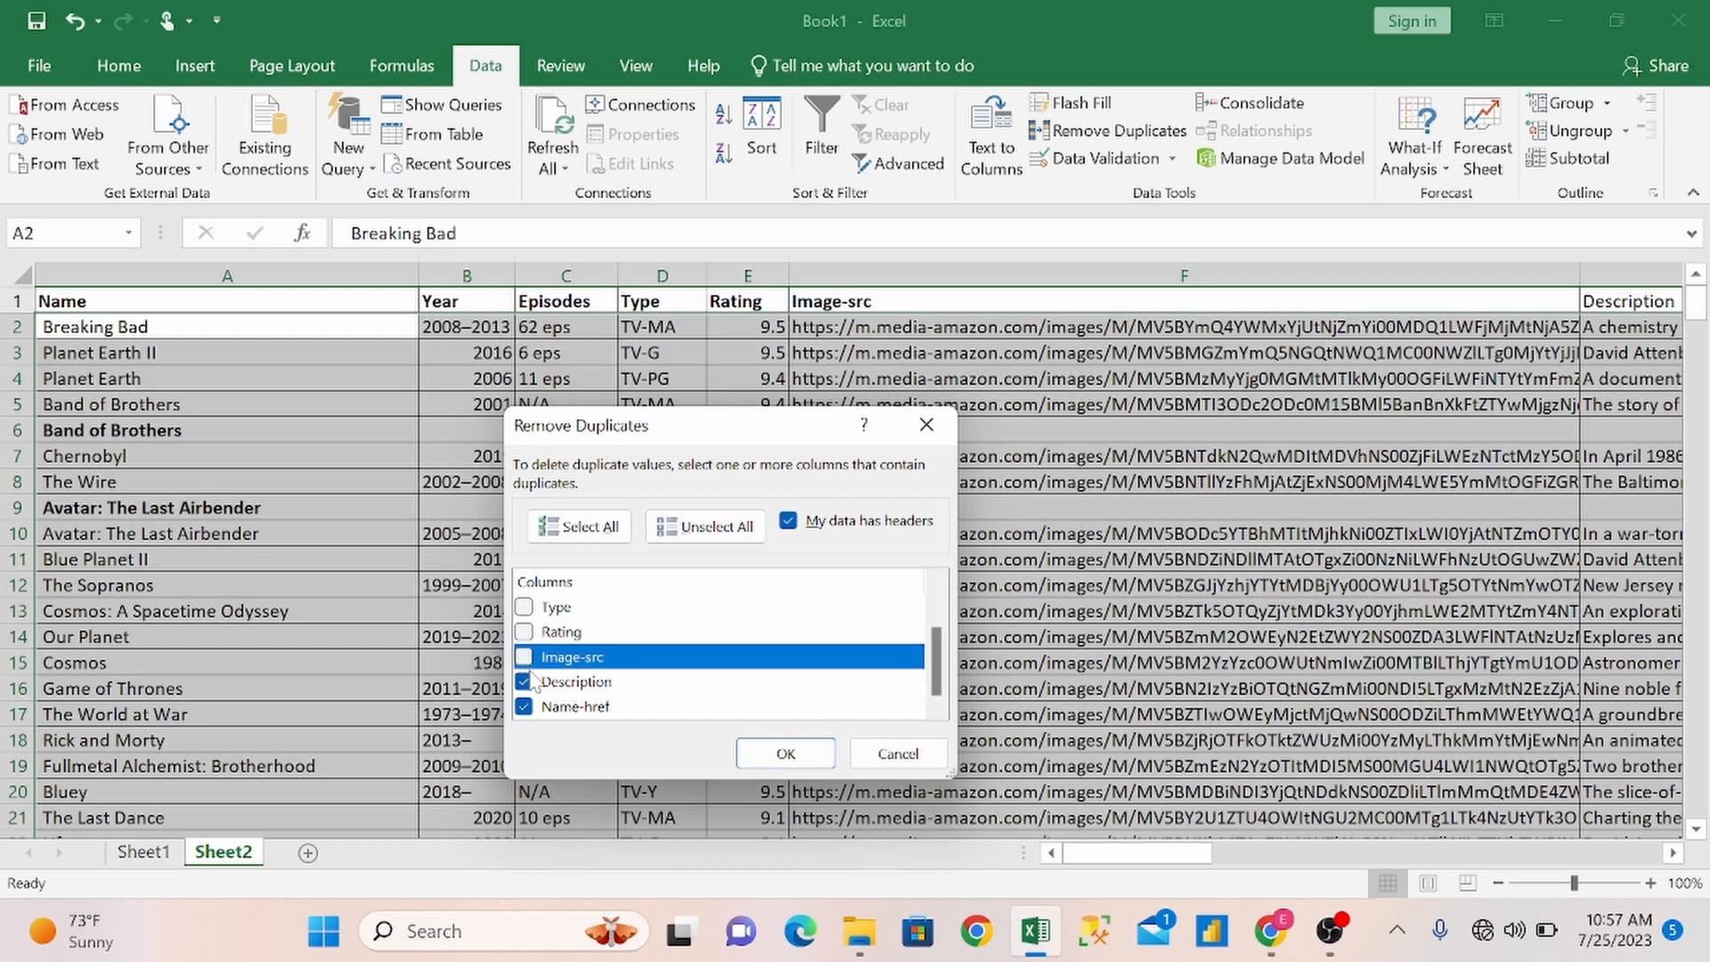
pyautogui.click(525, 682)
pyautogui.click(524, 707)
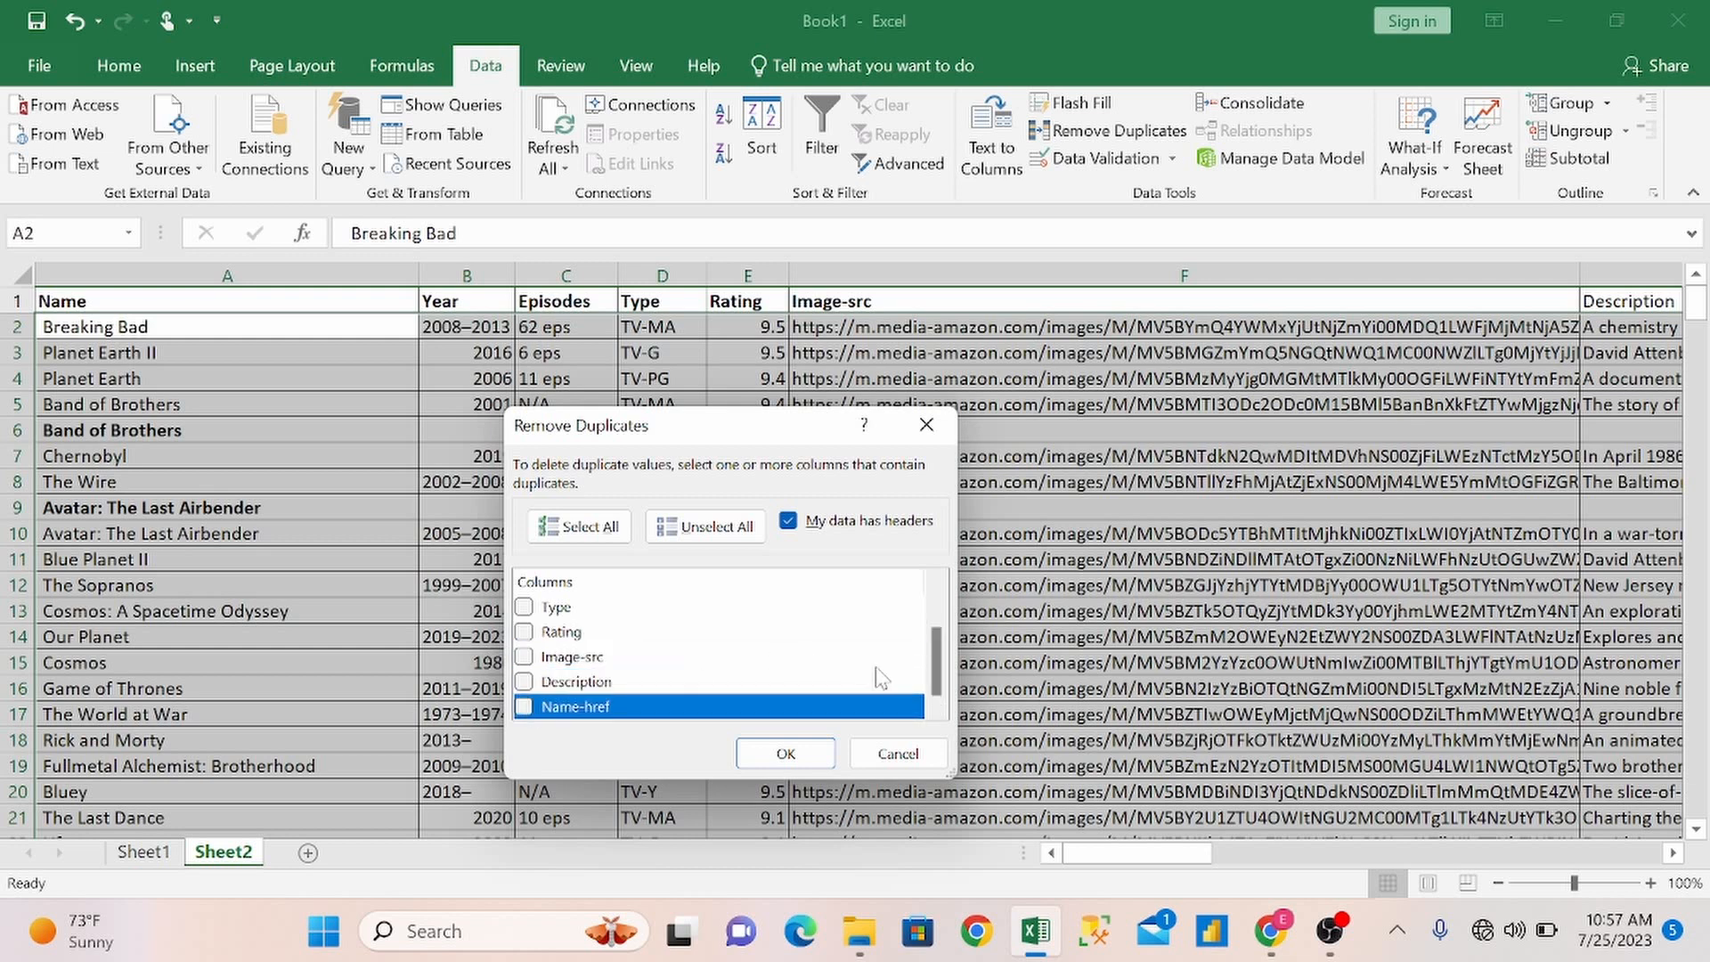
# Step: Run the duplicate removal on the Name column with headers recognized, and dismiss the summary message
pyautogui.scroll(2, 944, 614)
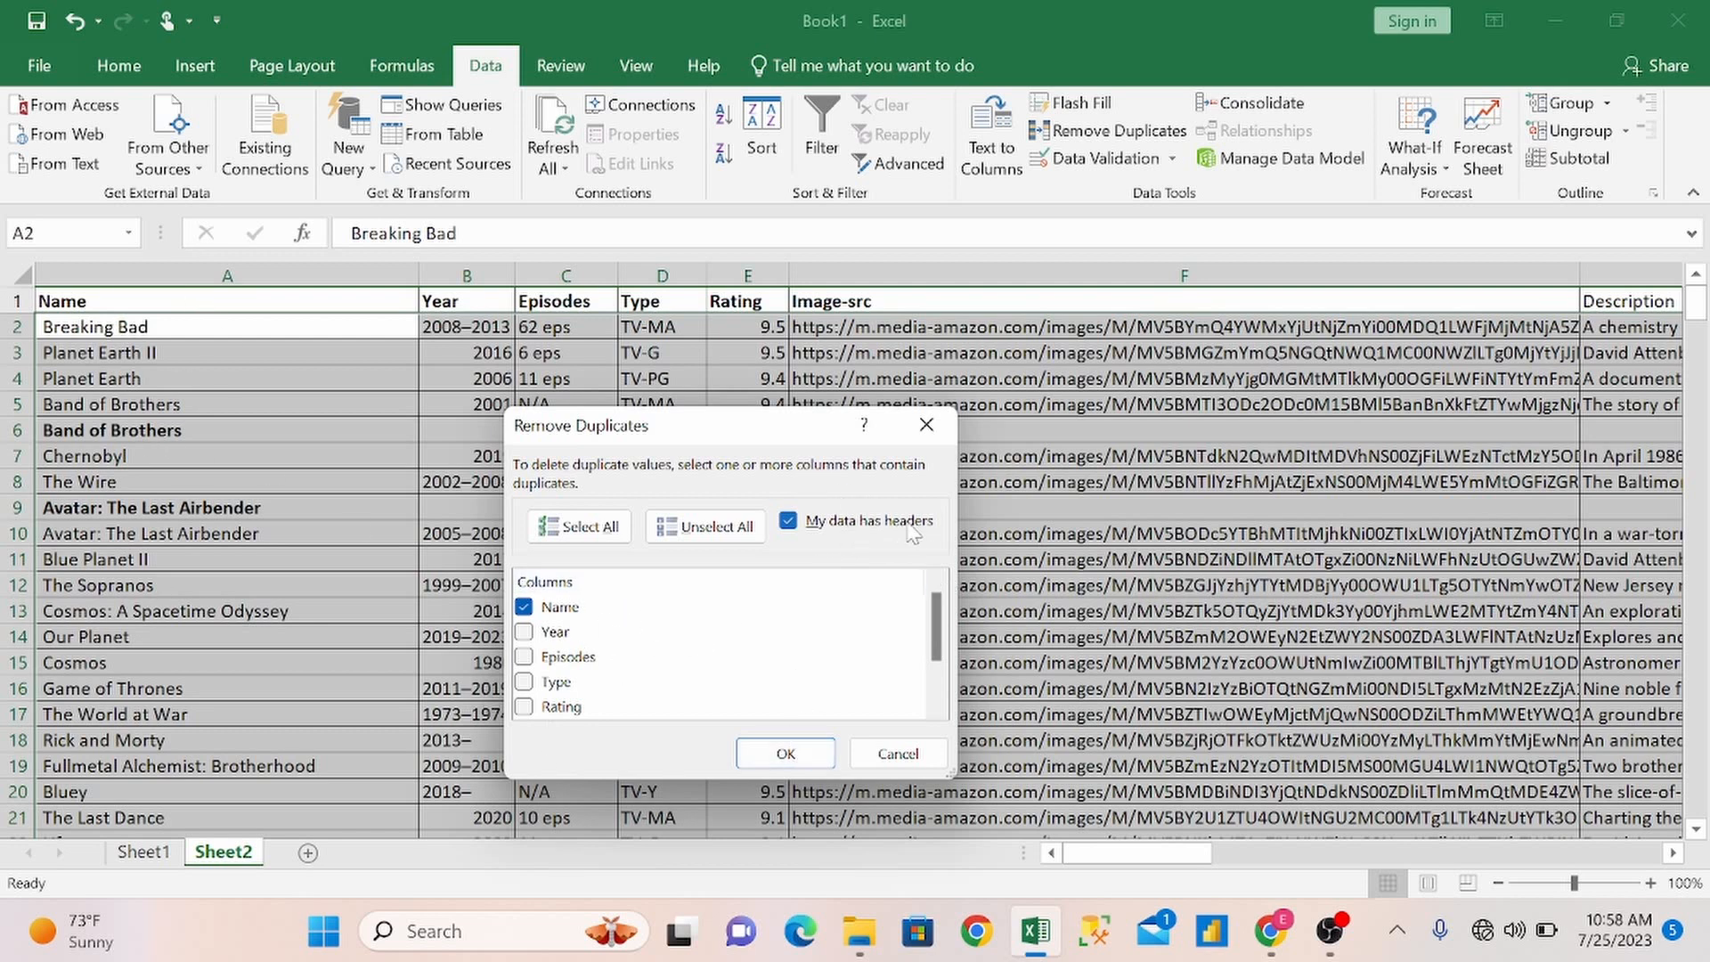
pyautogui.click(786, 754)
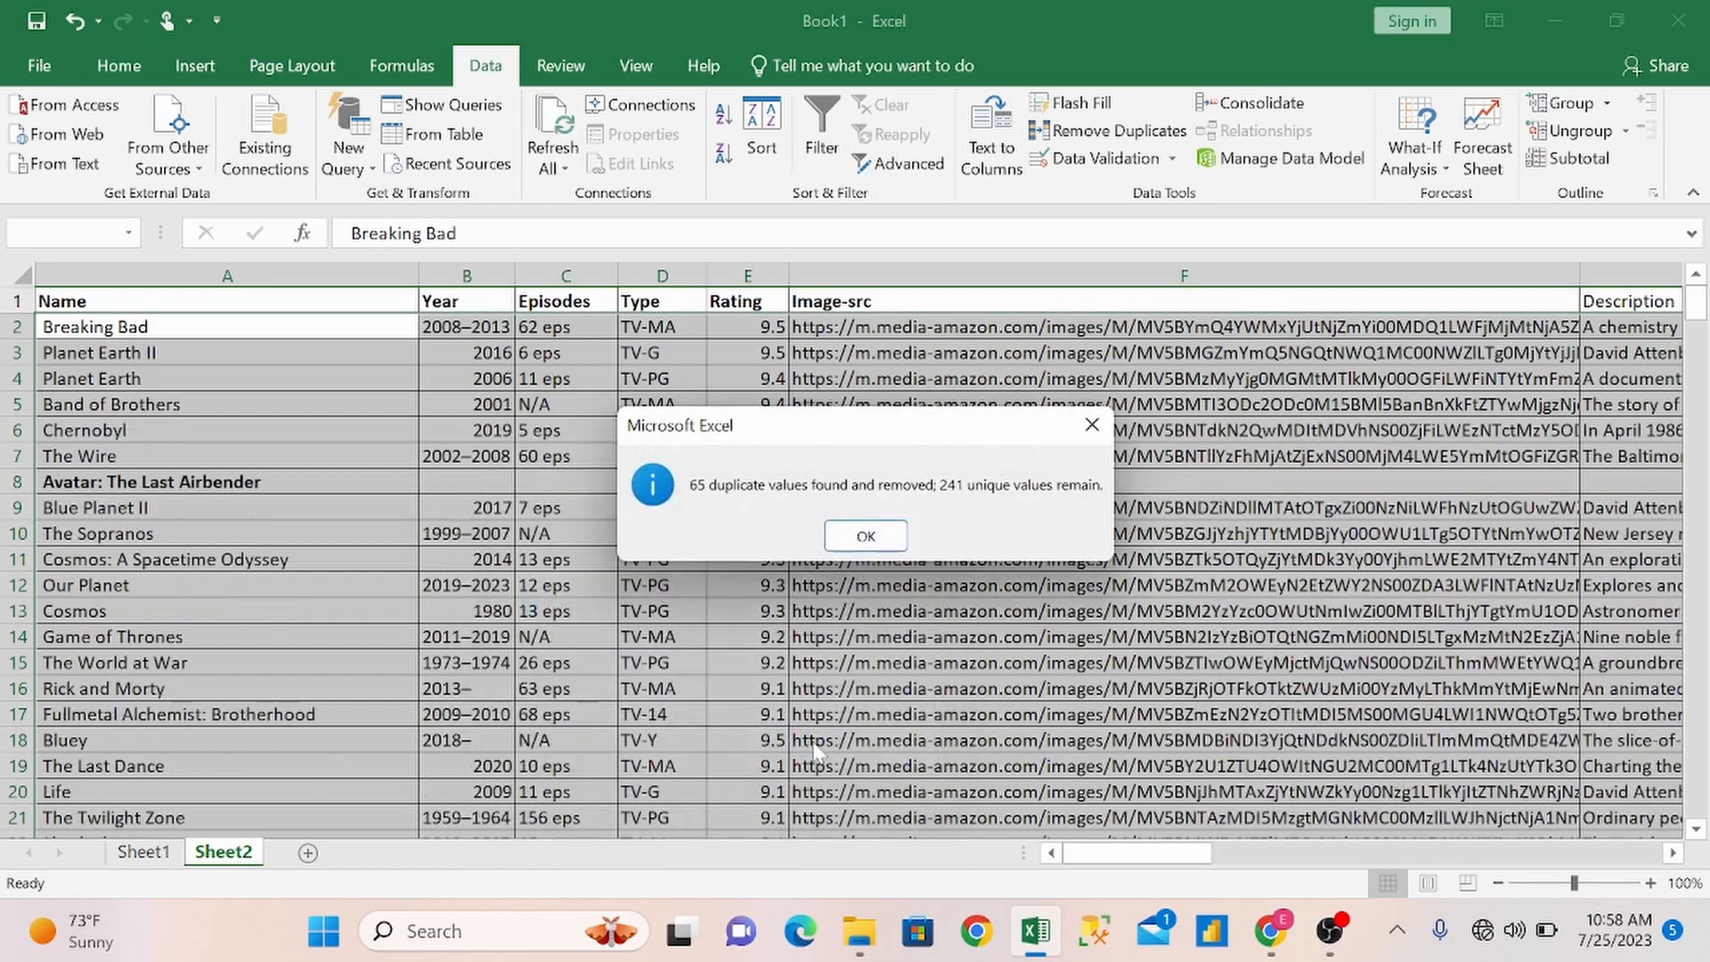
pyautogui.click(894, 540)
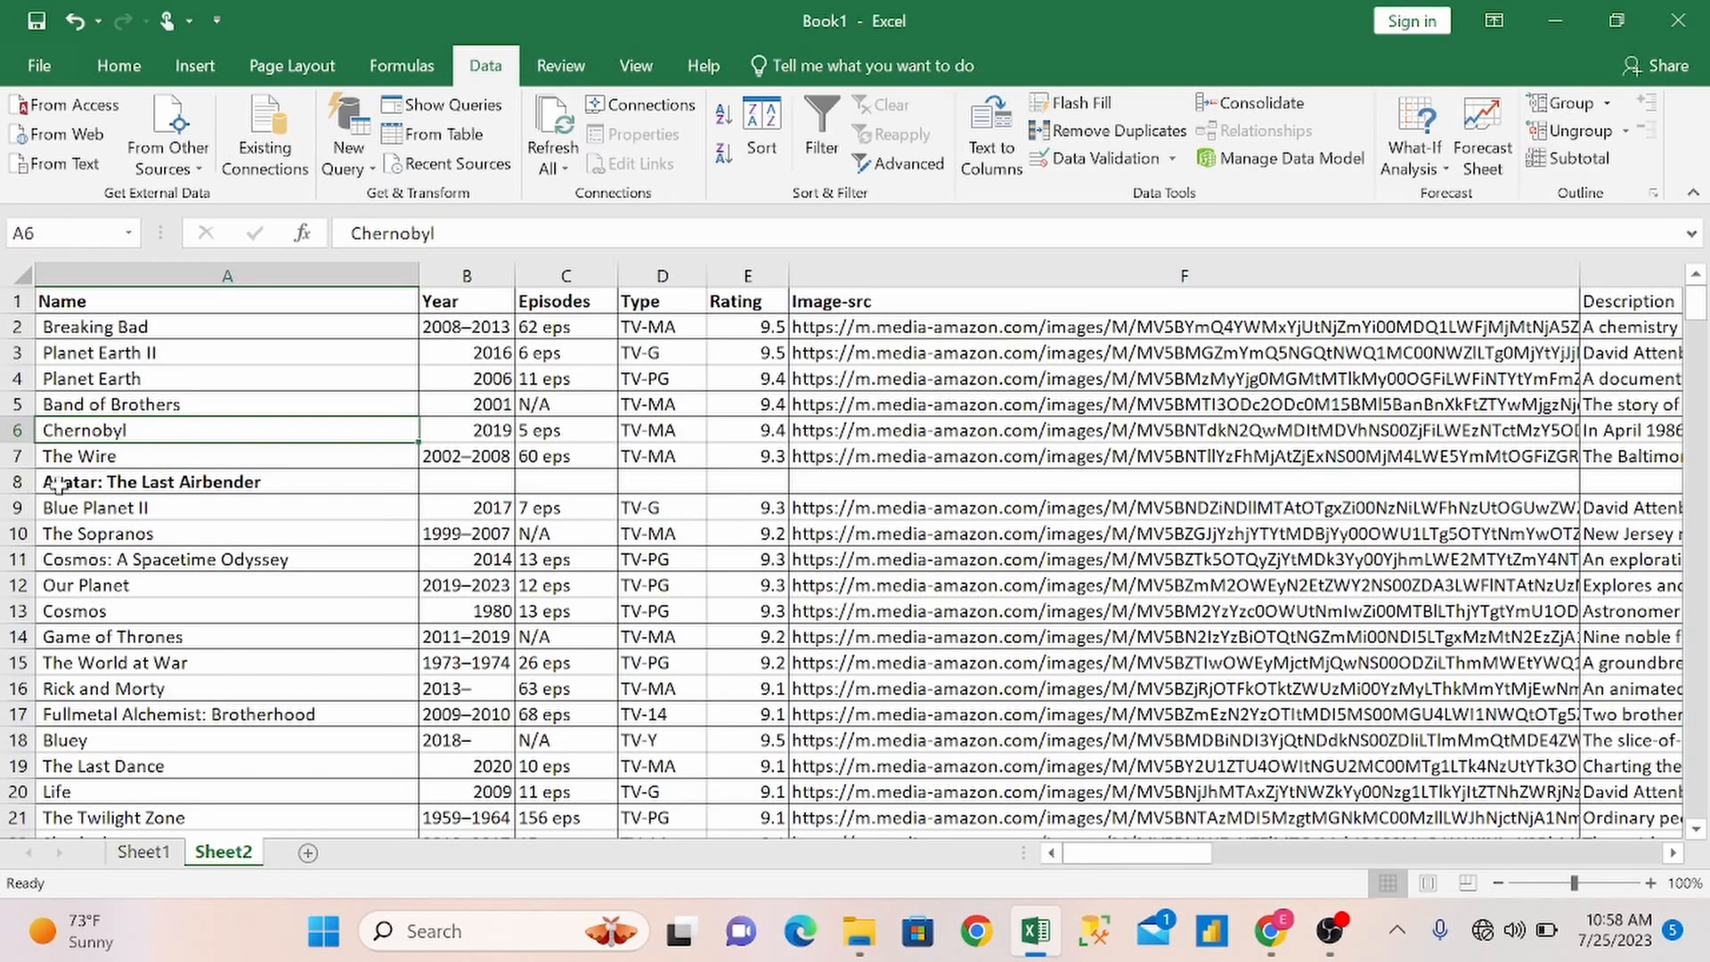